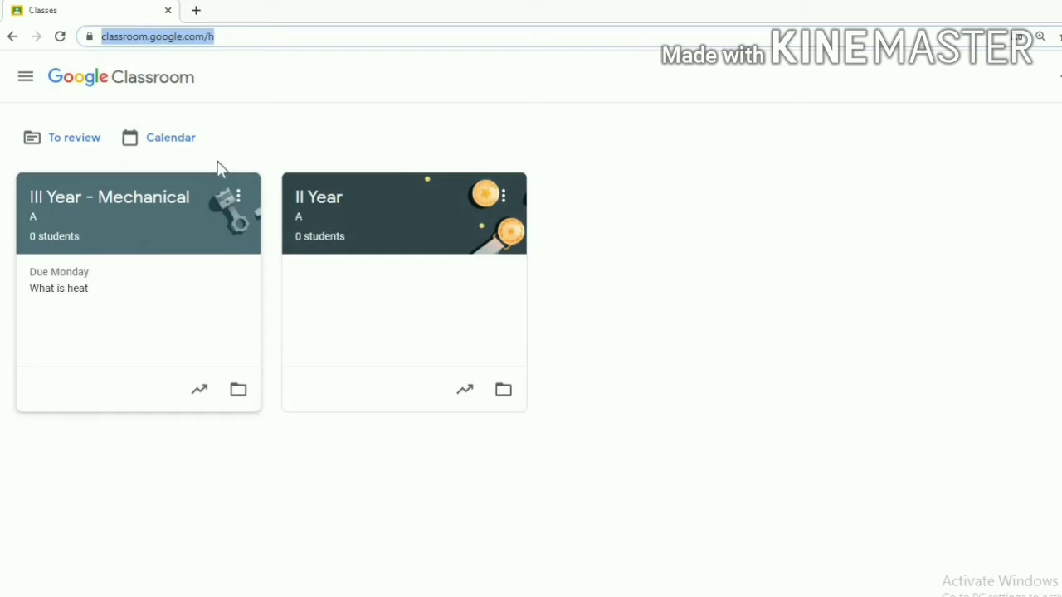
Start creating a new class and accept the notice about not using Classroom at a school with students
{"action": "left_click", "coordinate": [1058, 76]}
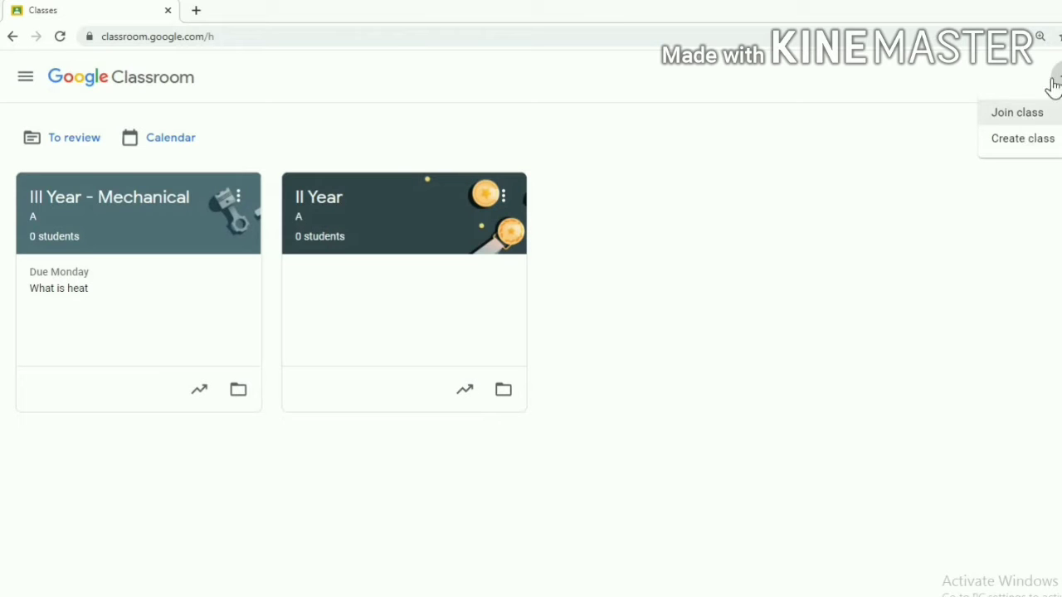
{"action": "left_click", "coordinate": [994, 143]}
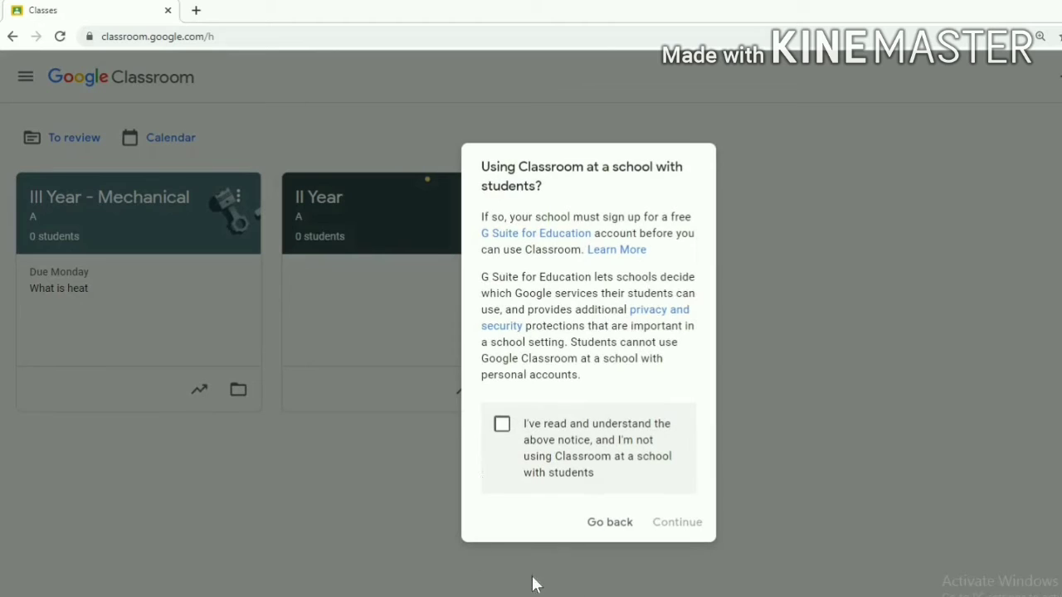
{"action": "left_click", "coordinate": [502, 429]}
{"action": "left_click", "coordinate": [672, 524]}
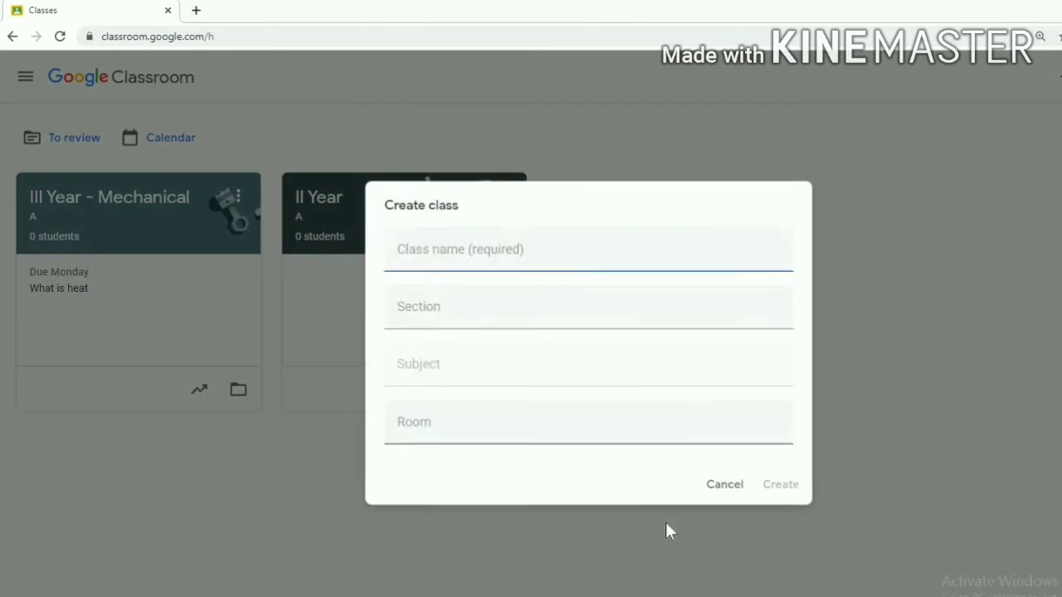
Create the class with name "I Year", section "A", subject "Maths" and room 31
{"action": "left_click", "coordinate": [421, 257]}
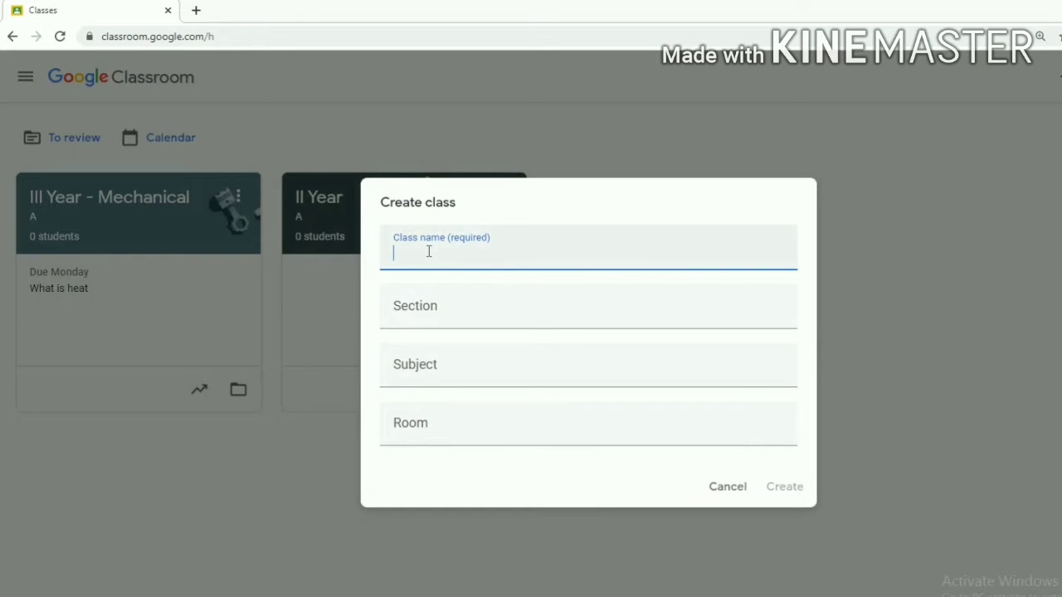
{"action": "type", "text": "I Year"}
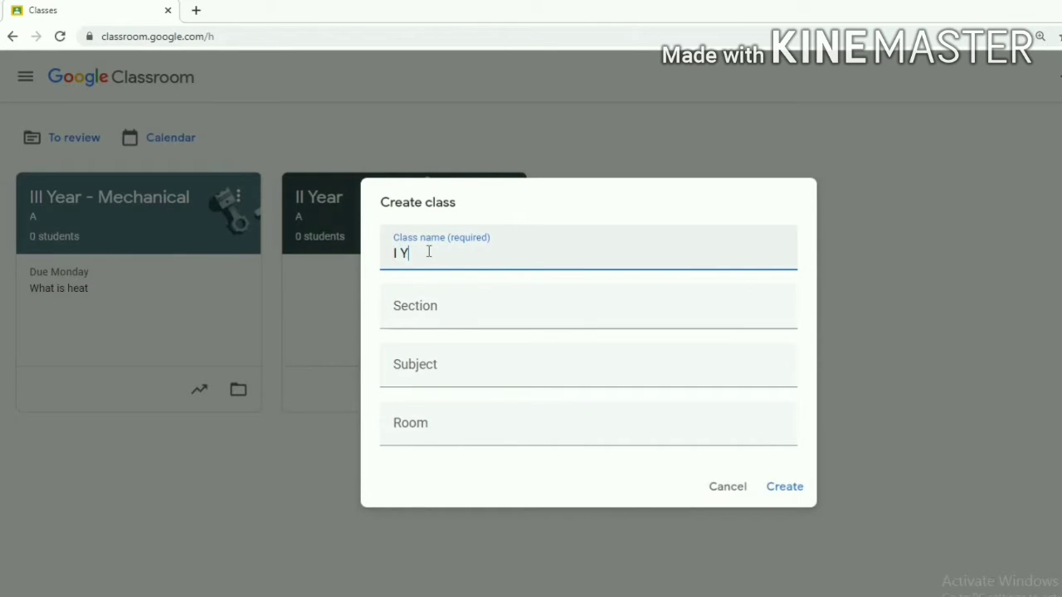
{"action": "left_click", "coordinate": [401, 305]}
{"action": "type", "text": "A"}
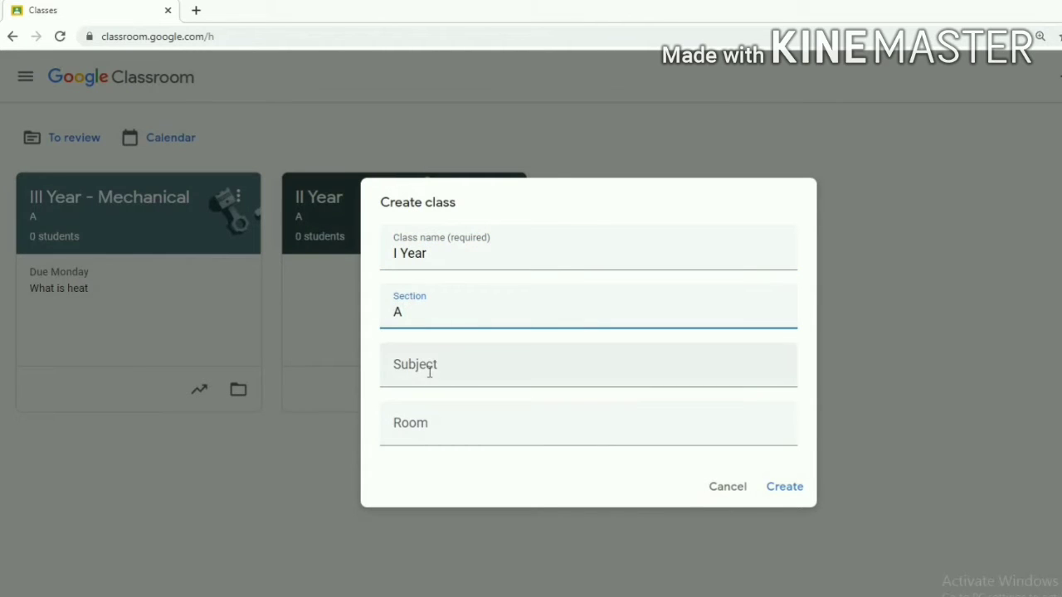
{"action": "left_click", "coordinate": [430, 372]}
{"action": "type", "text": "Maths"}
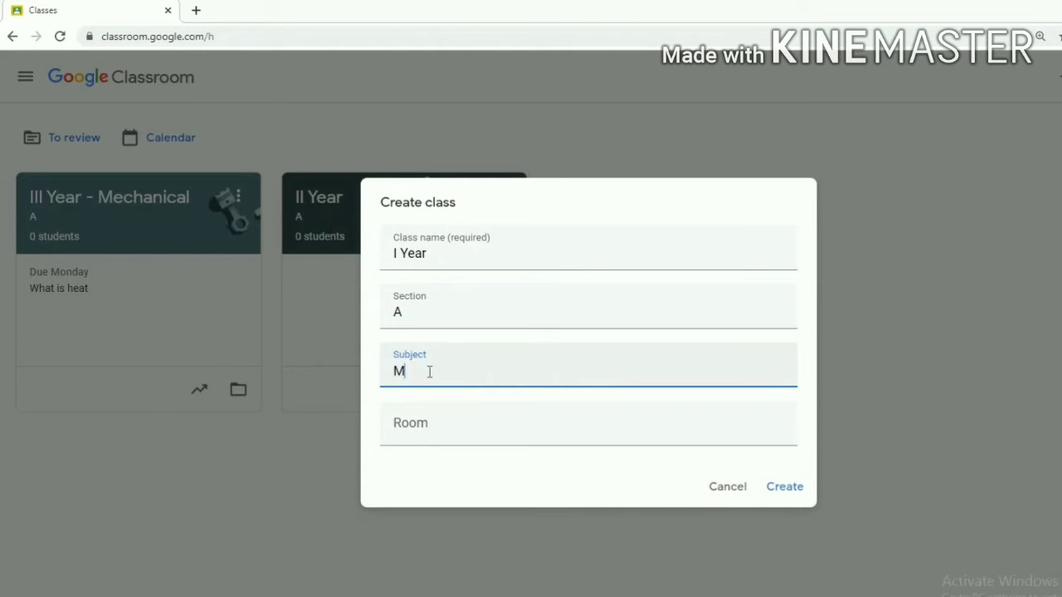
{"action": "left_click", "coordinate": [418, 423]}
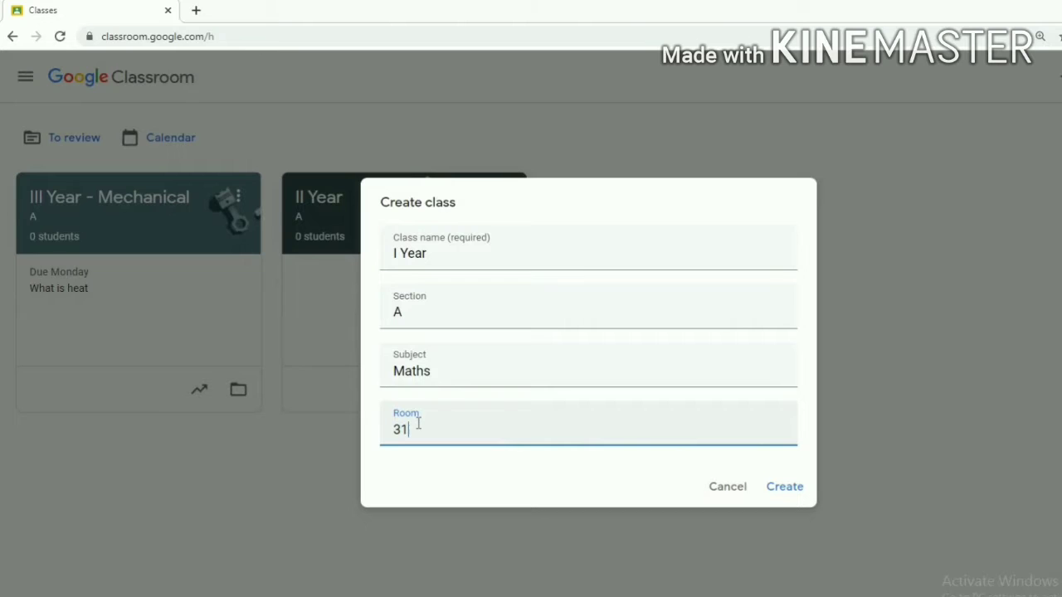
{"action": "left_click", "coordinate": [788, 492]}
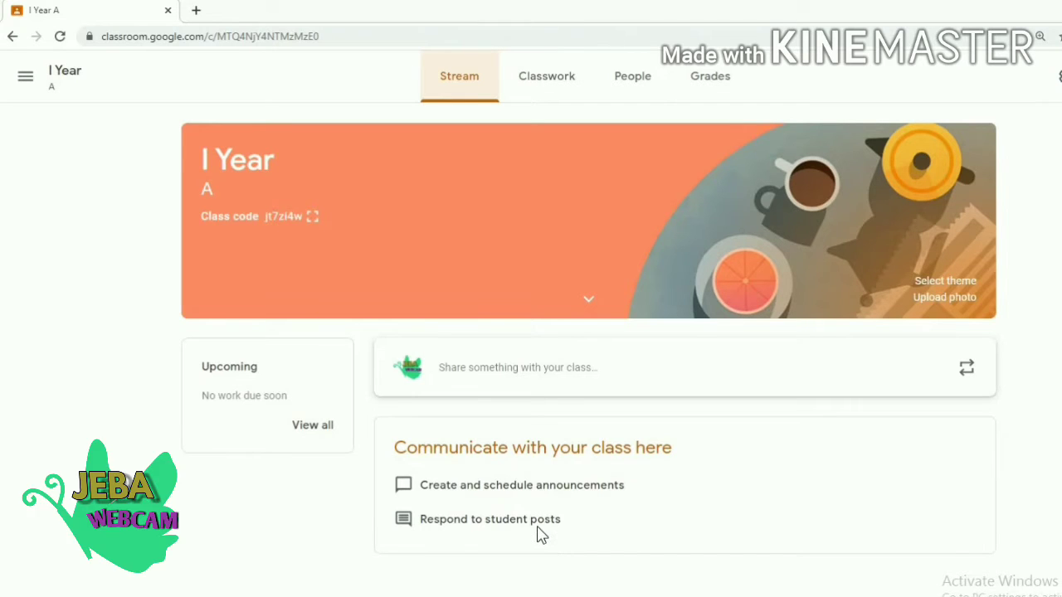
Write the announcement "See the attached tutorial sheets" in the class stream for I Year A, addressed to all students
{"action": "left_click", "coordinate": [553, 387]}
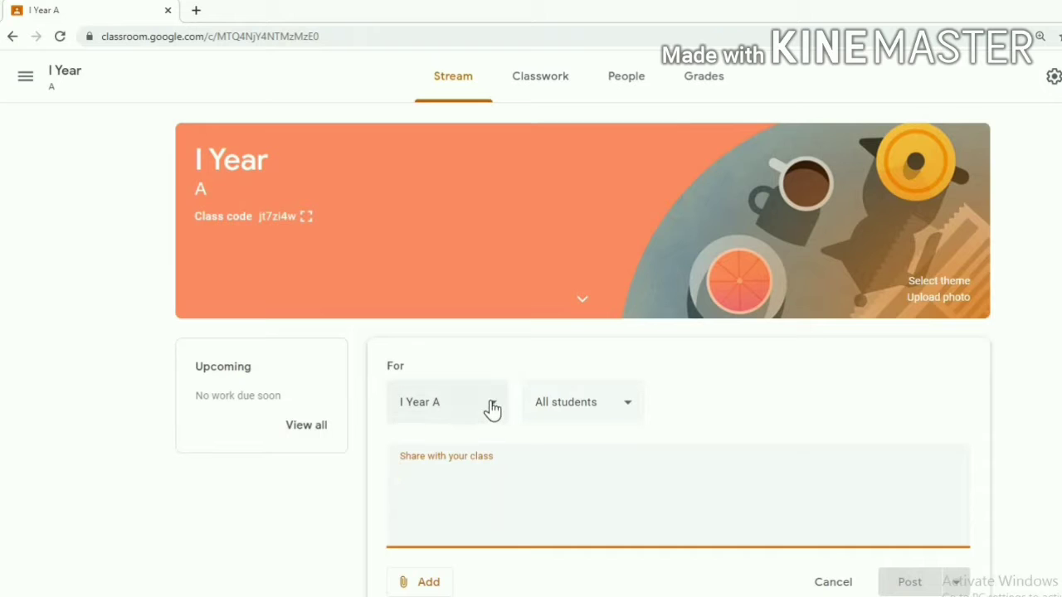
{"action": "left_click", "coordinate": [628, 415]}
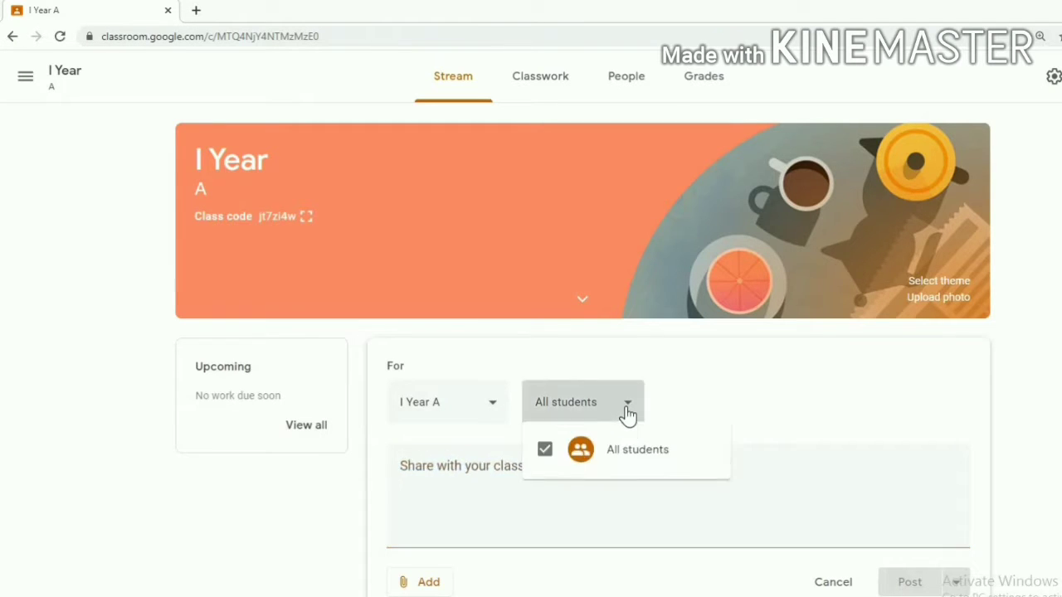
{"action": "left_click", "coordinate": [629, 414]}
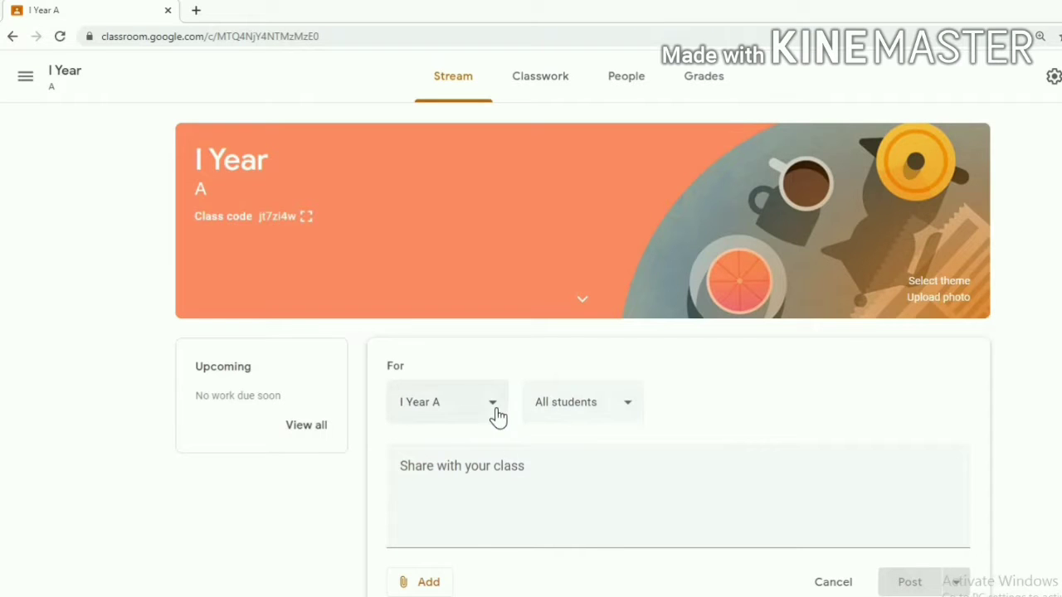
{"action": "left_click", "coordinate": [495, 407]}
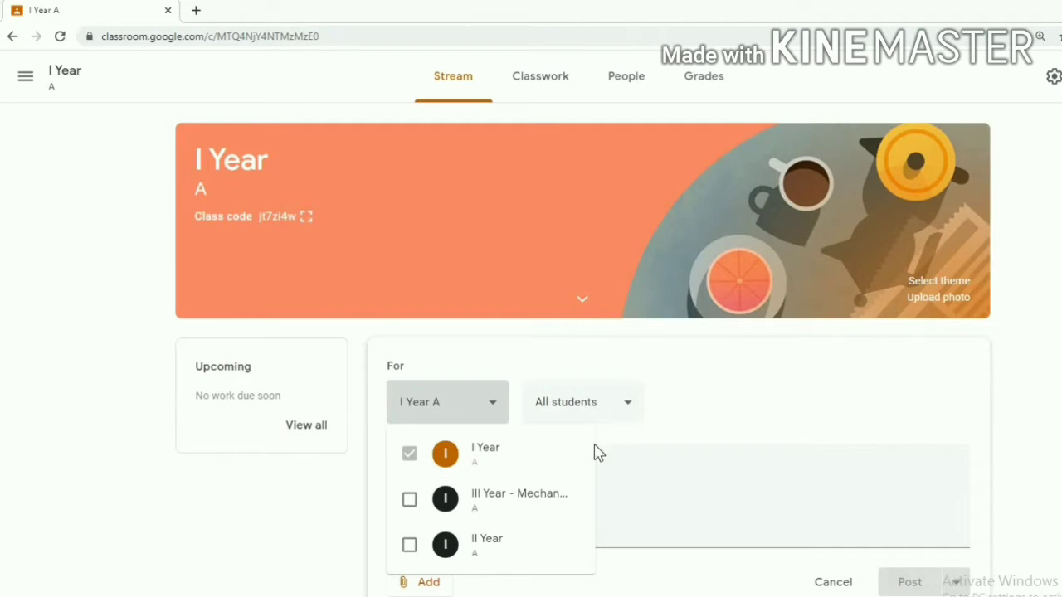
{"action": "left_click", "coordinate": [438, 469]}
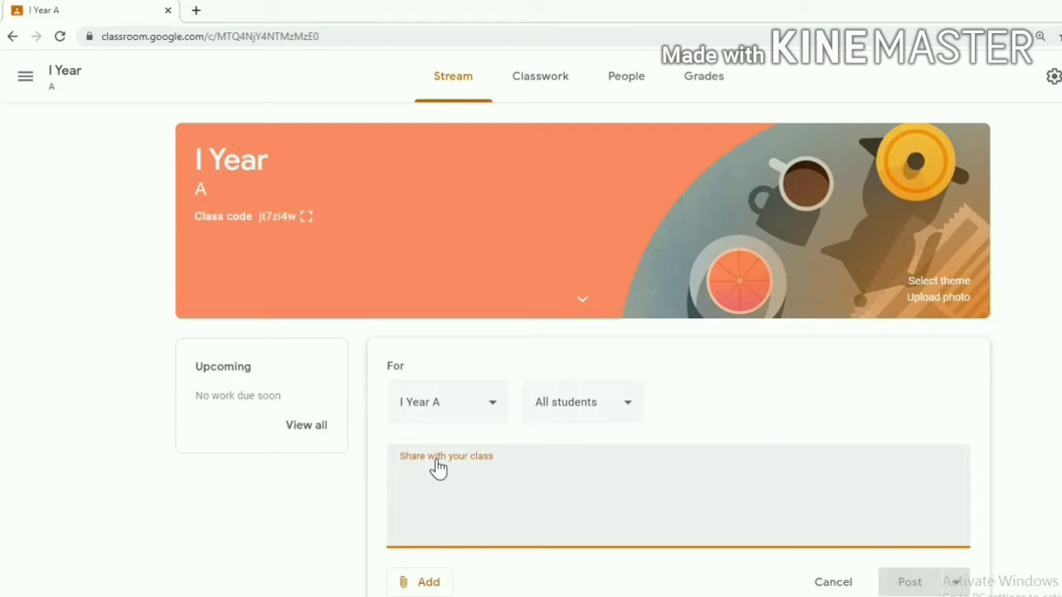
{"action": "type", "text": "See"}
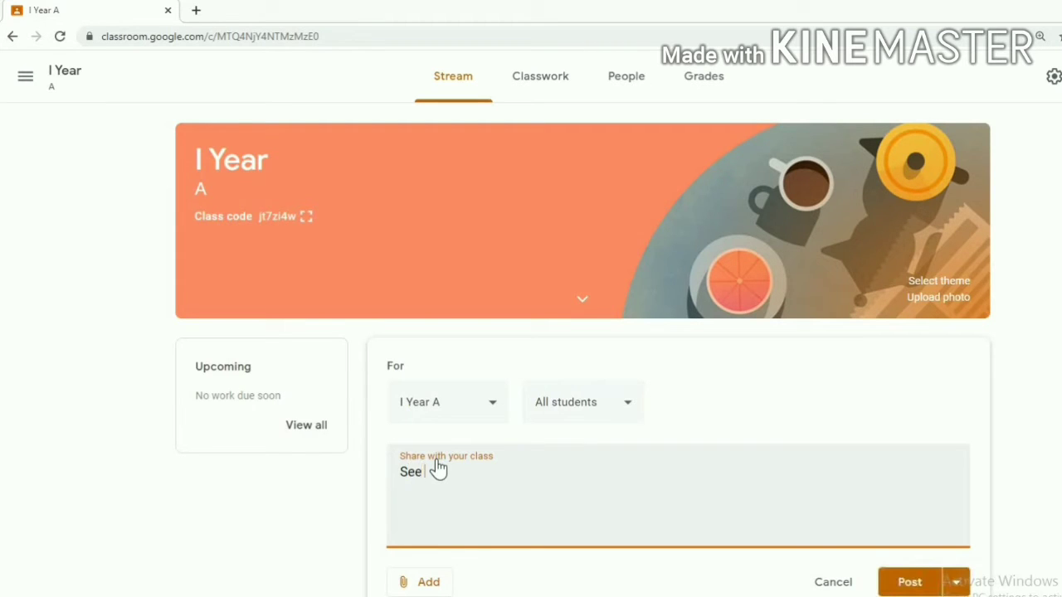
{"action": "type", "text": " the attached tut"}
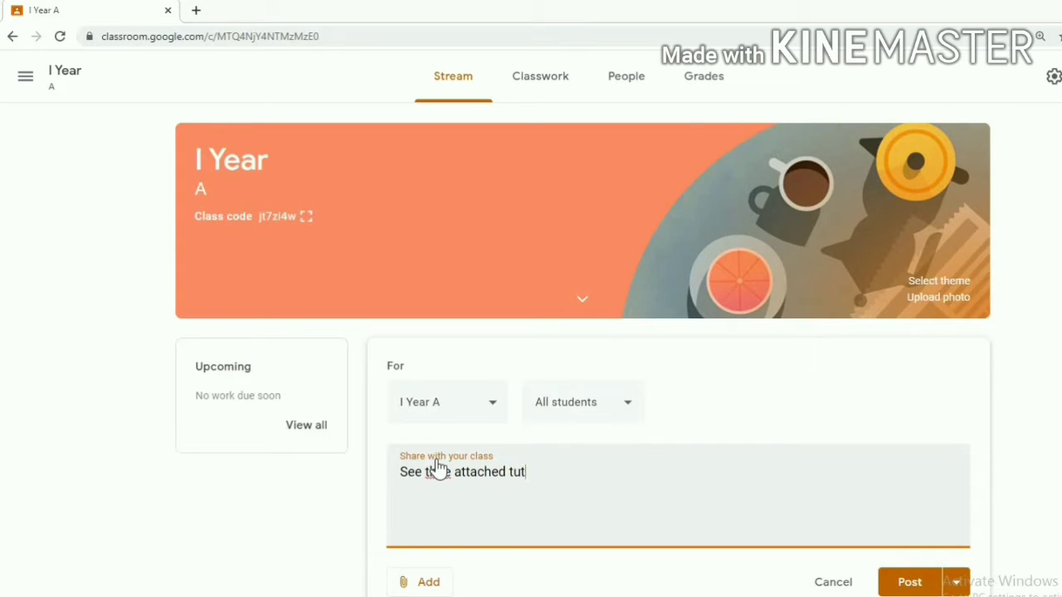
{"action": "type", "text": "orial sheets"}
Attach the Word file Sample Tutorial from the computer's Google Classroom folder to the announcement
{"action": "scroll", "coordinate": [431, 492], "scroll_direction": "down", "scroll_amount": 2}
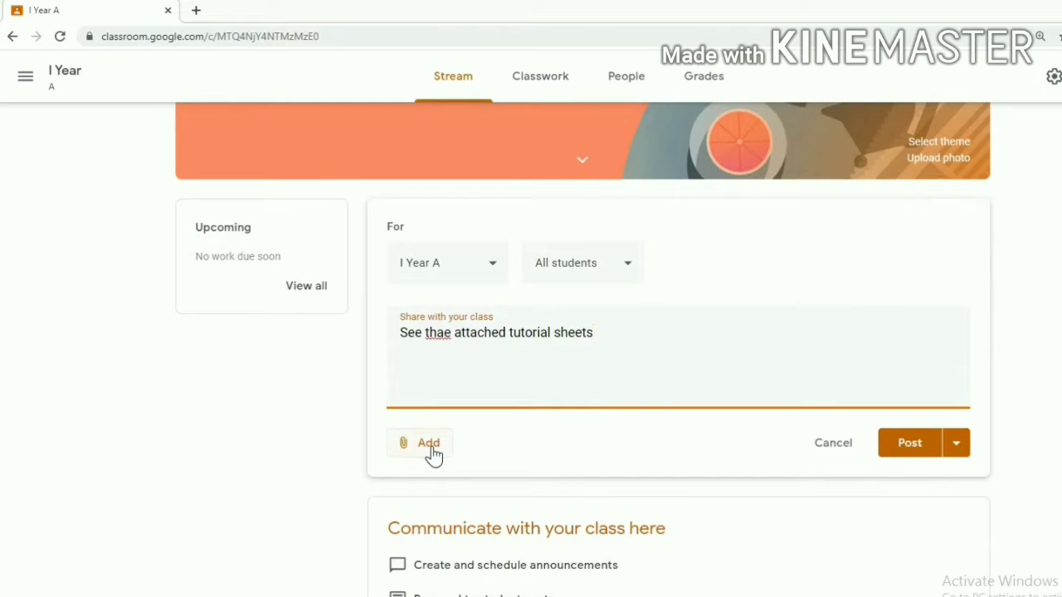
{"action": "left_click", "coordinate": [431, 454]}
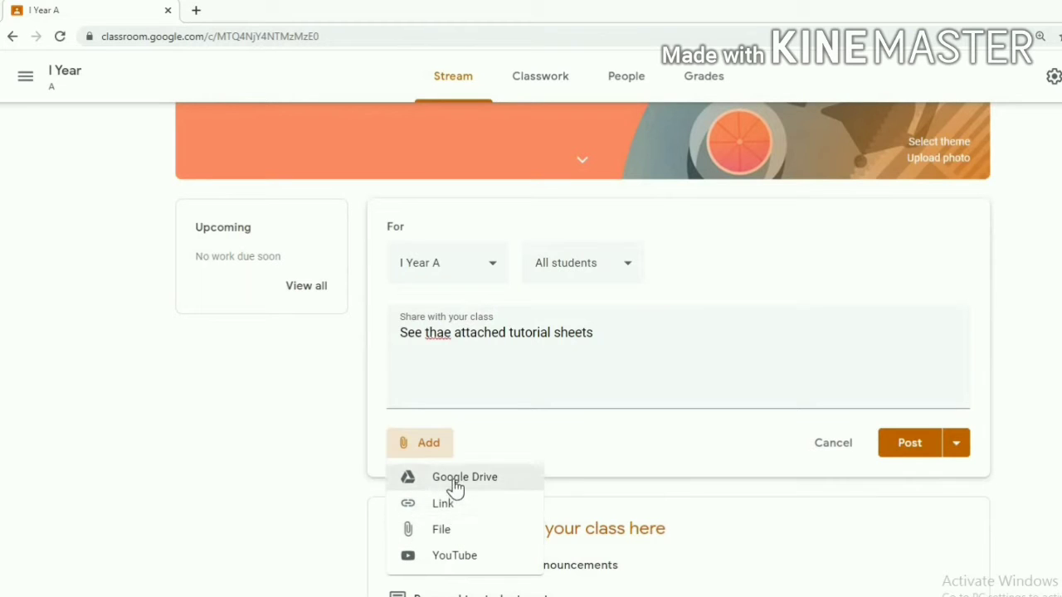
{"action": "left_click", "coordinate": [448, 535]}
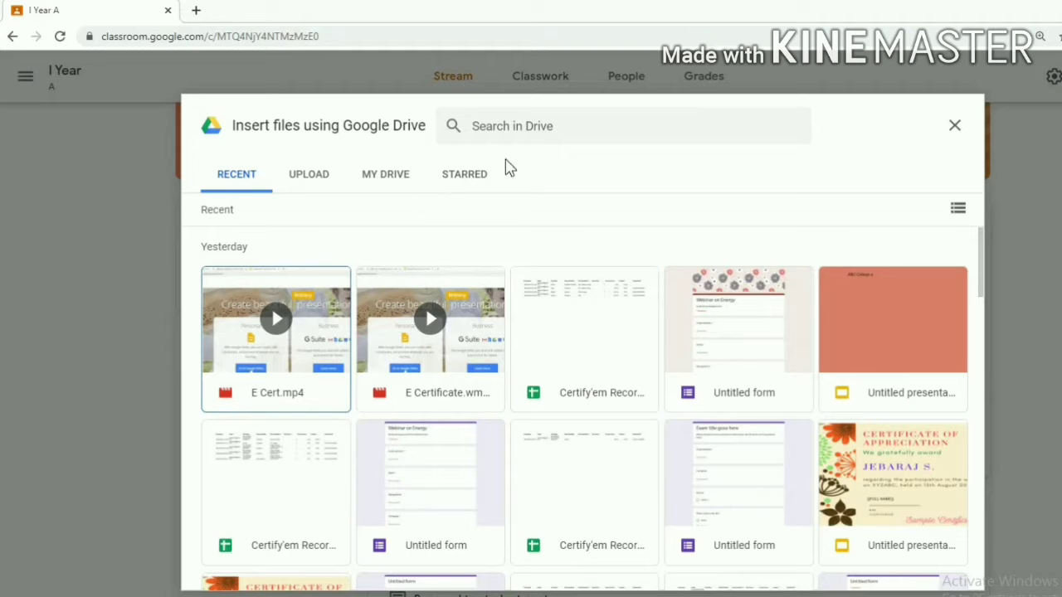
{"action": "left_click", "coordinate": [322, 185]}
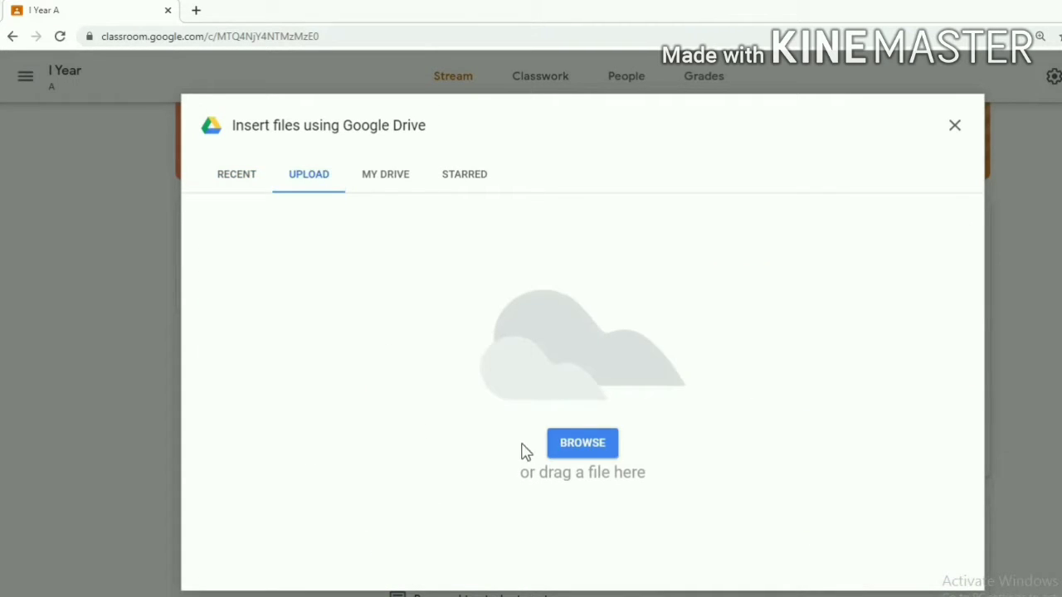
{"action": "left_click", "coordinate": [553, 444]}
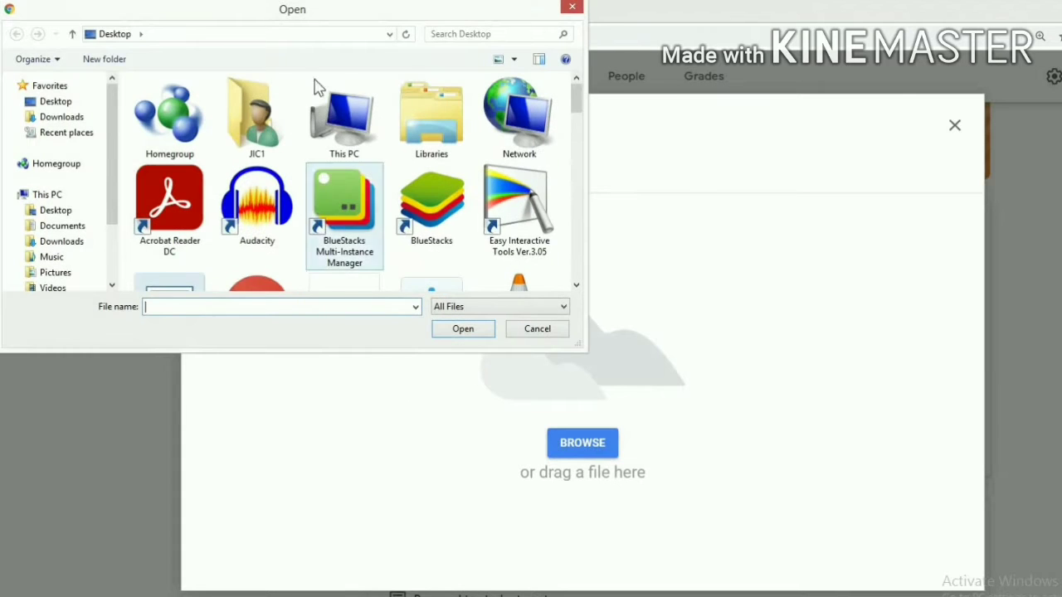
{"action": "left_click", "coordinate": [181, 102]}
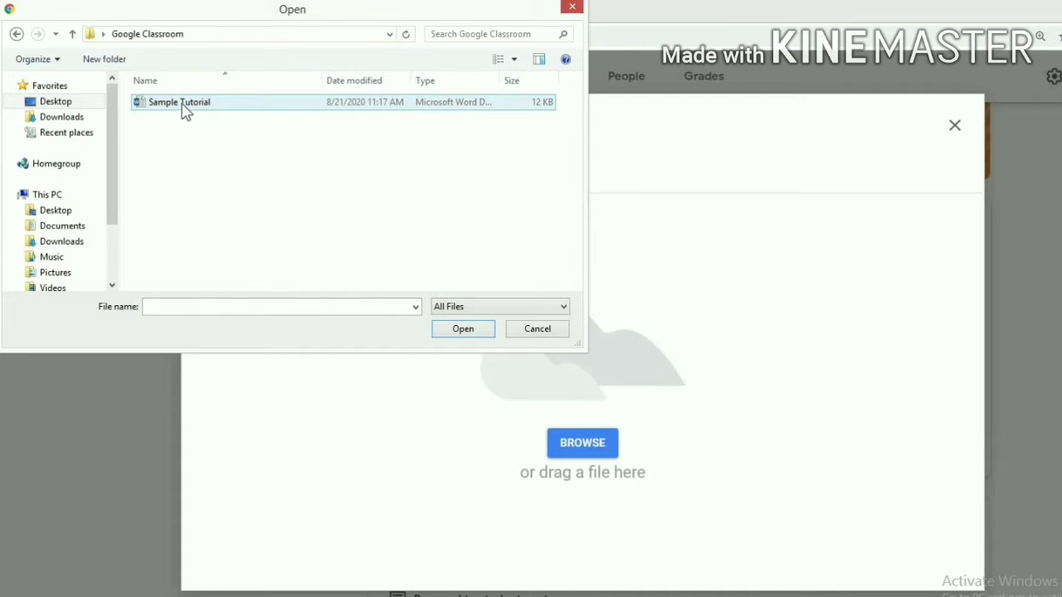
{"action": "double_click", "coordinate": [186, 112]}
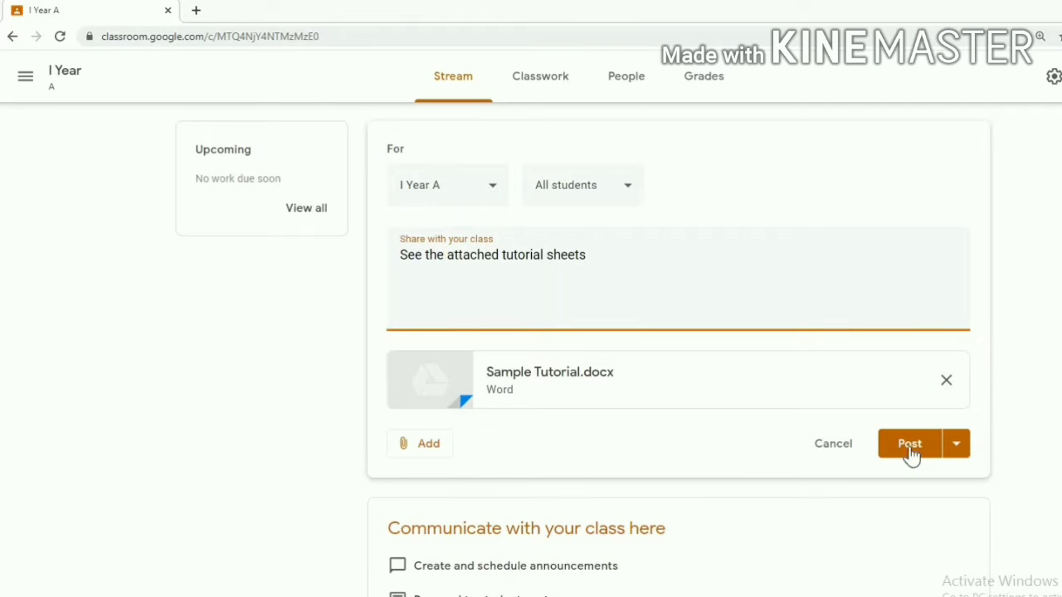
Schedule the announcement for Aug 27, 2020 at 8:00 AM and close the empty announcement form
{"action": "left_click", "coordinate": [958, 448]}
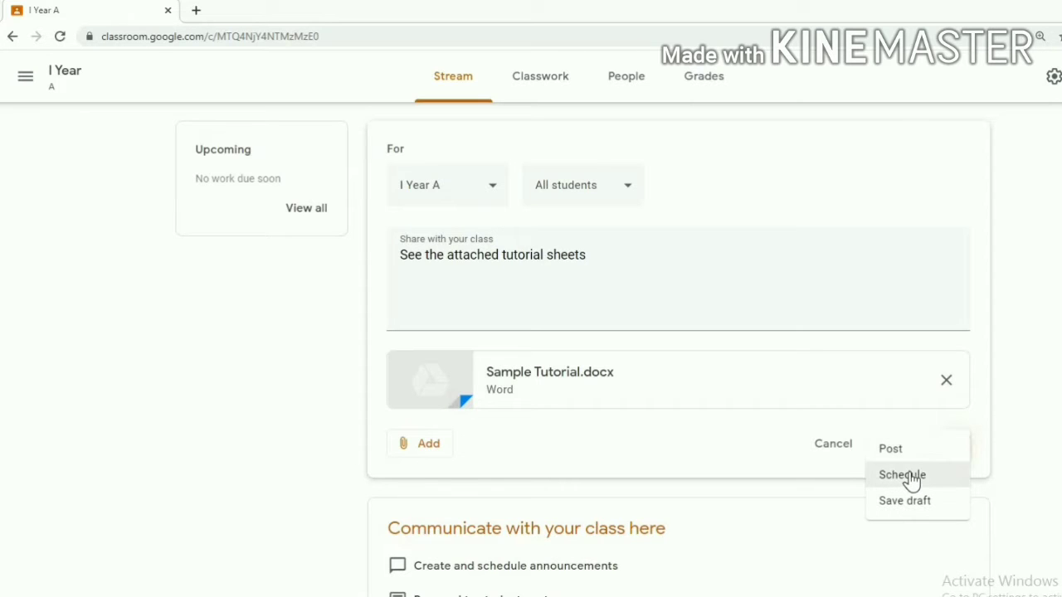
{"action": "left_click", "coordinate": [910, 479]}
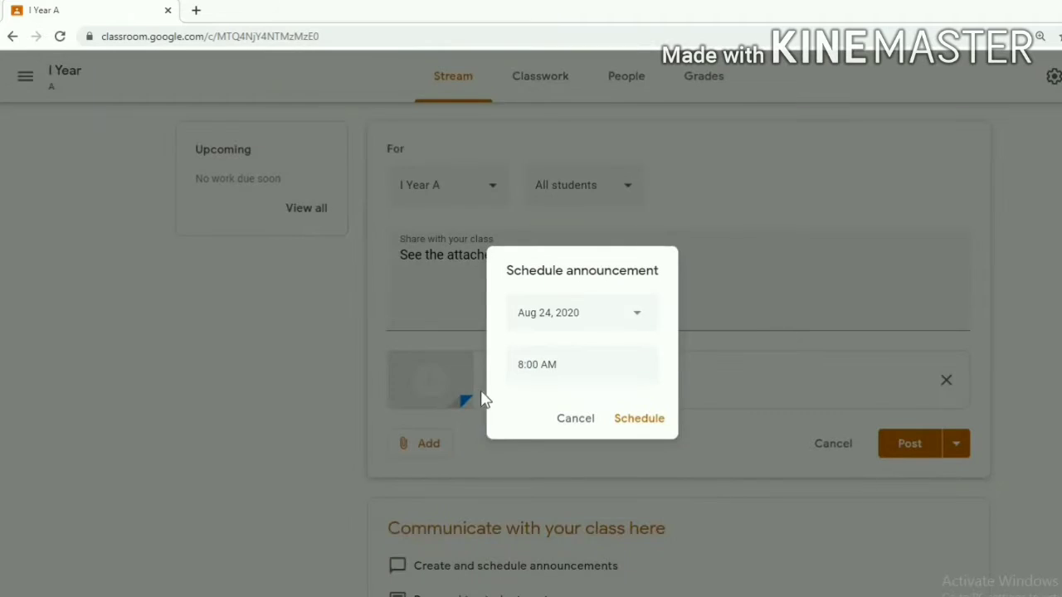
{"action": "left_click", "coordinate": [640, 320]}
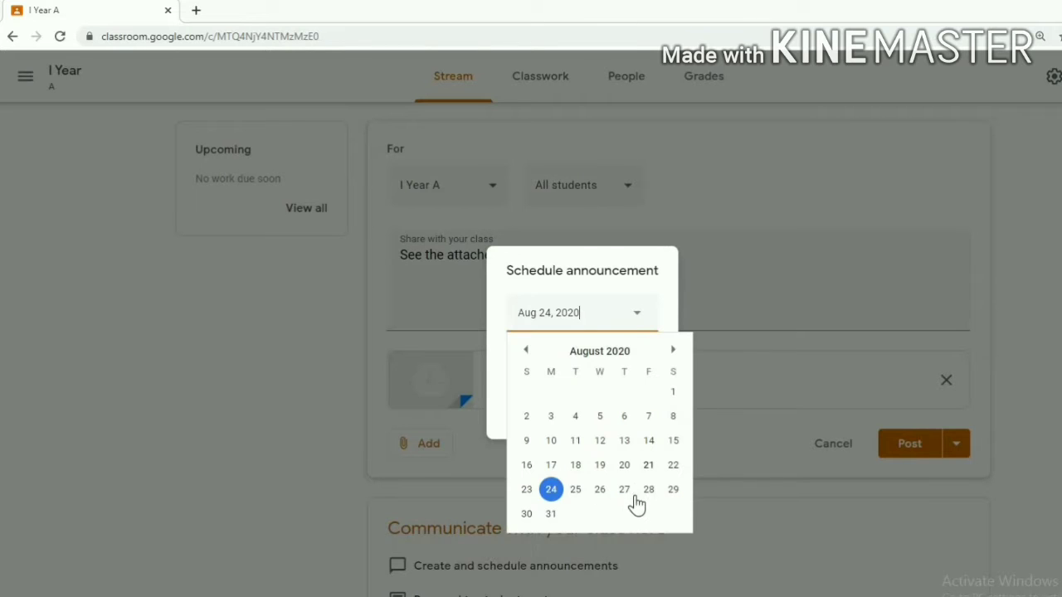
{"action": "left_click", "coordinate": [626, 491]}
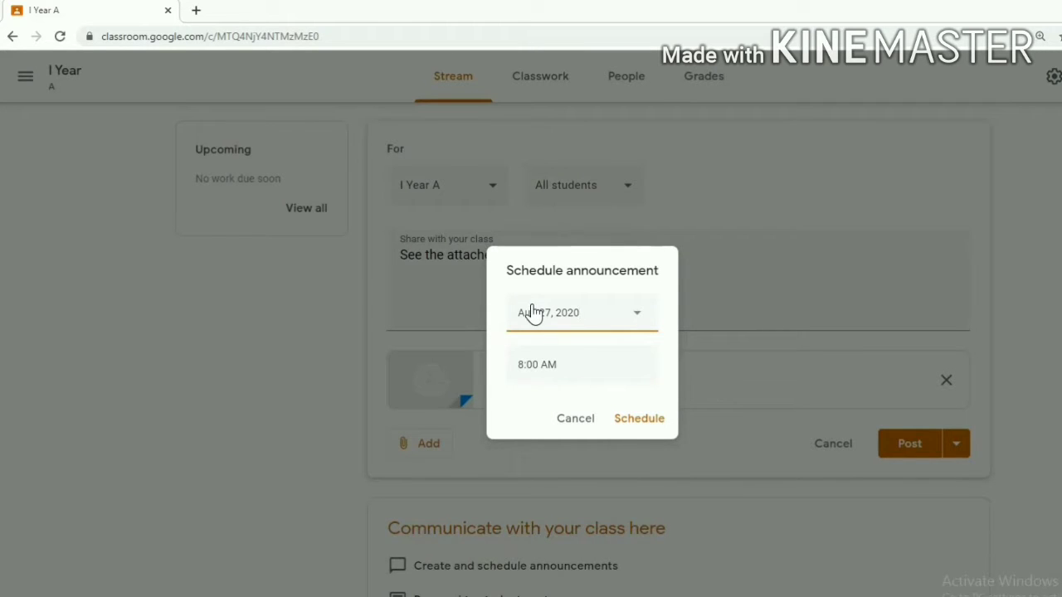
{"action": "left_click", "coordinate": [655, 423]}
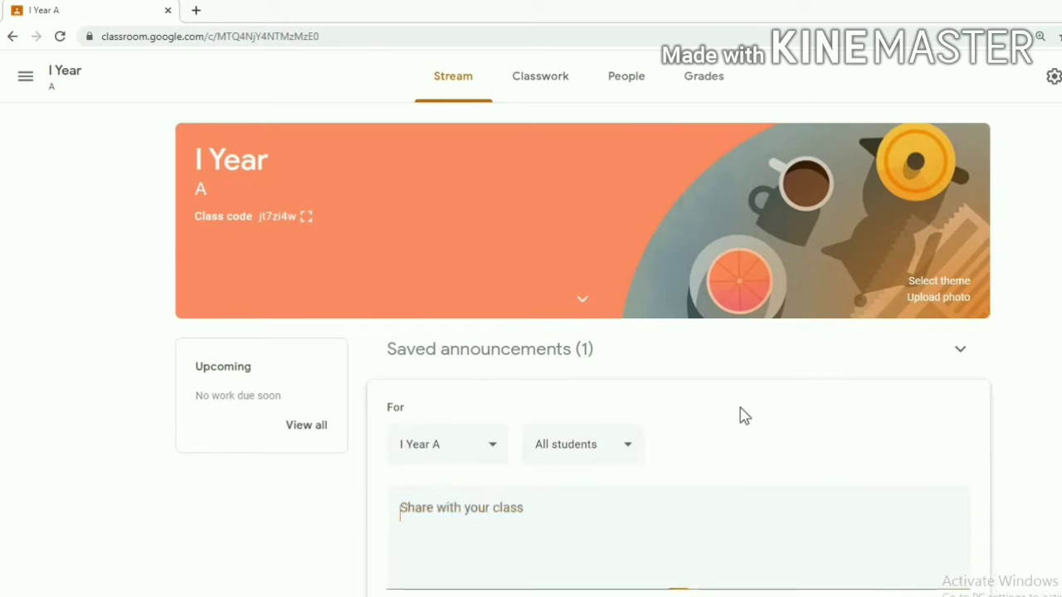
{"action": "scroll", "coordinate": [745, 416], "scroll_direction": "down", "scroll_amount": 2}
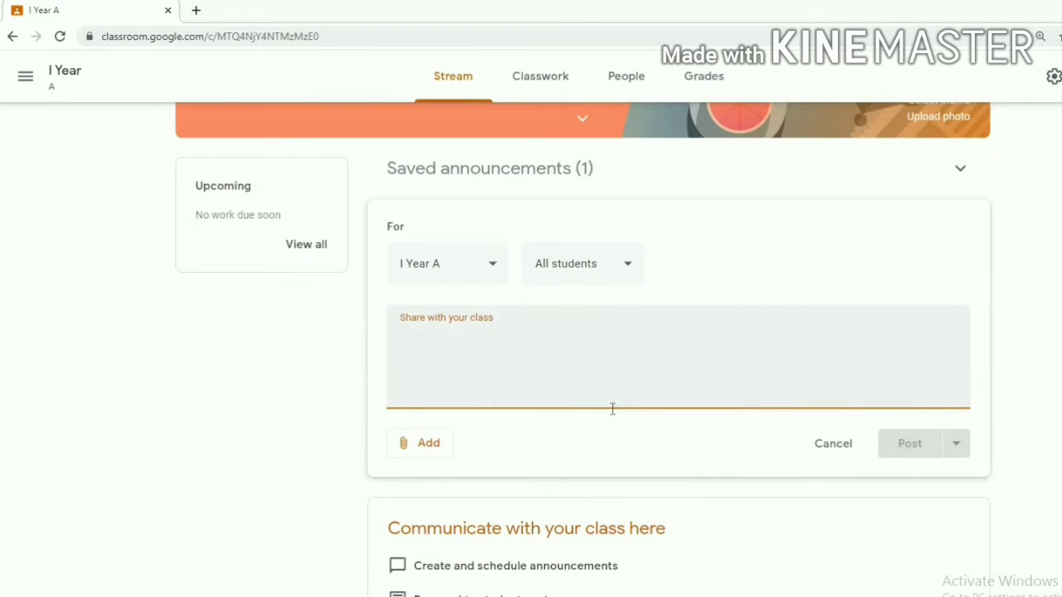
{"action": "left_click", "coordinate": [589, 557]}
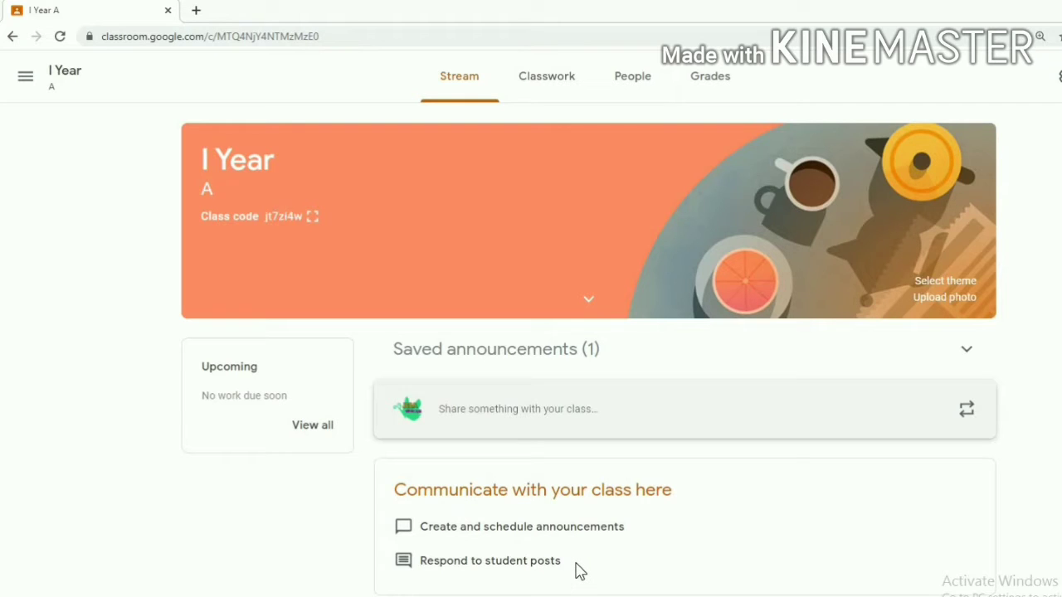
Add a topic named "Algebra" to the class's classwork
{"action": "left_click", "coordinate": [533, 83]}
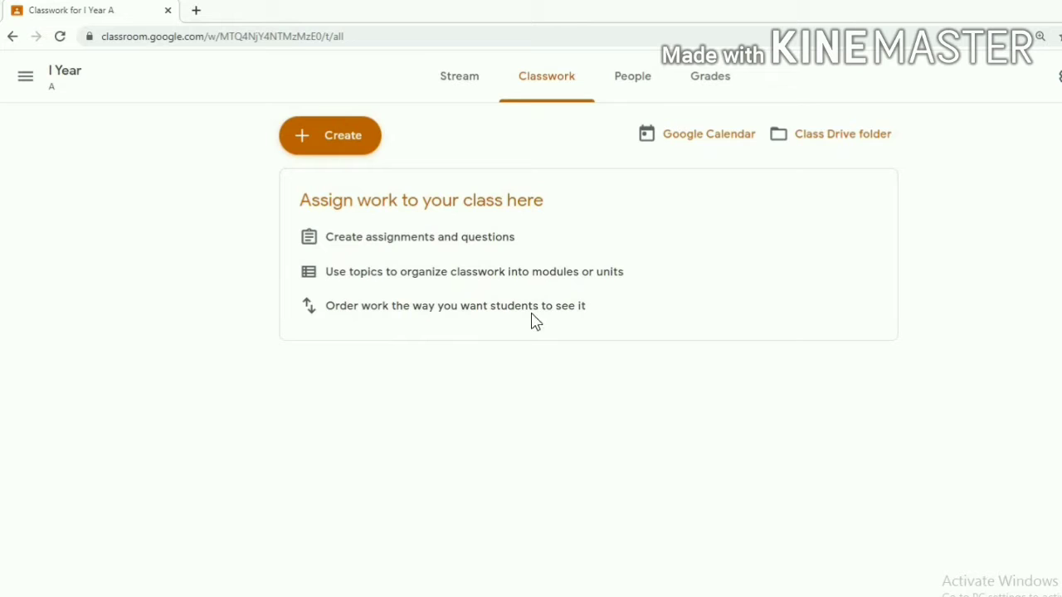
{"action": "left_click", "coordinate": [324, 149]}
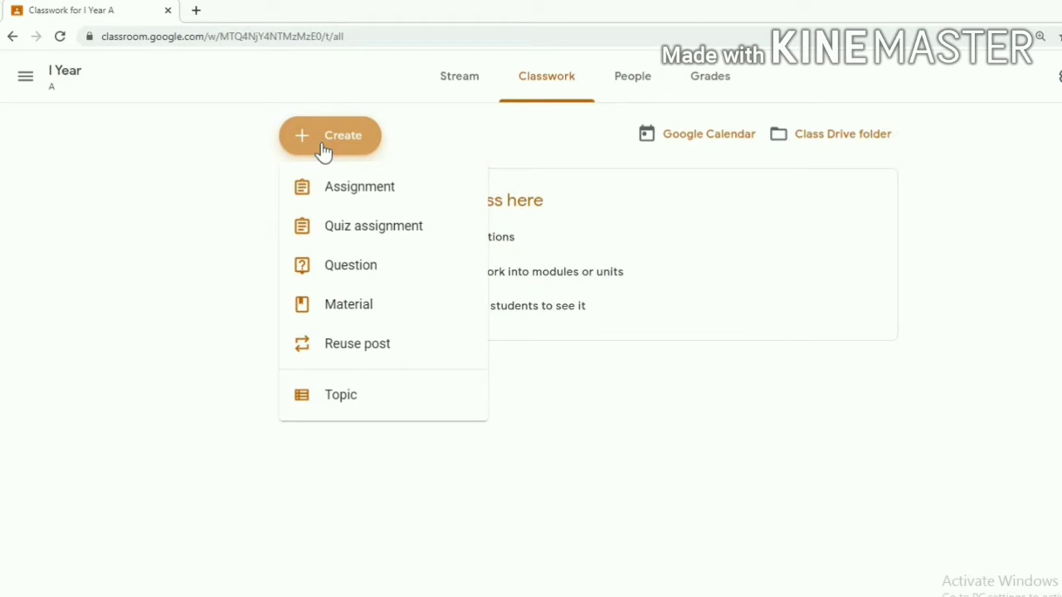
{"action": "left_click", "coordinate": [338, 396]}
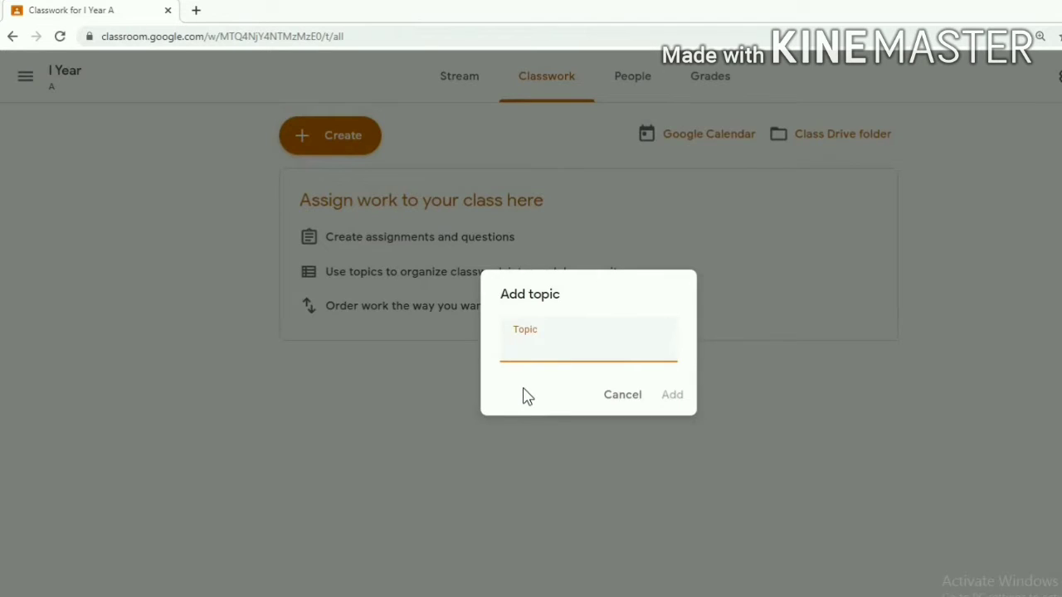
{"action": "type", "text": "Algebra"}
{"action": "left_click", "coordinate": [670, 398]}
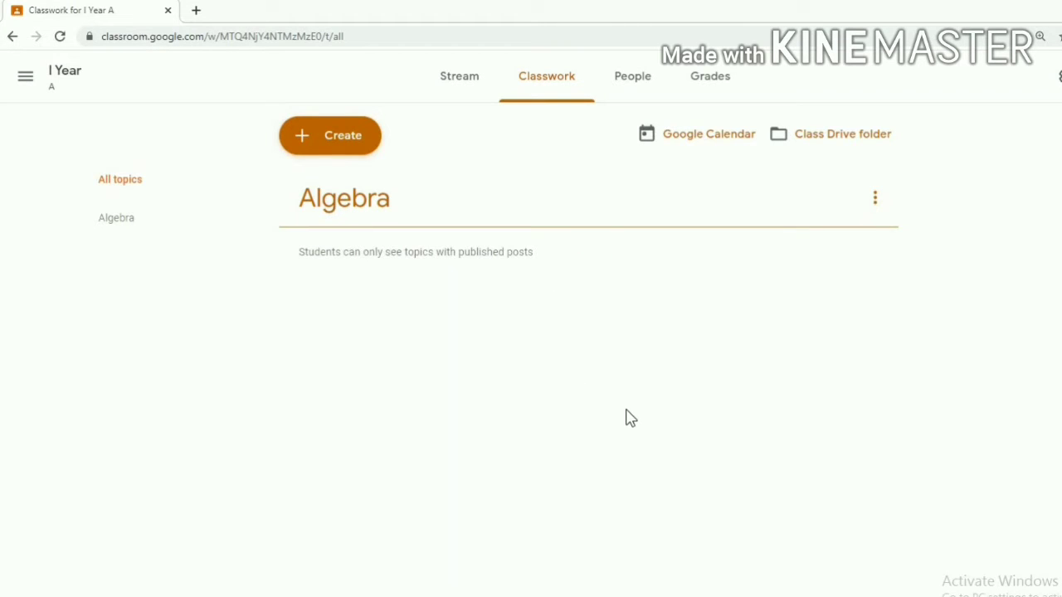
Add a topic named "Numerical Methods" to the class's classwork
{"action": "left_click", "coordinate": [336, 148]}
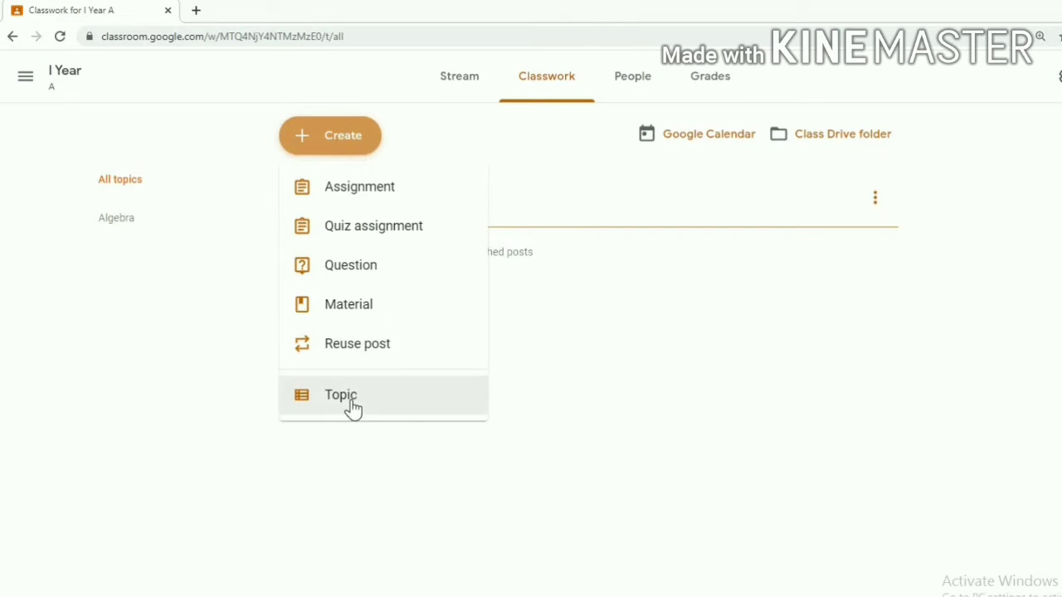
{"action": "left_click", "coordinate": [350, 403]}
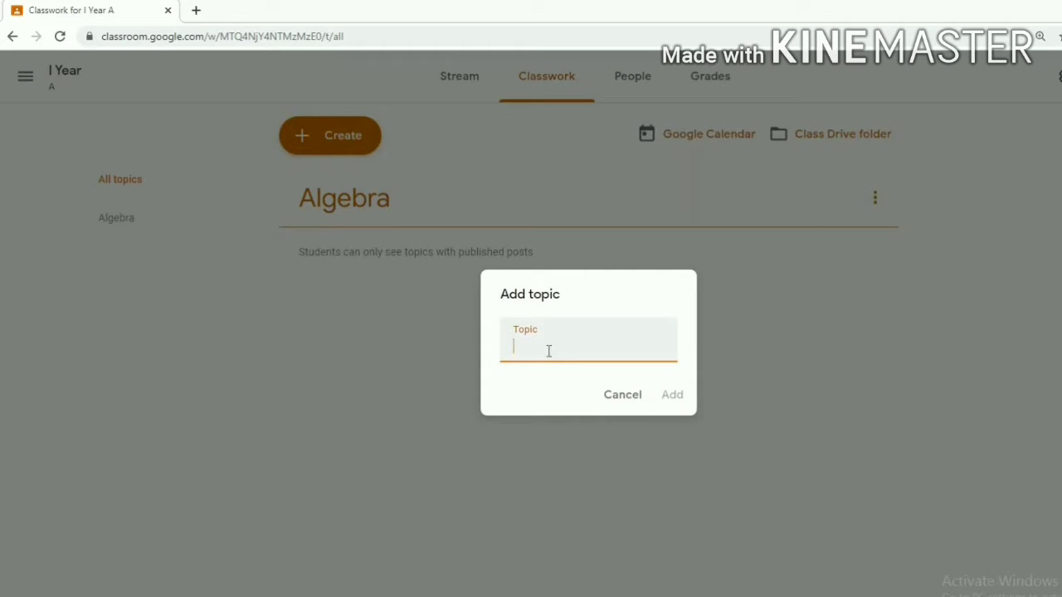
{"action": "type", "text": "Nu"}
{"action": "type", "text": "merical Methods"}
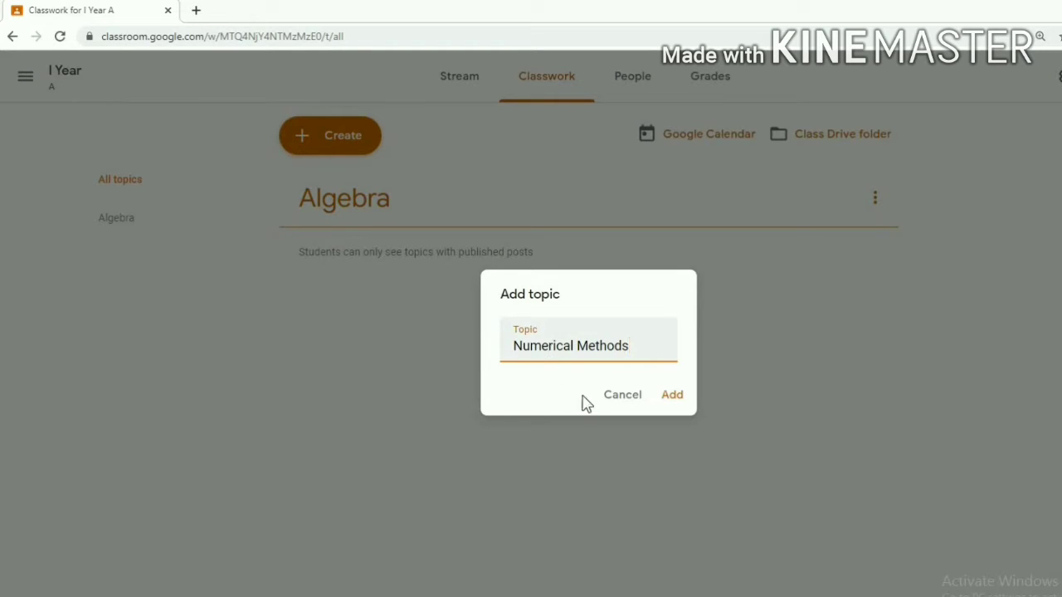
{"action": "left_click", "coordinate": [670, 396]}
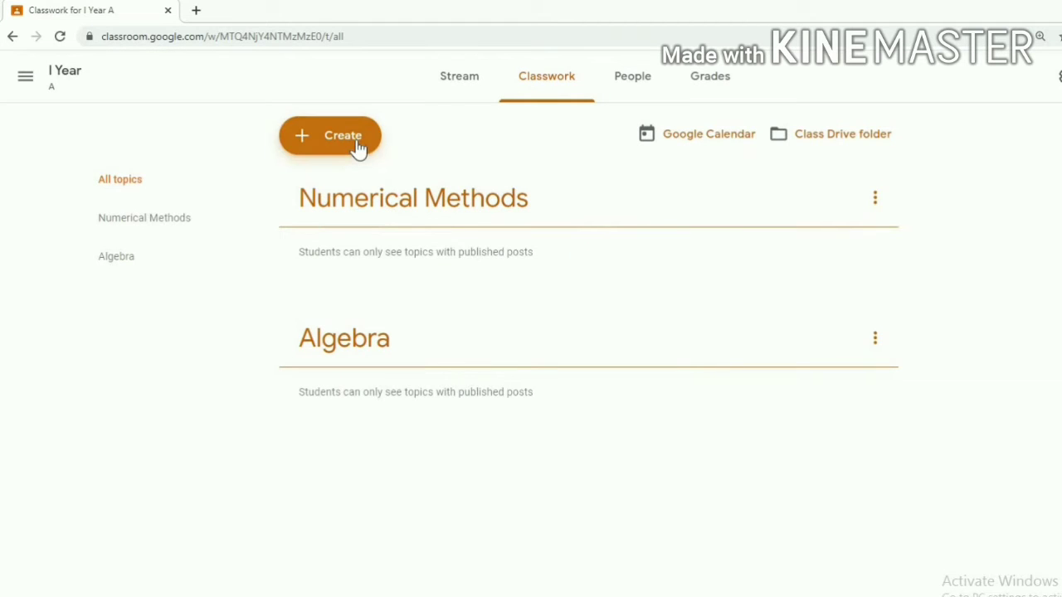
Add another classwork topic named "Statstics"
{"action": "left_click", "coordinate": [358, 145]}
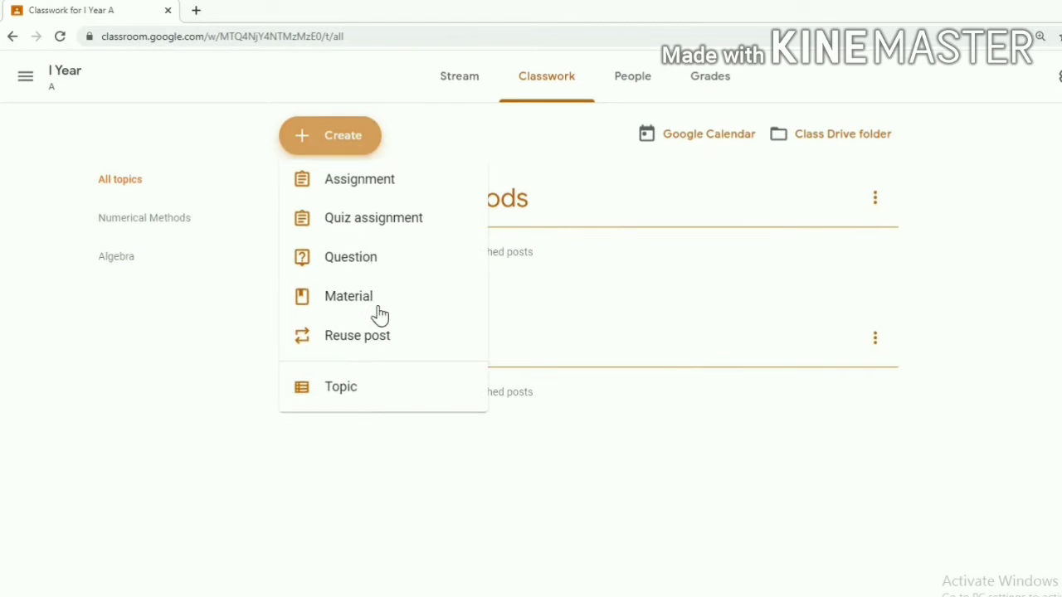
{"action": "left_click", "coordinate": [348, 398]}
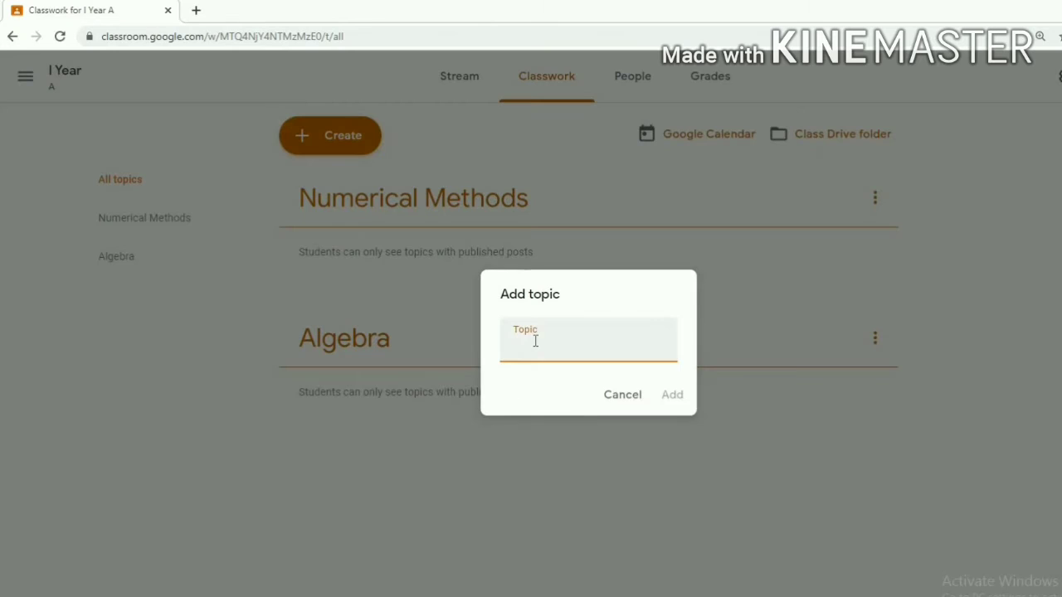
{"action": "type", "text": "Statstics"}
{"action": "left_click", "coordinate": [680, 400]}
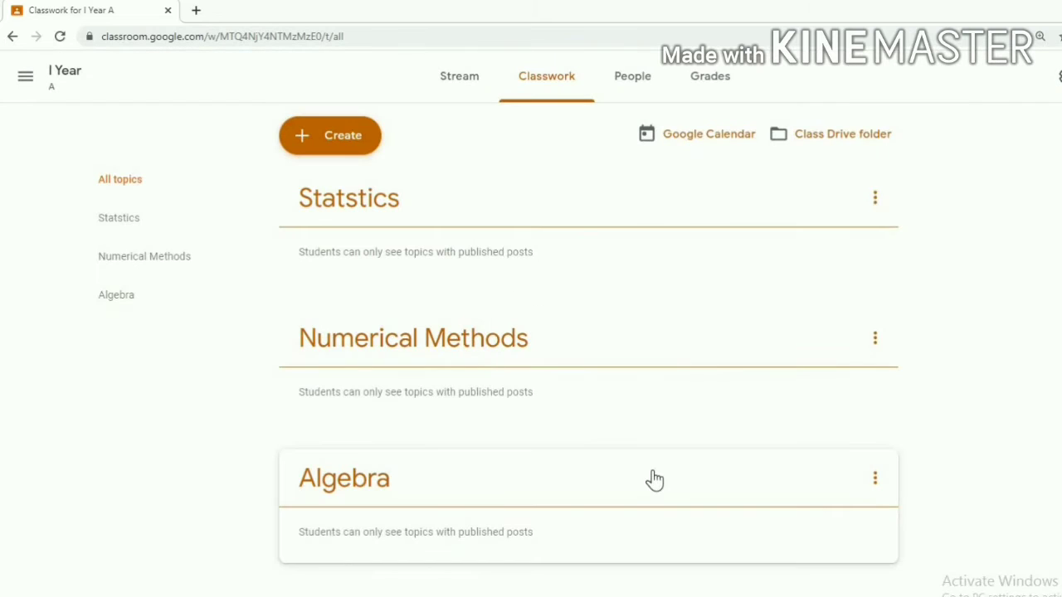
Move the Statstics topic below Numerical Methods and restore the previous topic order by moving Numerical Methods down
{"action": "left_click", "coordinate": [875, 199]}
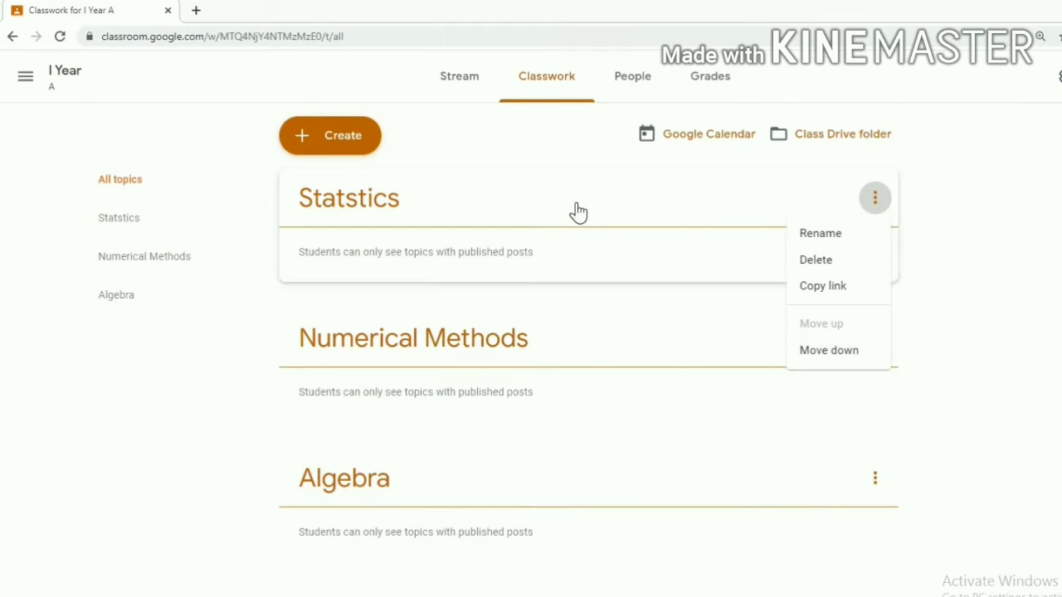
{"action": "left_click", "coordinate": [820, 362]}
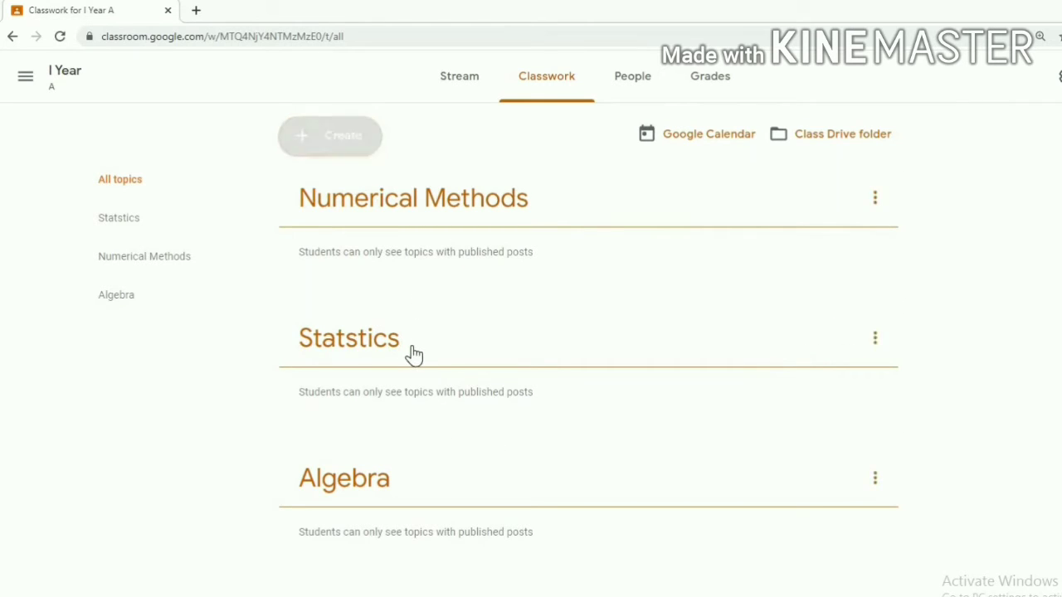
{"action": "left_click", "coordinate": [874, 201]}
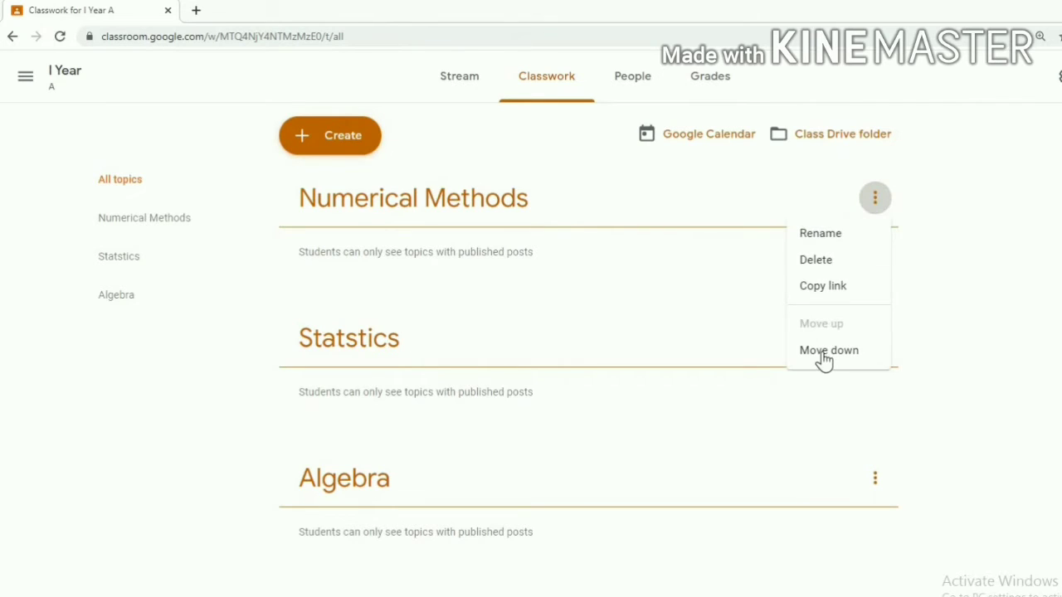
{"action": "left_click", "coordinate": [821, 358]}
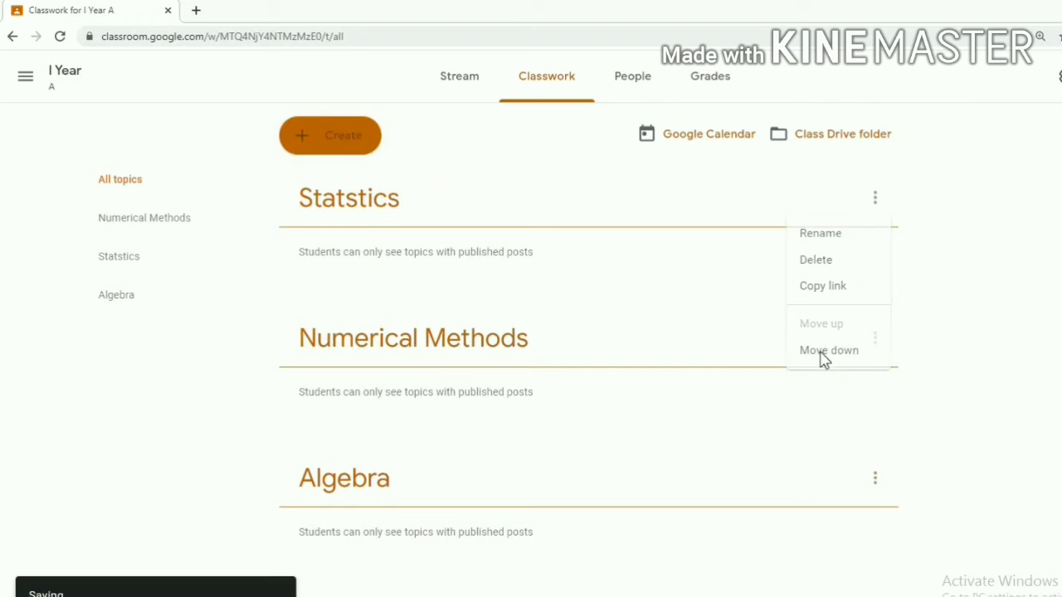
Move the Algebra topic up one place, above Numerical Methods
{"action": "left_click", "coordinate": [875, 490]}
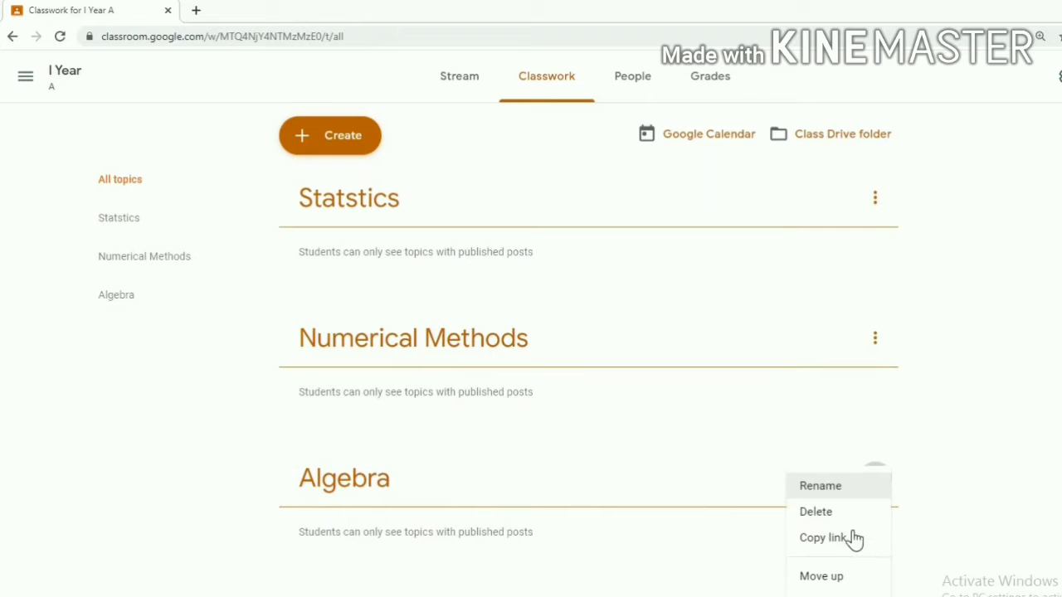
{"action": "left_click", "coordinate": [841, 580]}
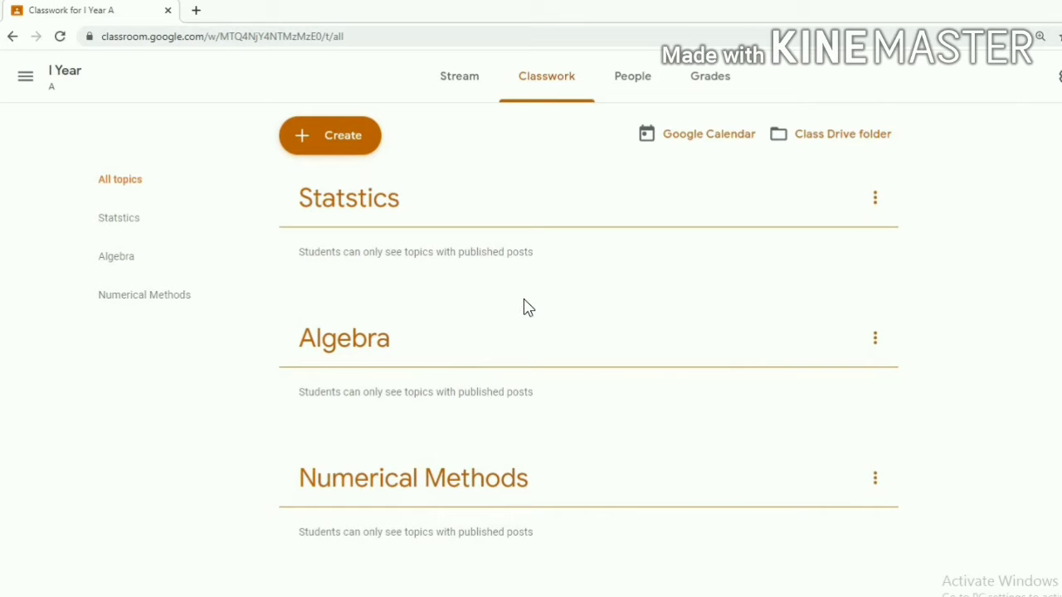
Create an assignment for I Year A titled "Basic equations" with the instructions "fsfsf"
{"action": "left_click", "coordinate": [329, 143]}
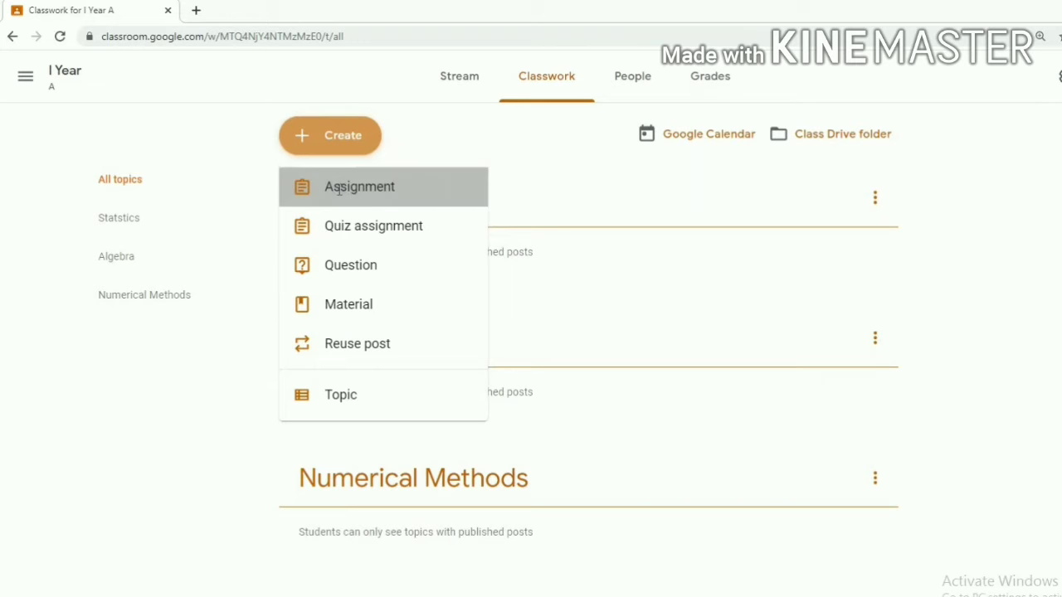
{"action": "left_click", "coordinate": [341, 198]}
{"action": "left_click", "coordinate": [674, 405]}
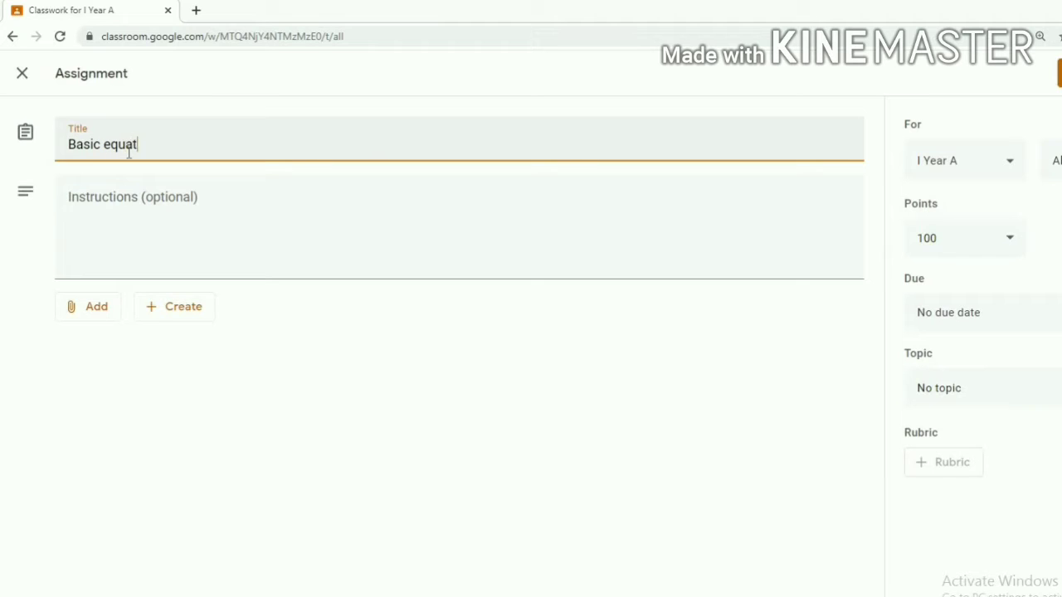
{"action": "left_click", "coordinate": [136, 229]}
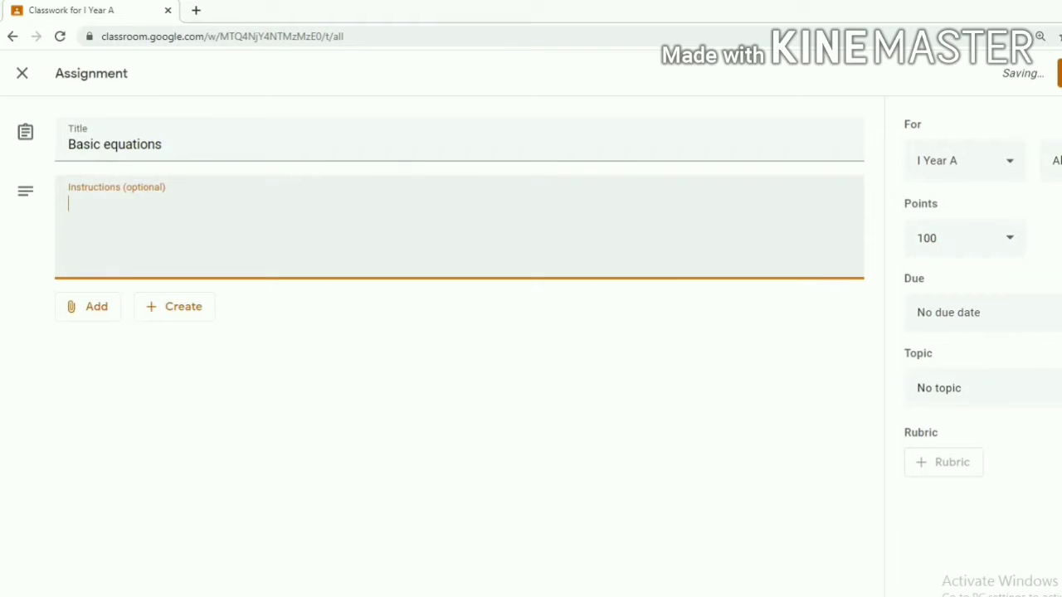
{"action": "type", "text": "fsfsf"}
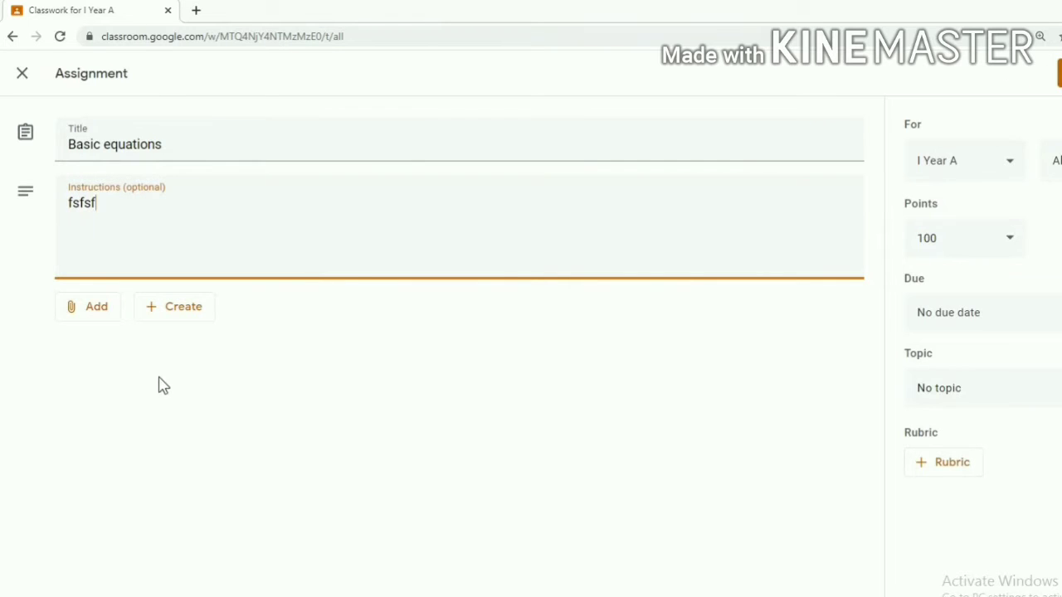
{"action": "left_click", "coordinate": [80, 317]}
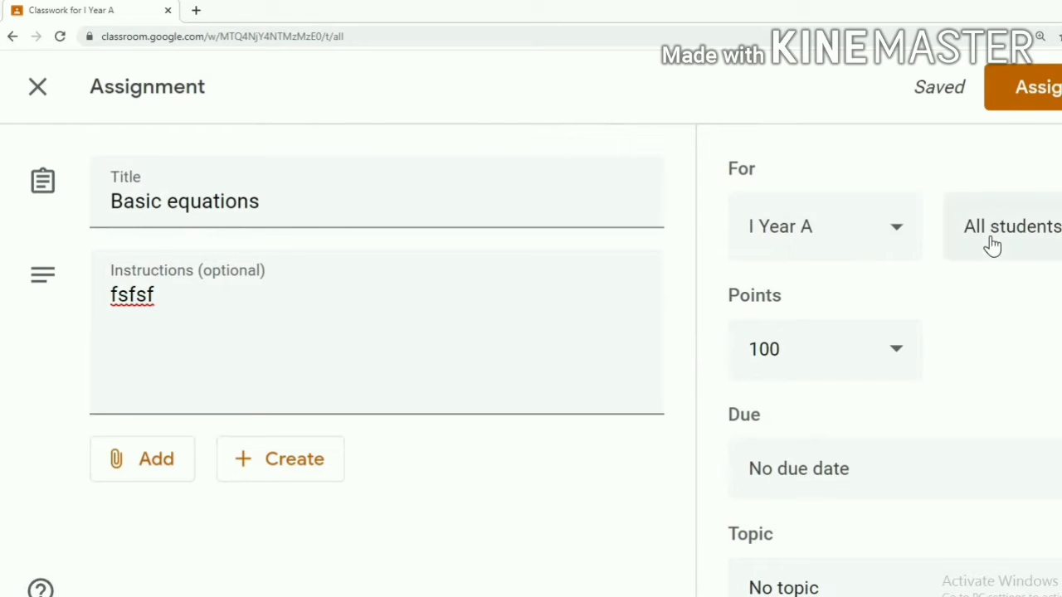
Set the Basic equations assignment's points to 50
{"action": "left_click", "coordinate": [901, 362]}
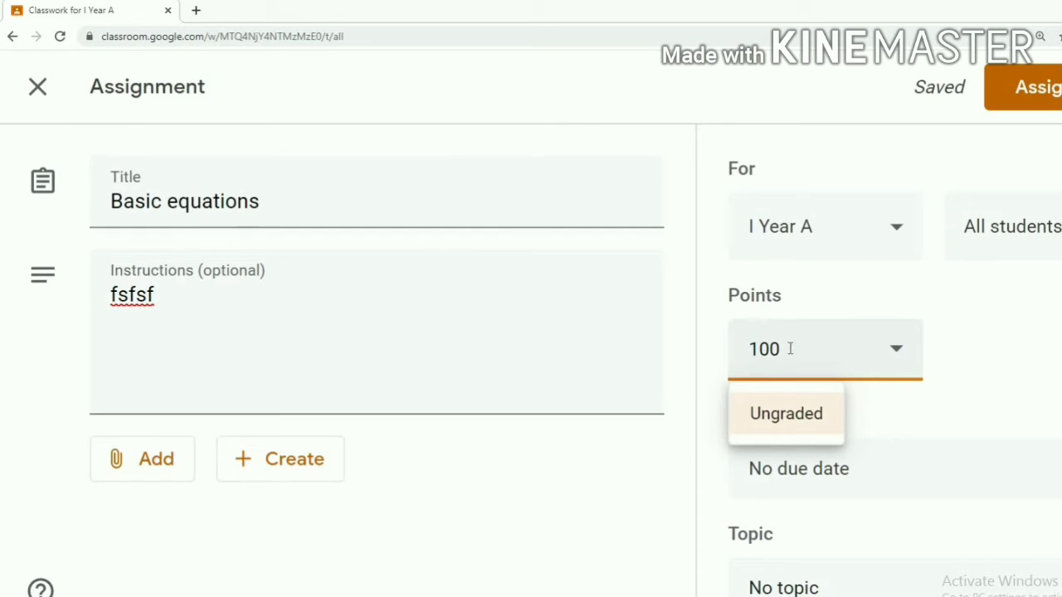
{"action": "key", "text": "BackSpace"}
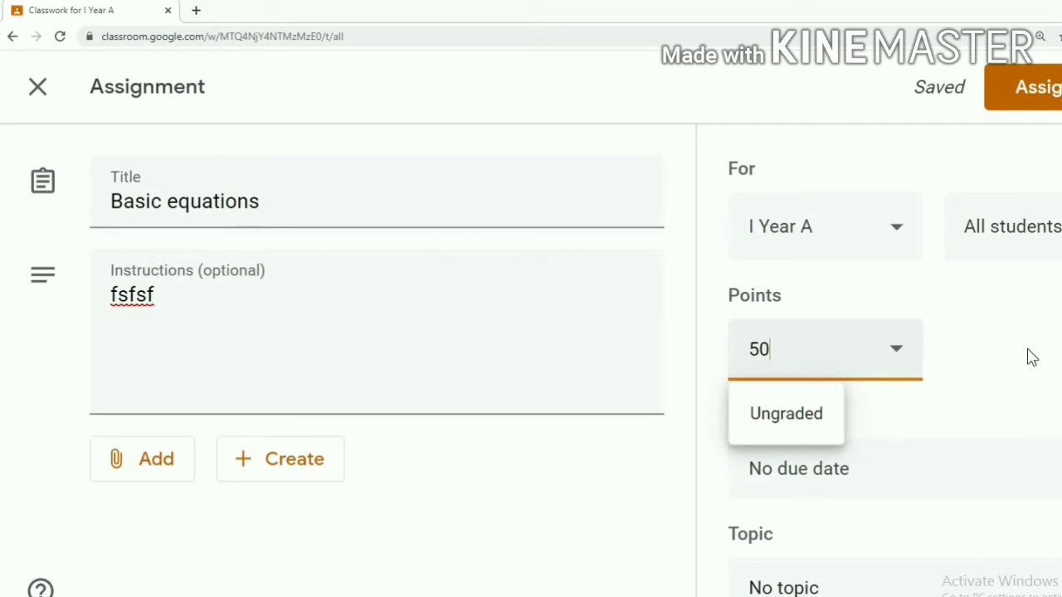
{"action": "left_click", "coordinate": [954, 440]}
Set the assignment's due date to Aug 24, 2020, without a due time
{"action": "scroll", "coordinate": [946, 448], "scroll_direction": "down", "scroll_amount": 1}
{"action": "scroll", "coordinate": [971, 412], "scroll_direction": "down", "scroll_amount": 1}
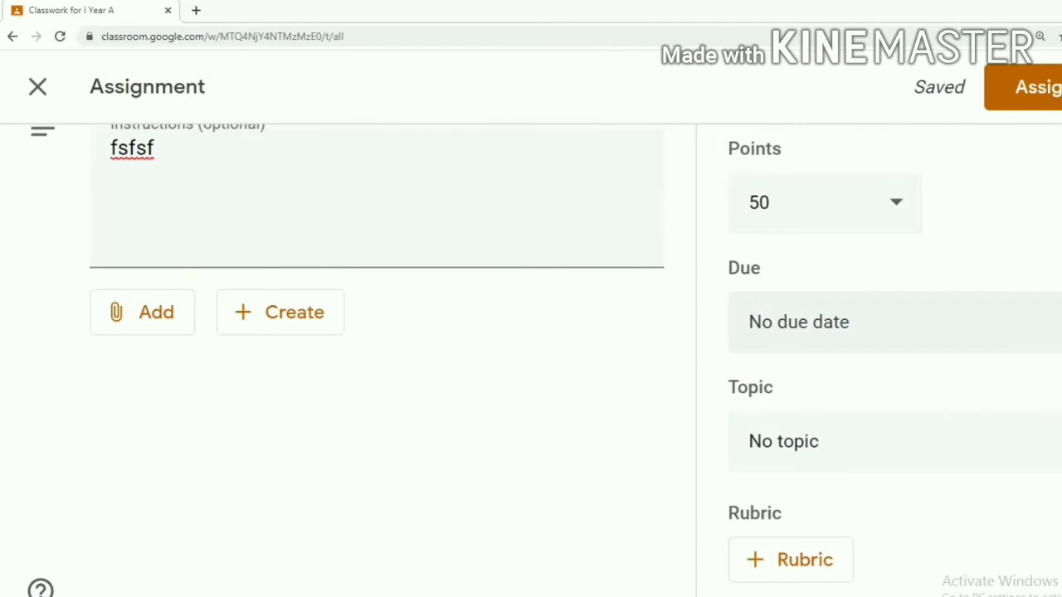
{"action": "left_click", "coordinate": [897, 322]}
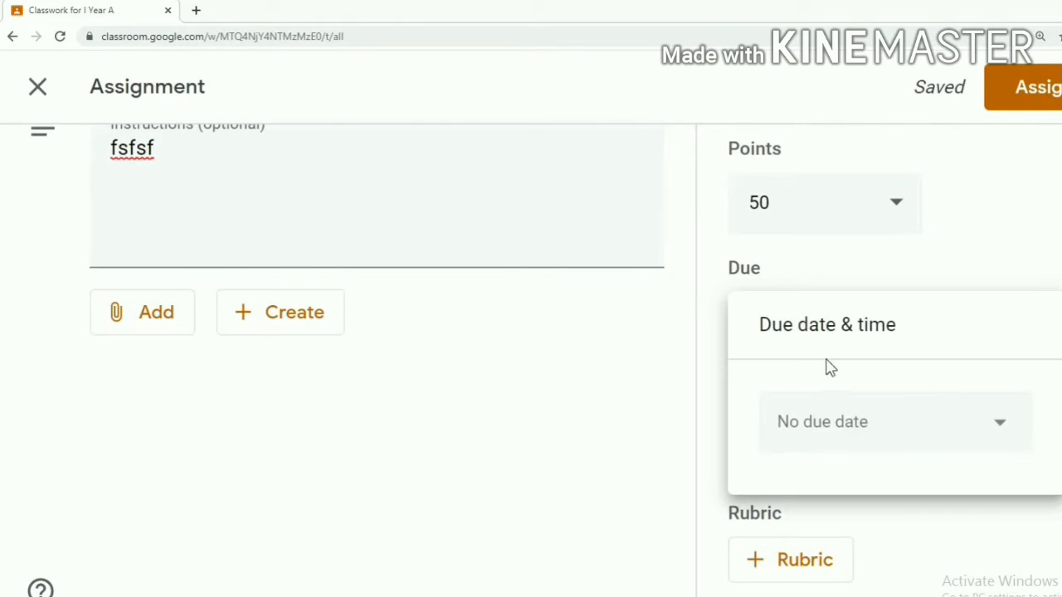
{"action": "left_click", "coordinate": [1000, 430]}
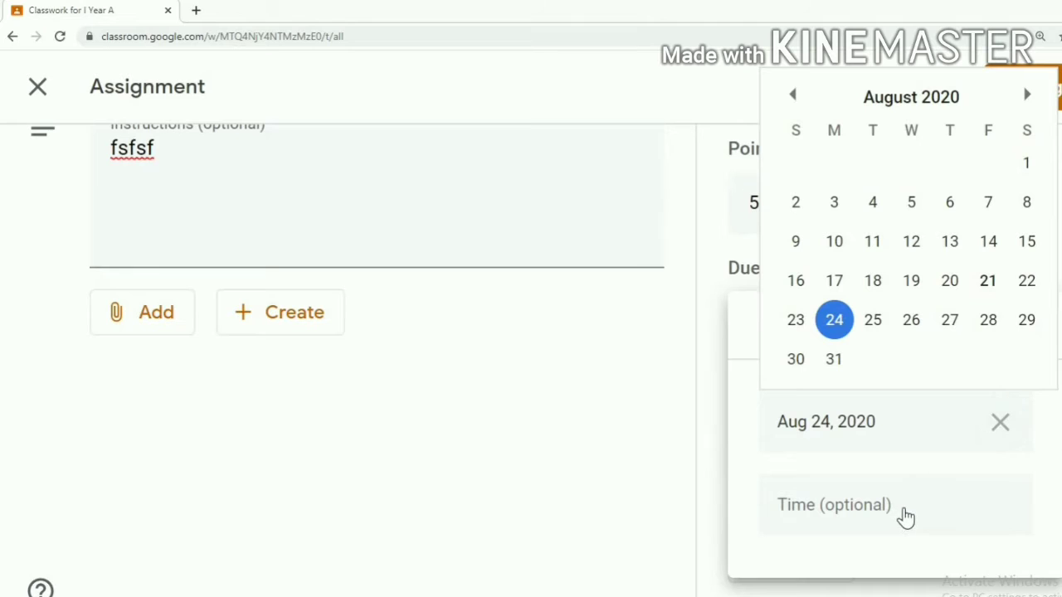
{"action": "left_click", "coordinate": [722, 540]}
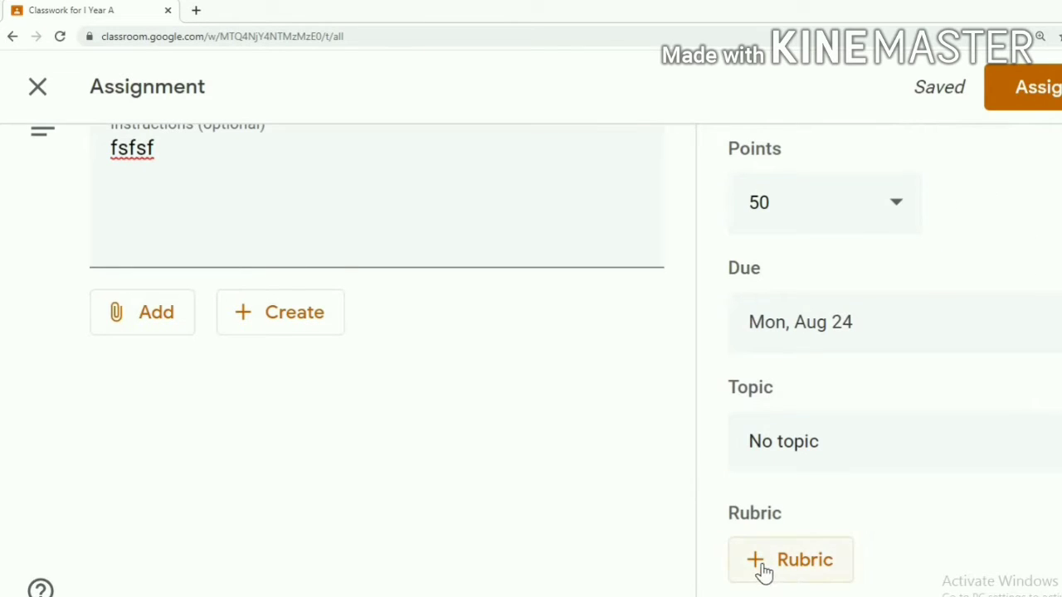
Check the rubric options without choosing one and assign Basic equations to the class
{"action": "left_click", "coordinate": [757, 565]}
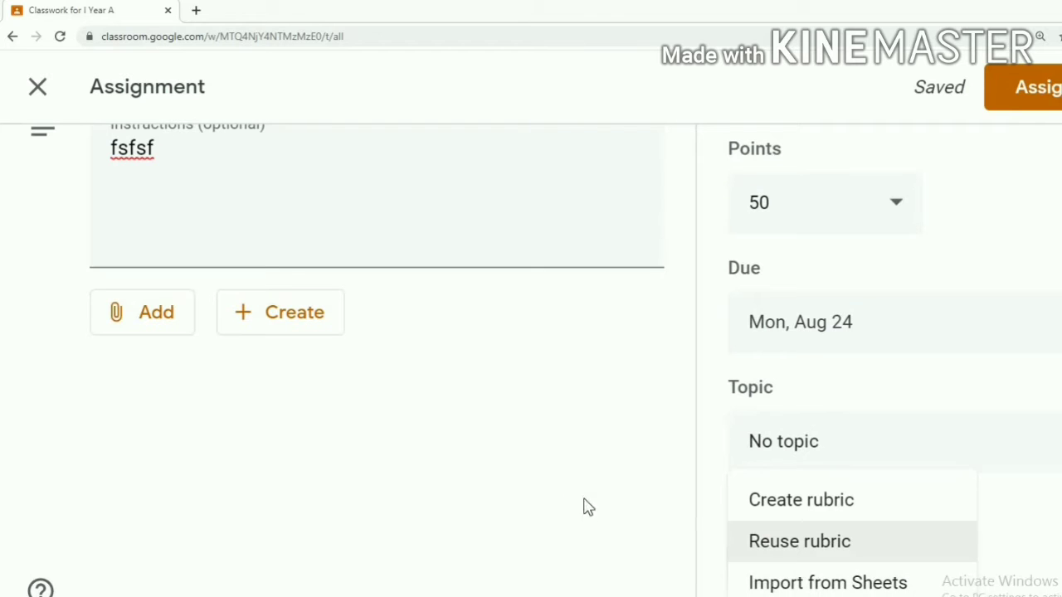
{"action": "left_click", "coordinate": [551, 469]}
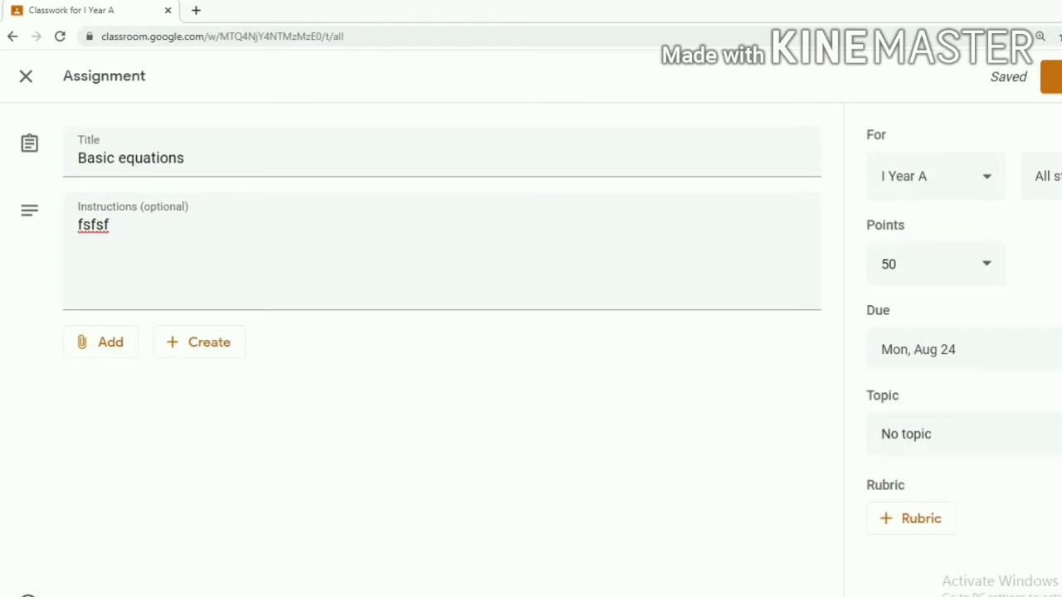
{"action": "left_click", "coordinate": [1054, 76]}
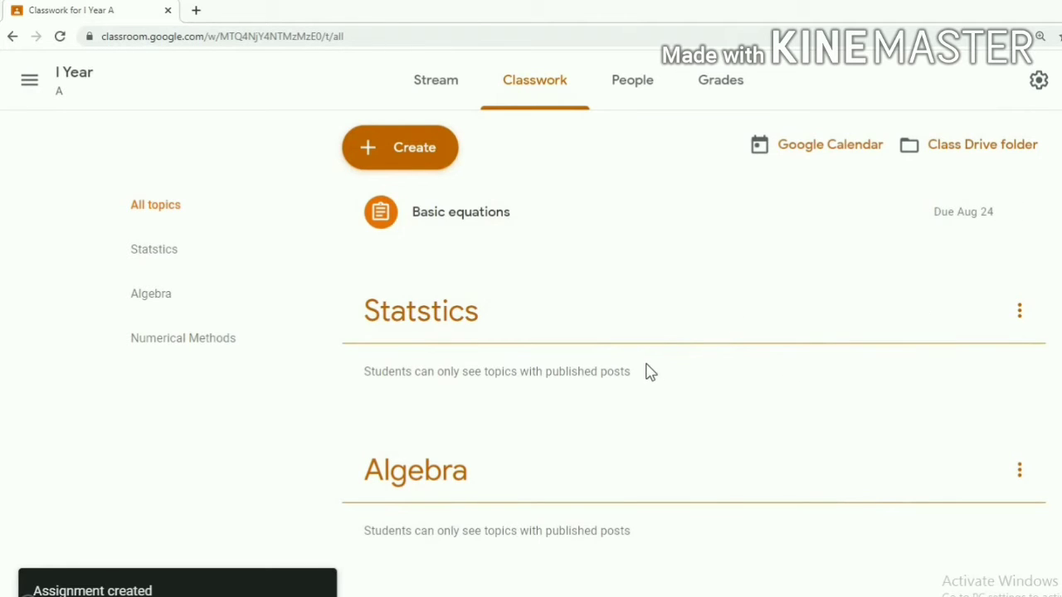
Create a short answer question for I Year A reading "What is algebra", leaving the instructions empty
{"action": "scroll", "coordinate": [540, 384], "scroll_direction": "down", "scroll_amount": 2}
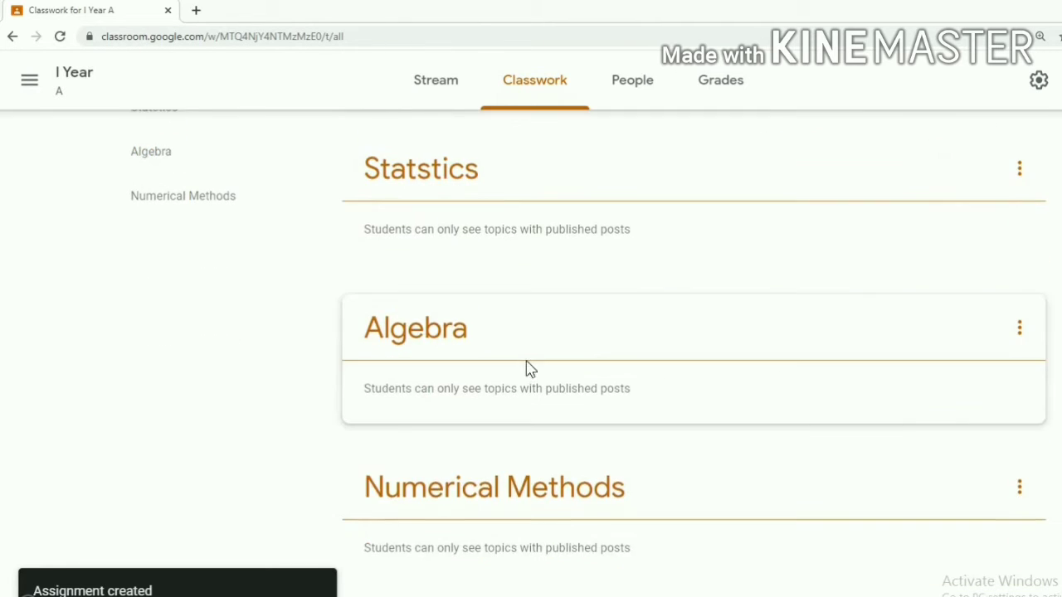
{"action": "scroll", "coordinate": [526, 368], "scroll_direction": "up", "scroll_amount": 2}
{"action": "left_click", "coordinate": [434, 170]}
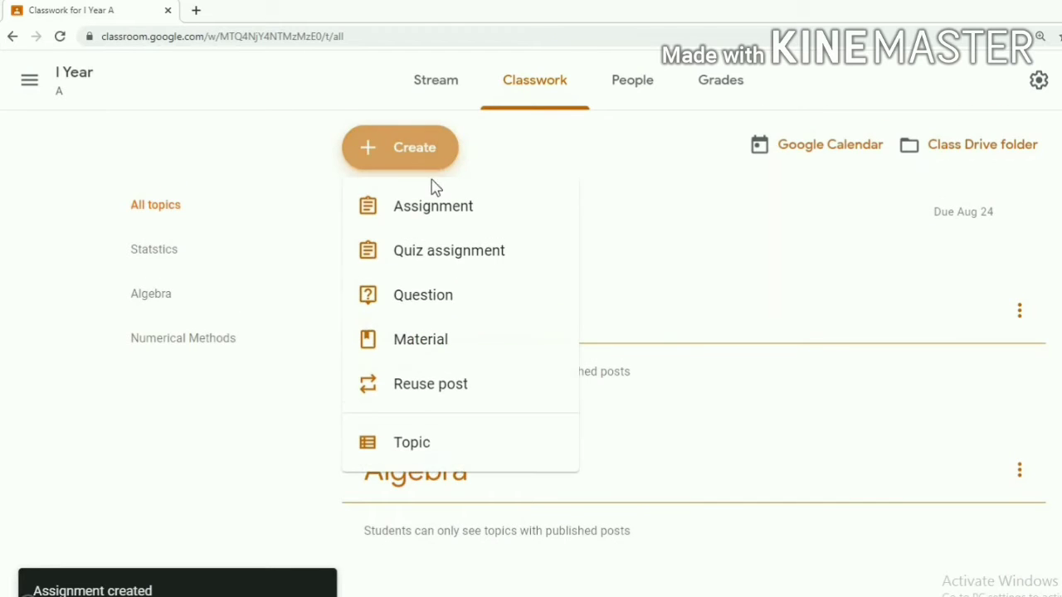
{"action": "left_click", "coordinate": [425, 304]}
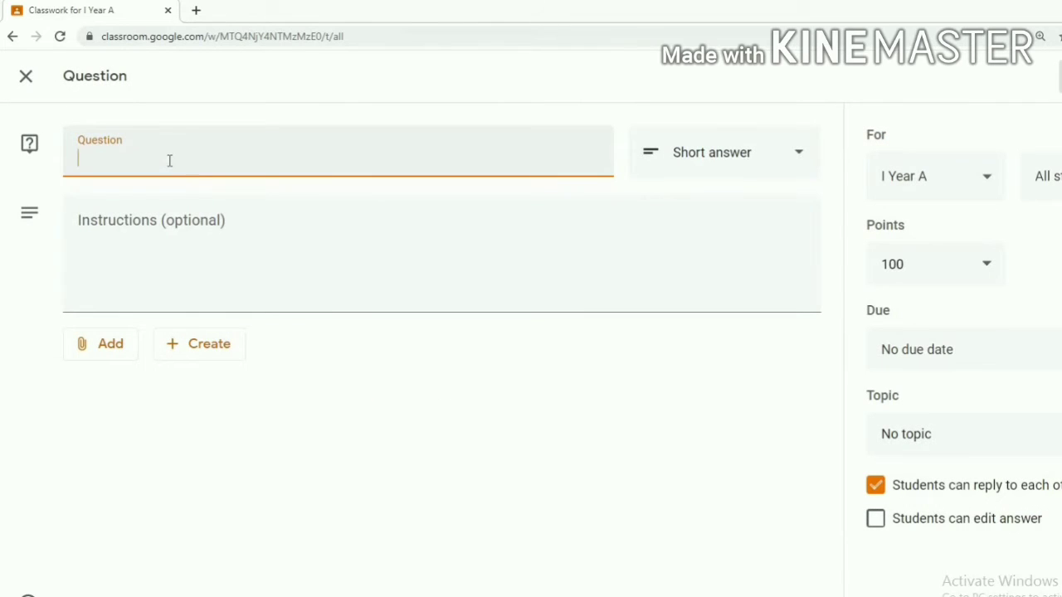
{"action": "type", "text": "What is algebra"}
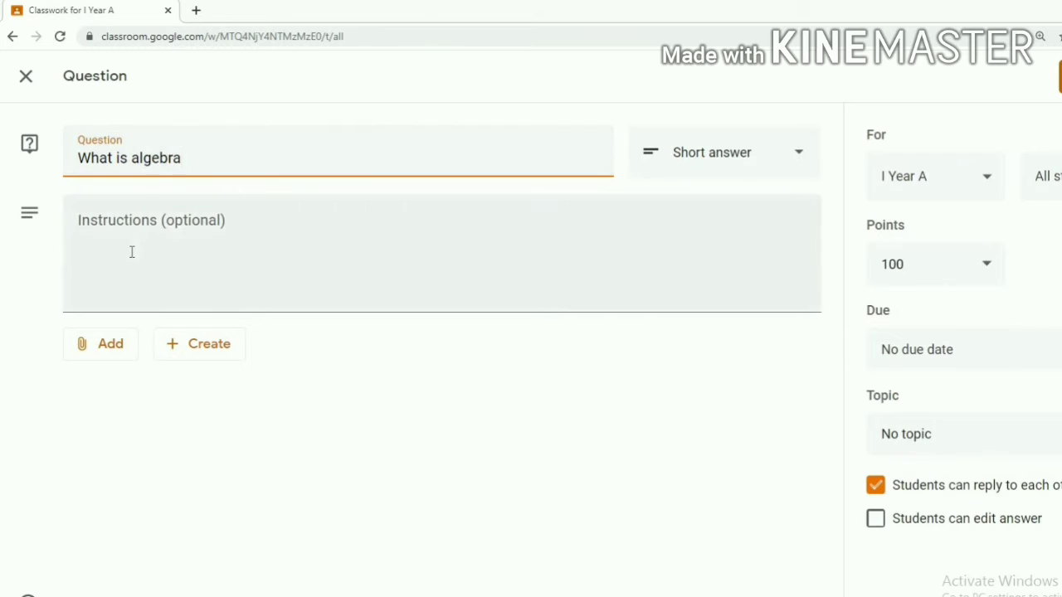
{"action": "left_click", "coordinate": [132, 251]}
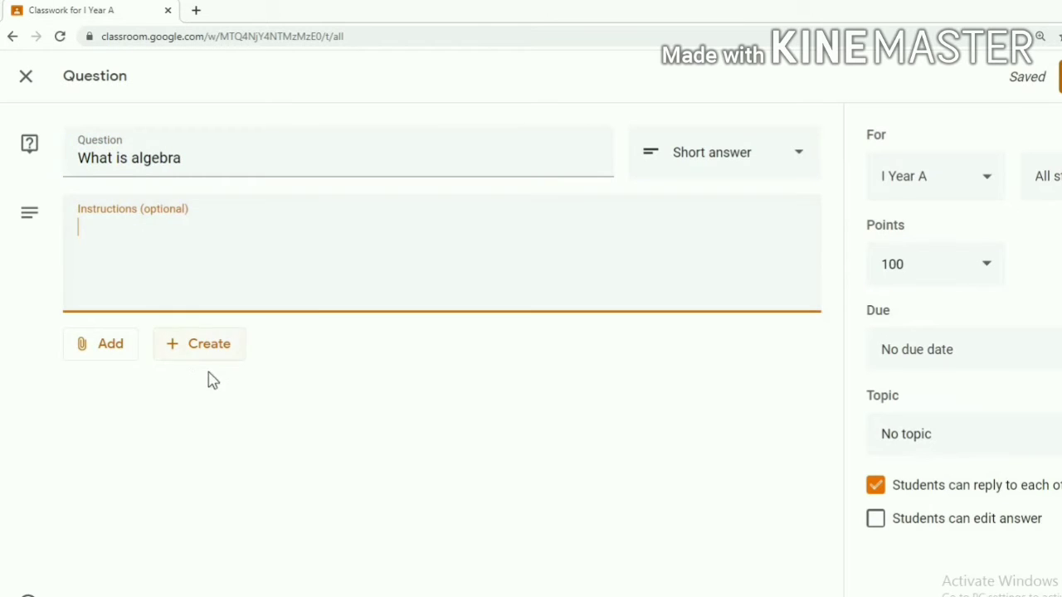
Check the question's attachment sources and points options without changing anything
{"action": "left_click", "coordinate": [122, 356]}
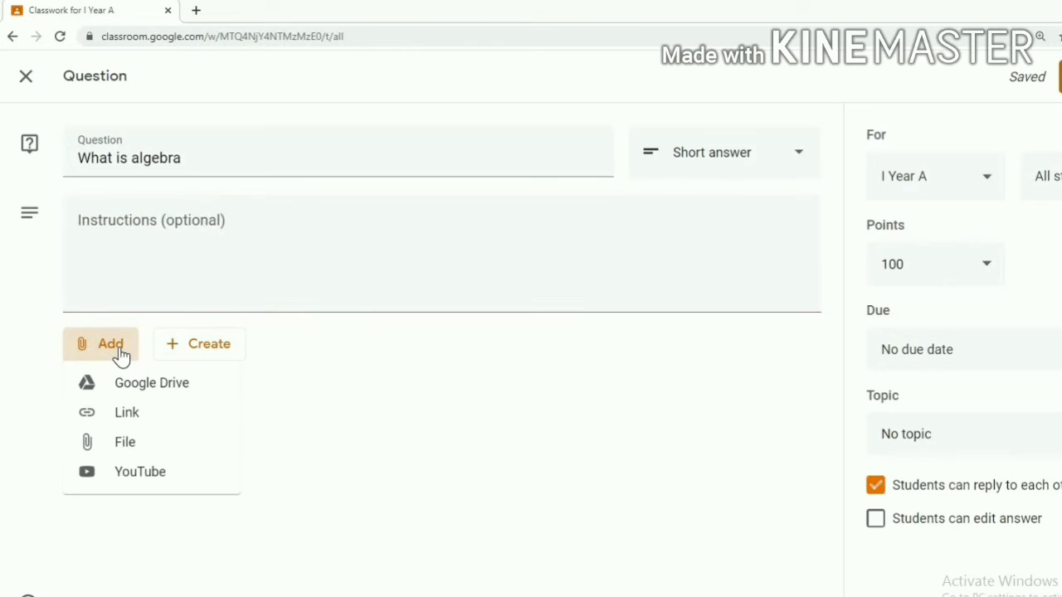
{"action": "left_click", "coordinate": [348, 382]}
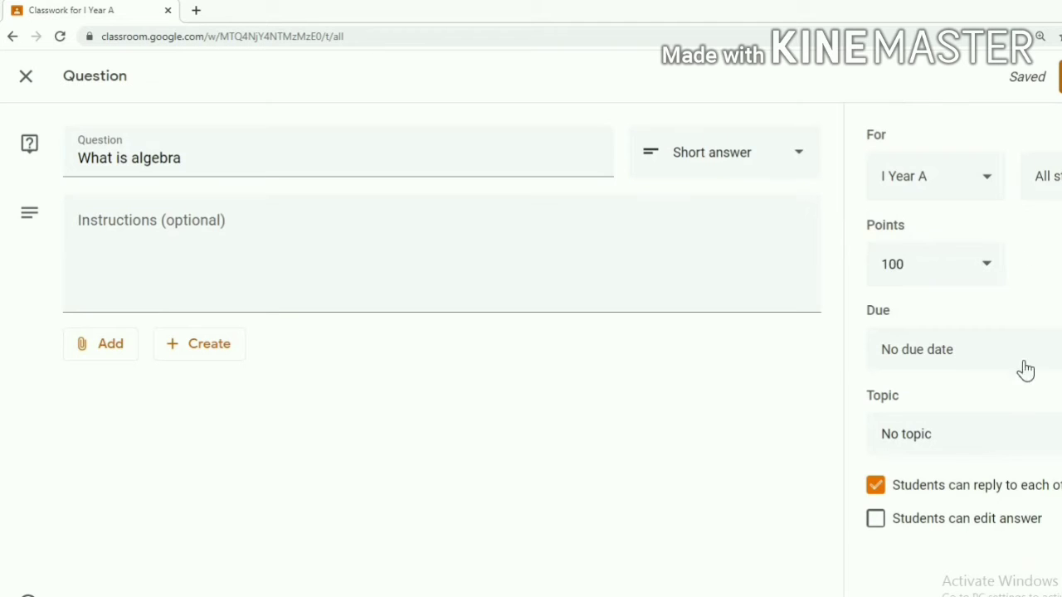
{"action": "left_click", "coordinate": [985, 274]}
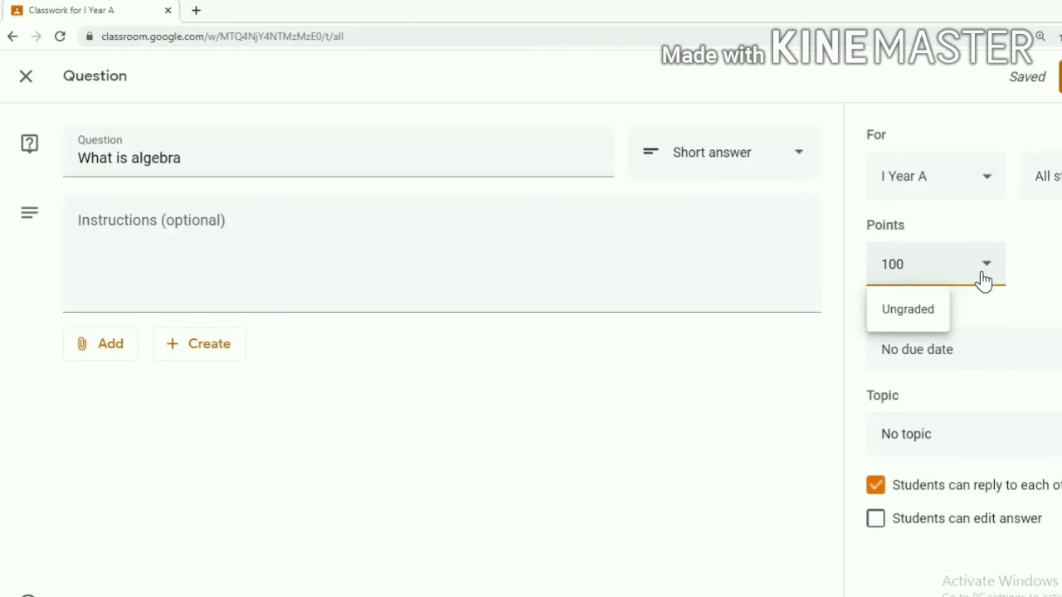
{"action": "left_click", "coordinate": [762, 407]}
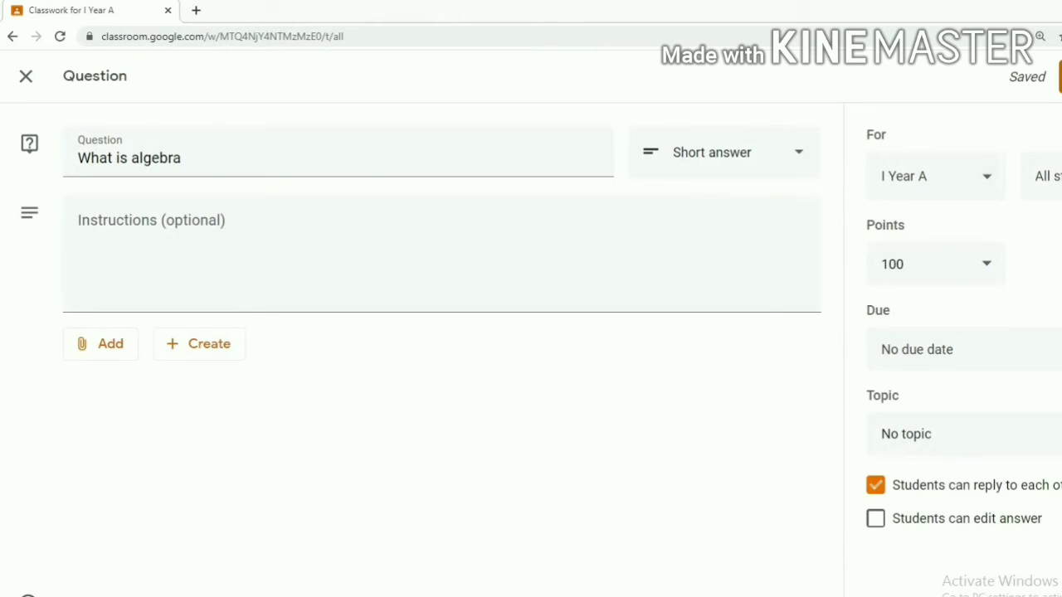
File the question under the Algebra topic and allow students to edit their answer
{"action": "left_click", "coordinate": [1045, 434]}
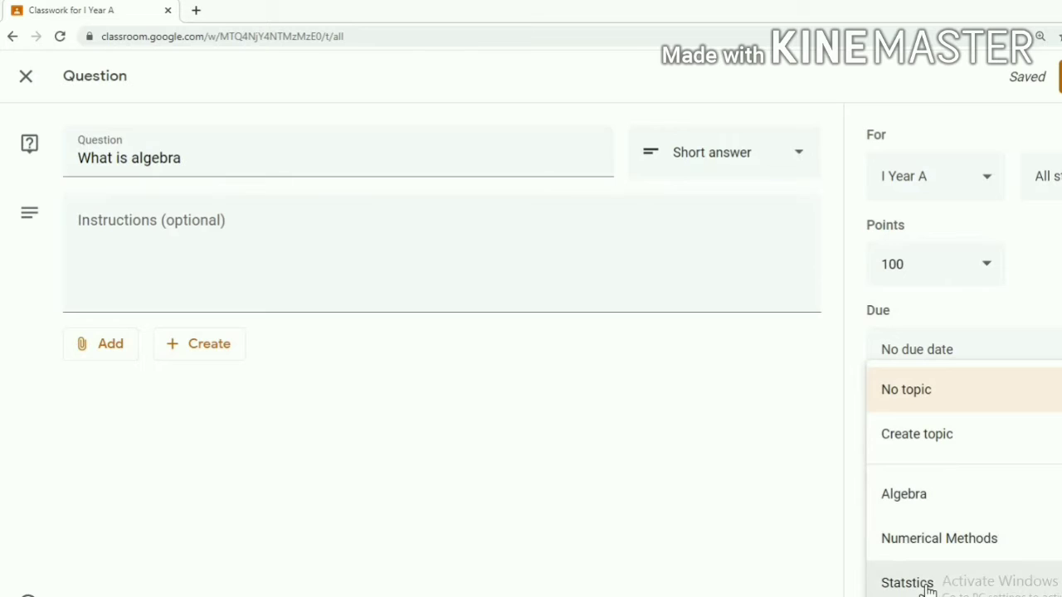
{"action": "left_click", "coordinate": [903, 495]}
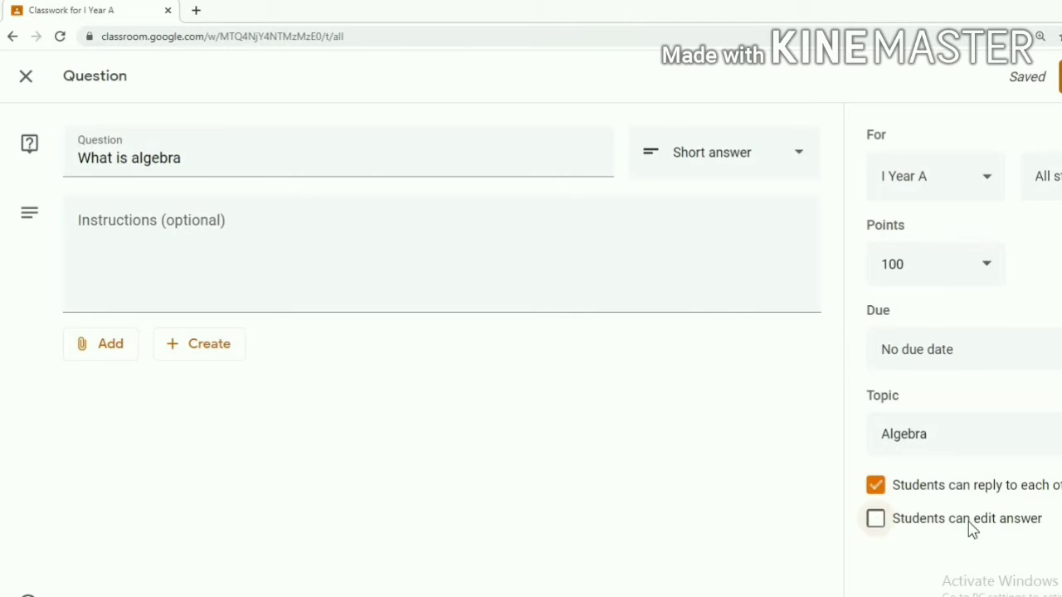
{"action": "left_click", "coordinate": [876, 521]}
Ask the question "What is algebra" to all students of I Year A
{"action": "key", "text": "ctrl+plus"}
{"action": "key", "text": "ctrl+plus"}
{"action": "key", "text": "ctrl+plus"}
{"action": "key", "text": "ctrl+plus"}
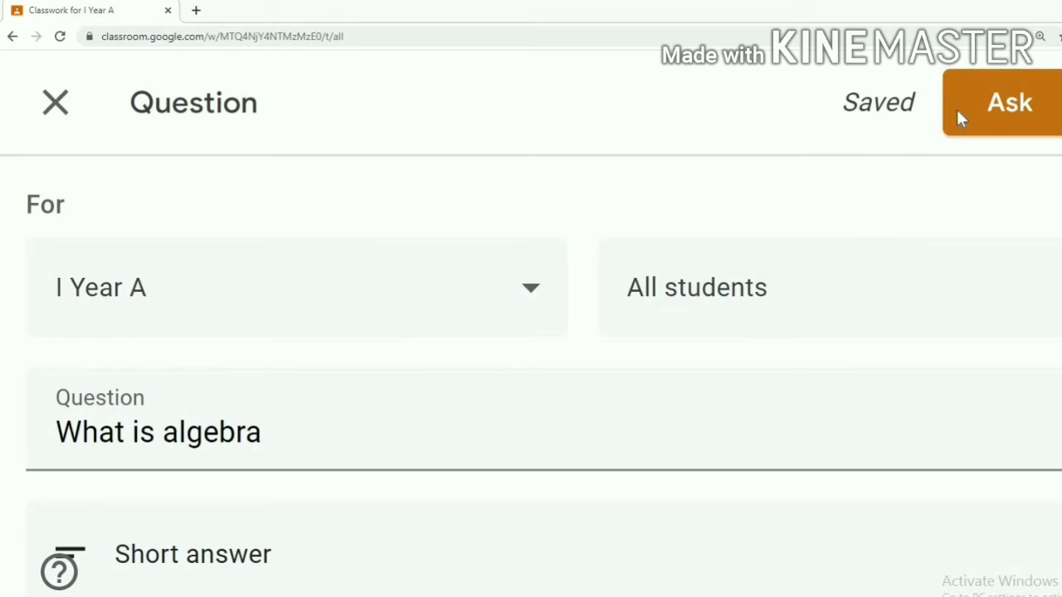
{"action": "left_click", "coordinate": [959, 119]}
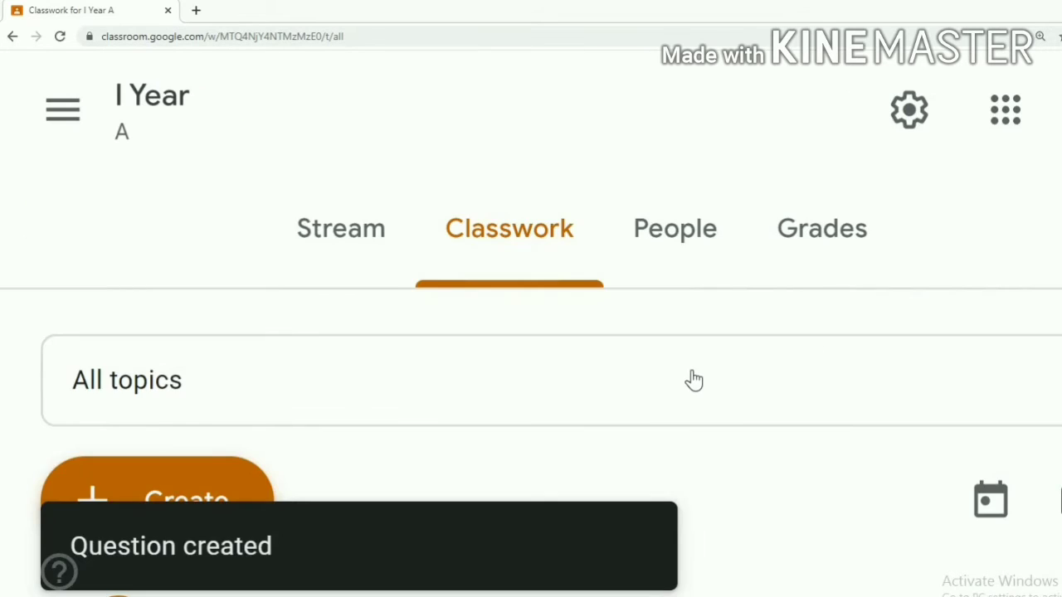
Create a classwork material titled "Quadratic equ" without a topic and post it
{"action": "key", "text": "ctrl+0"}
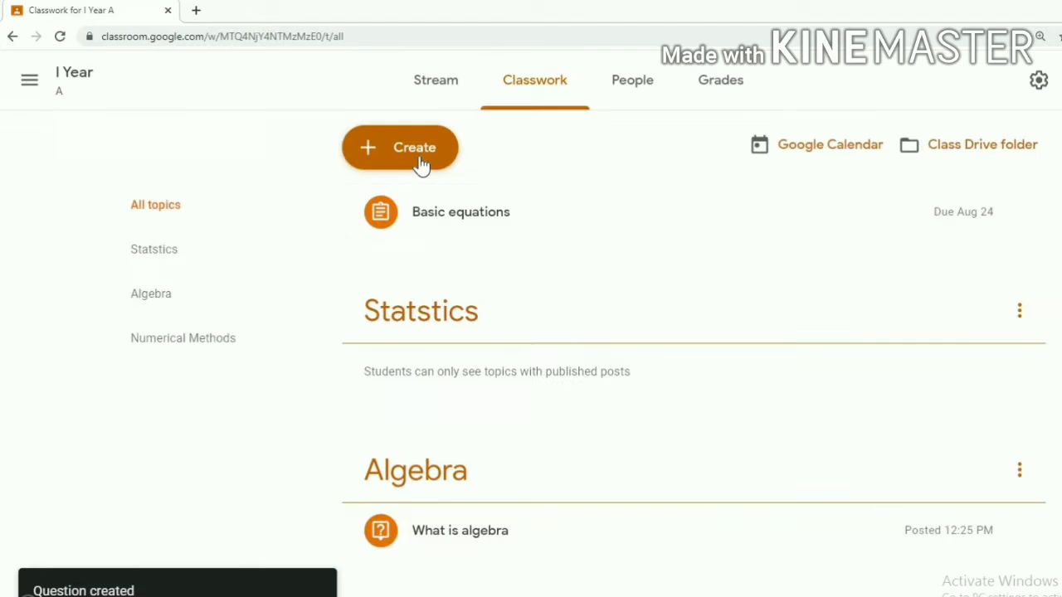
{"action": "left_click", "coordinate": [421, 165]}
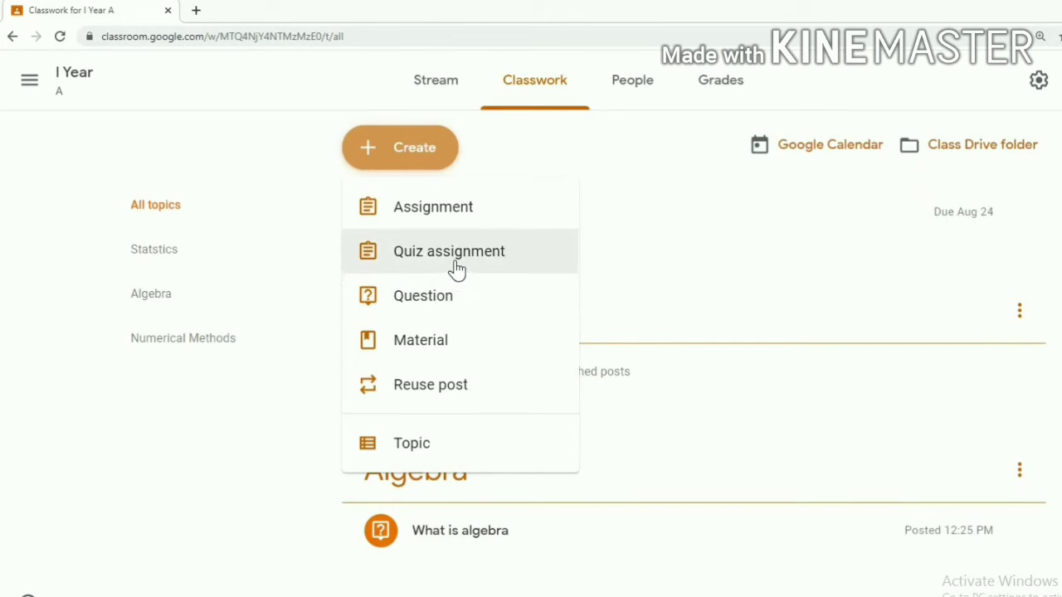
{"action": "left_click", "coordinate": [437, 341]}
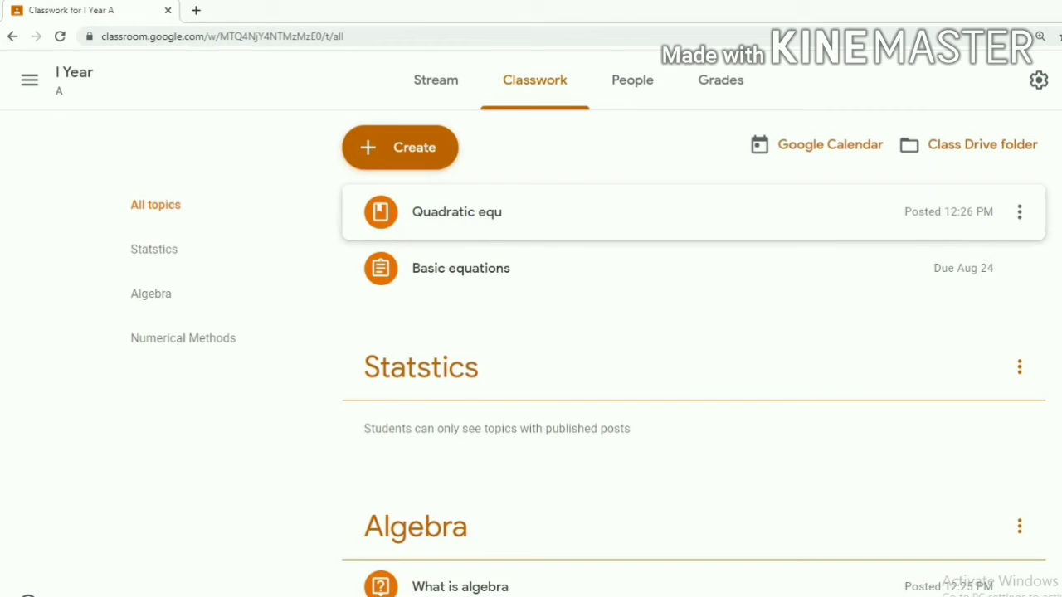
Edit the Quadratic equ material to place it under the Algebra topic and save the change
{"action": "left_click", "coordinate": [1019, 221]}
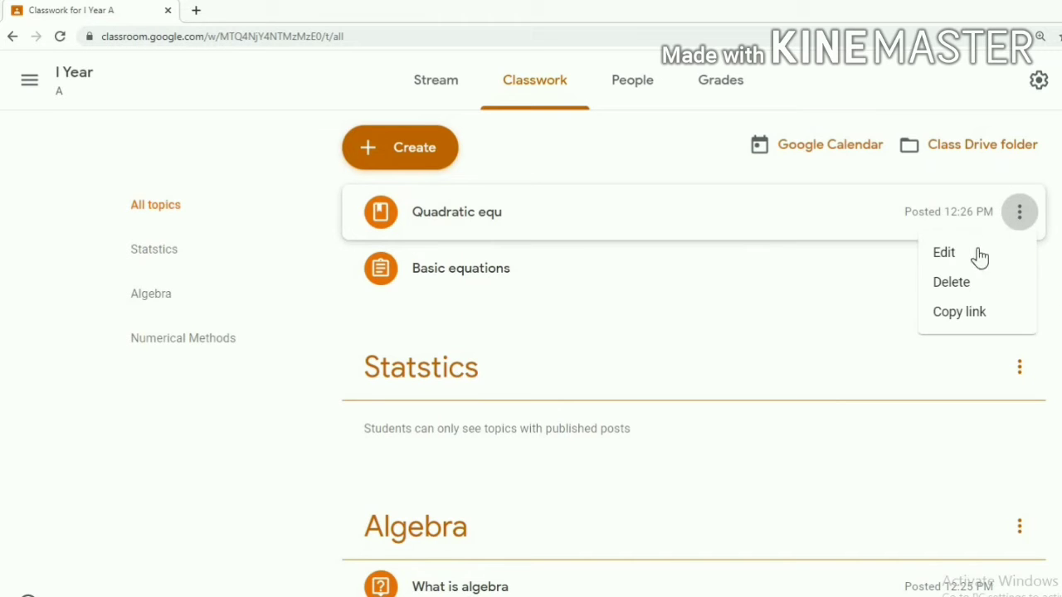
{"action": "left_click", "coordinate": [967, 260]}
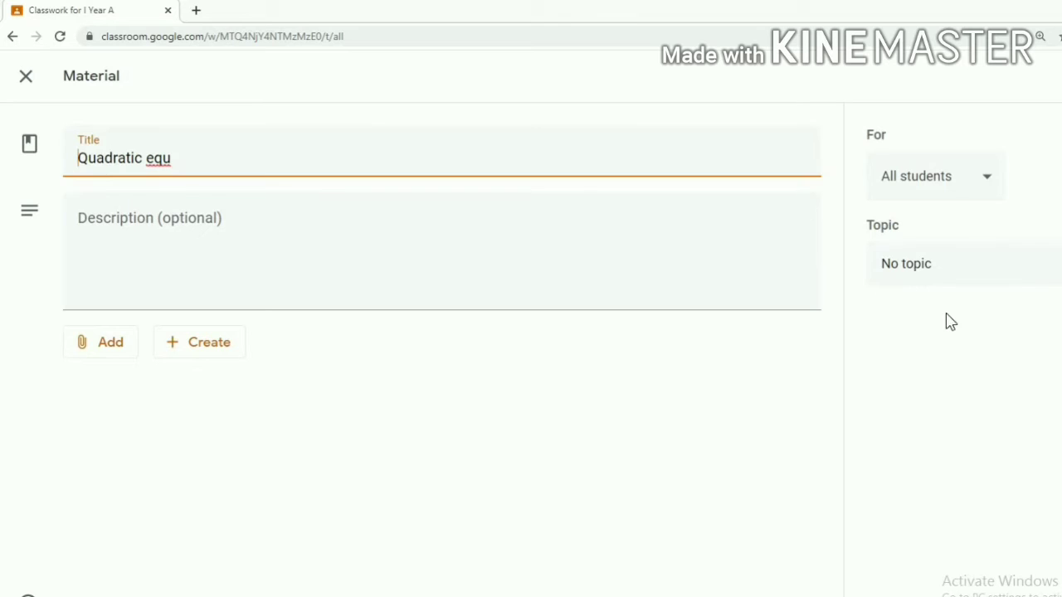
{"action": "left_click", "coordinate": [913, 263]}
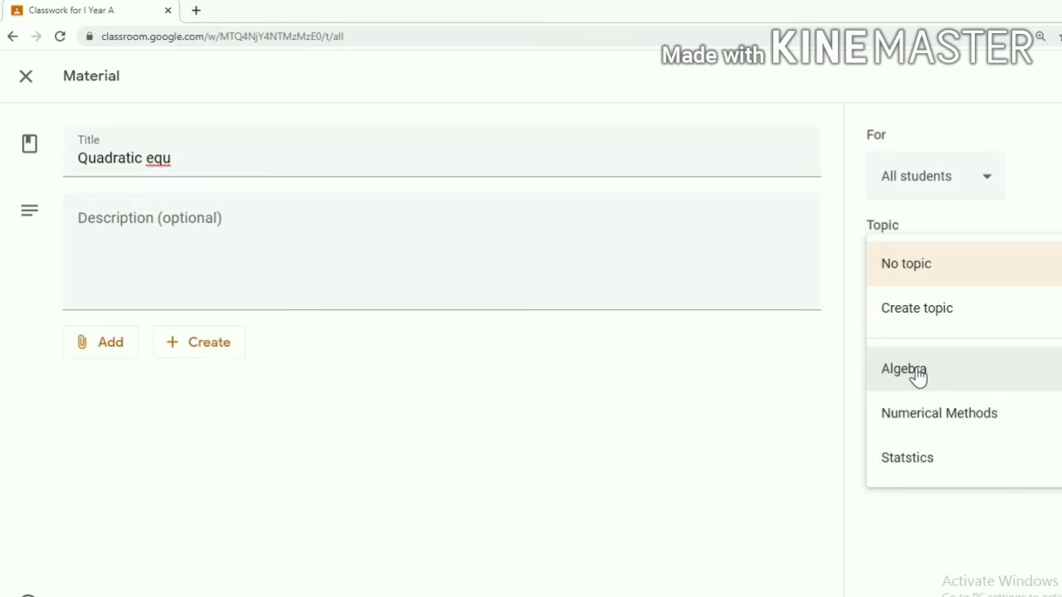
{"action": "left_click", "coordinate": [918, 373]}
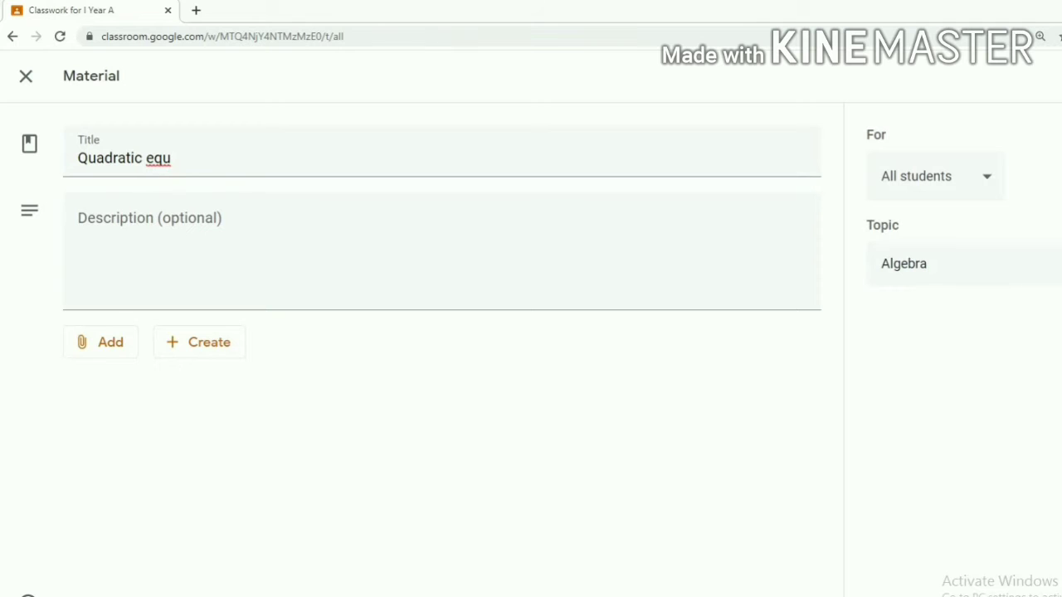
{"action": "key", "text": "ctrl+plus"}
{"action": "key", "text": "ctrl+plus"}
{"action": "key", "text": "ctrl+plus"}
{"action": "key", "text": "ctrl+plus"}
{"action": "key", "text": "ctrl+plus"}
{"action": "key", "text": "ctrl+plus"}
{"action": "left_click", "coordinate": [1021, 143]}
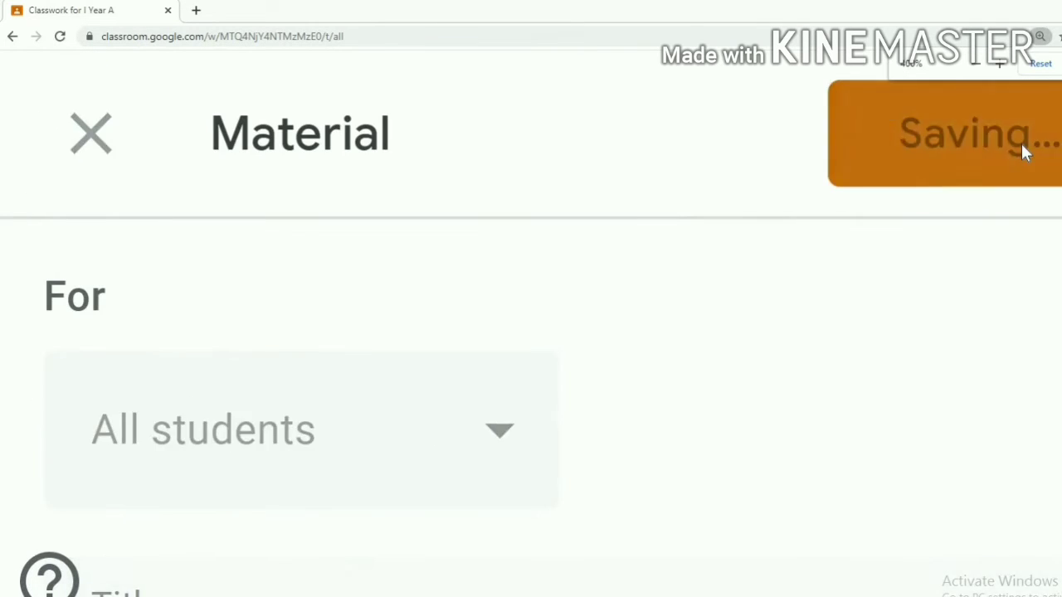
Edit the Basic equations assignment to place it under the Numerical Methods topic and save the change
{"action": "scroll", "coordinate": [548, 427], "scroll_direction": "down", "scroll_amount": 2}
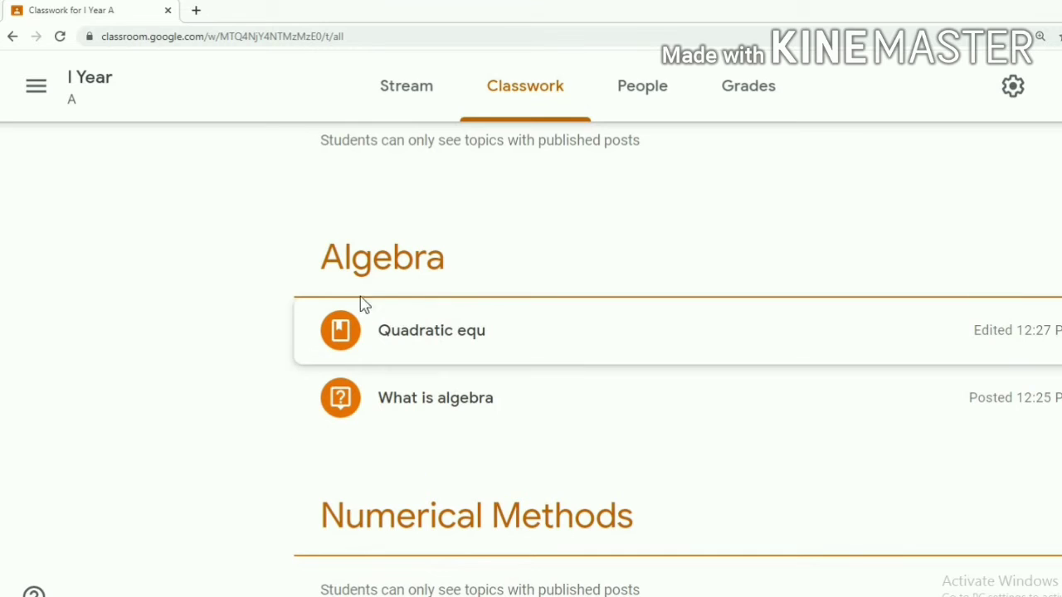
{"action": "scroll", "coordinate": [453, 315], "scroll_direction": "up", "scroll_amount": 3}
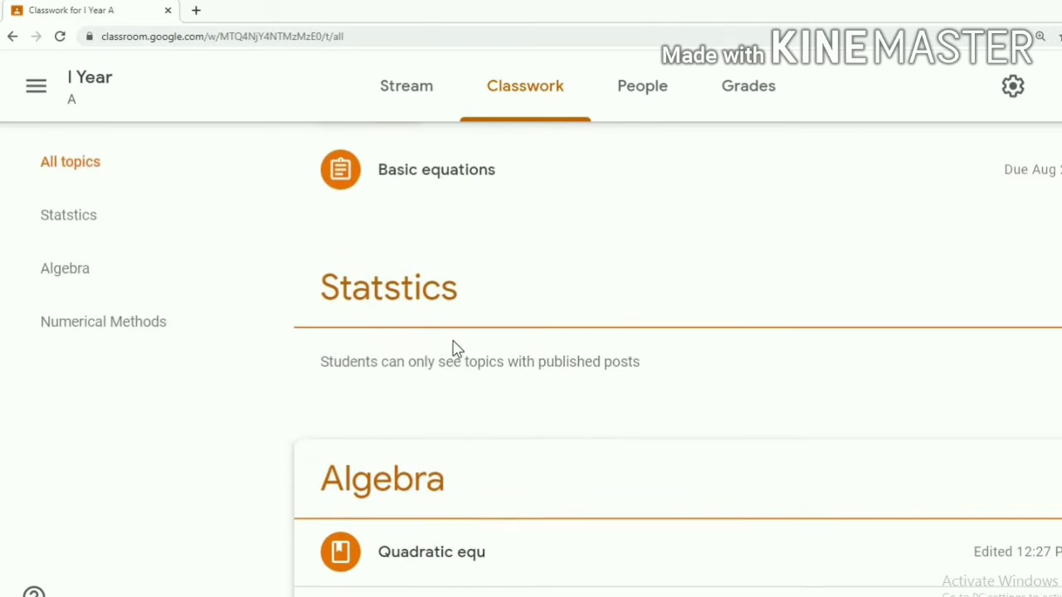
{"action": "scroll", "coordinate": [387, 296], "scroll_direction": "up", "scroll_amount": 1}
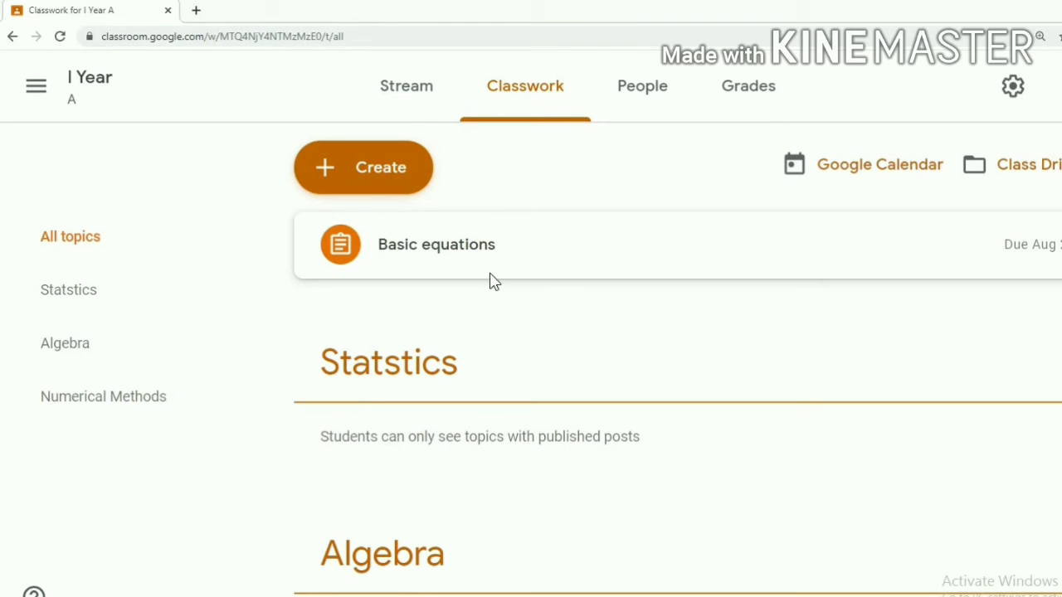
{"action": "scroll", "coordinate": [490, 291], "scroll_direction": "down", "scroll_amount": 2}
{"action": "scroll", "coordinate": [491, 307], "scroll_direction": "down", "scroll_amount": 3}
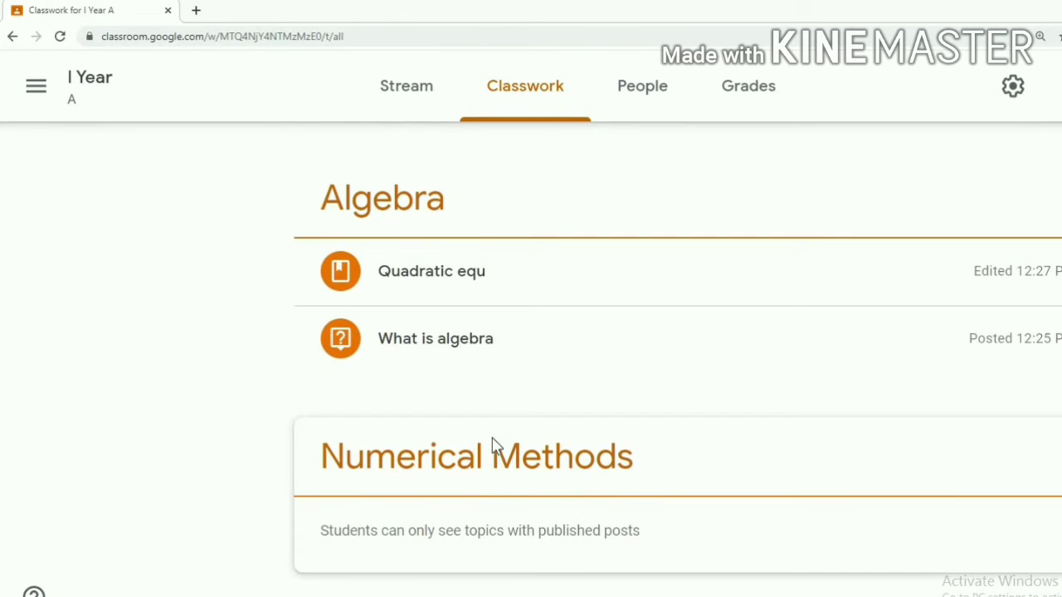
{"action": "scroll", "coordinate": [493, 450], "scroll_direction": "up", "scroll_amount": 5}
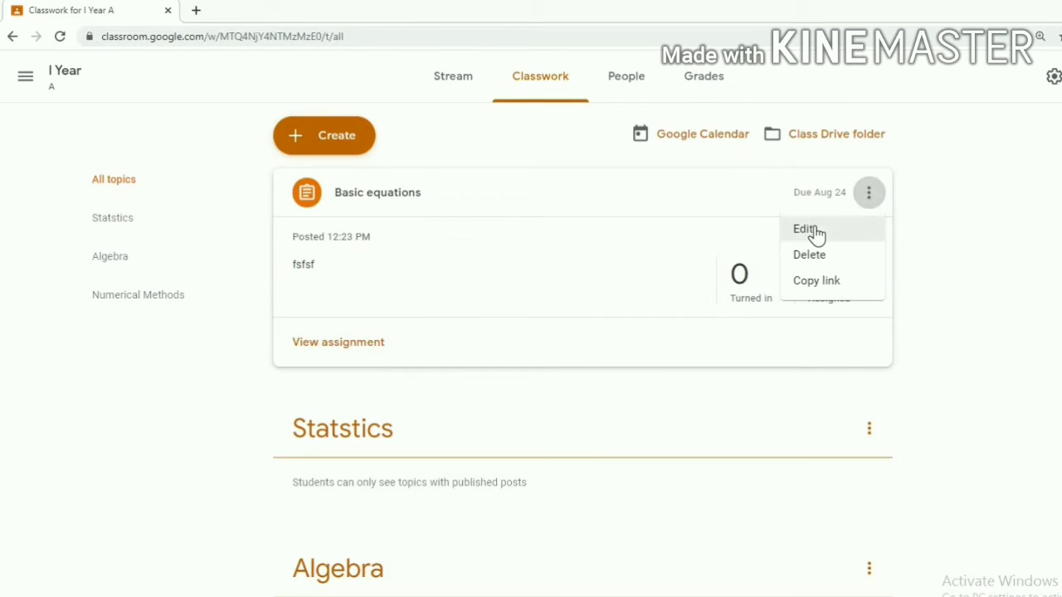
{"action": "left_click", "coordinate": [805, 230]}
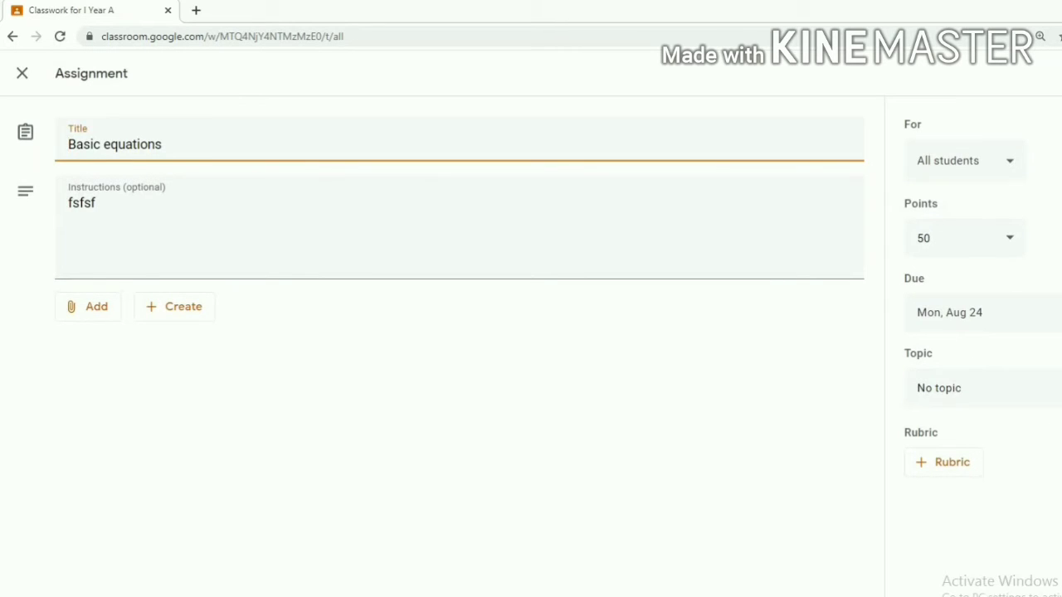
{"action": "left_click", "coordinate": [955, 388]}
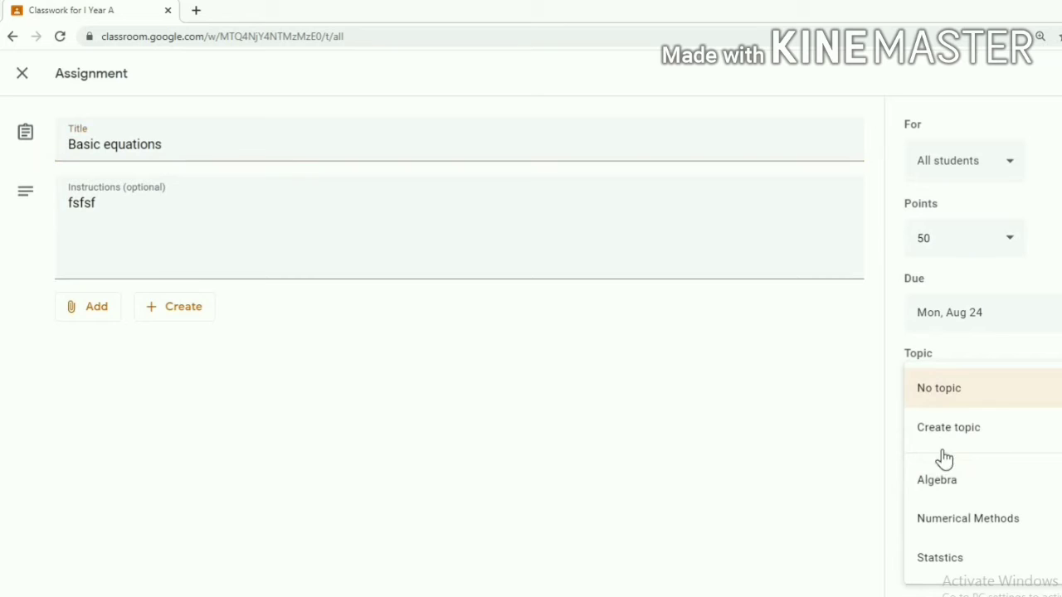
{"action": "left_click", "coordinate": [931, 523]}
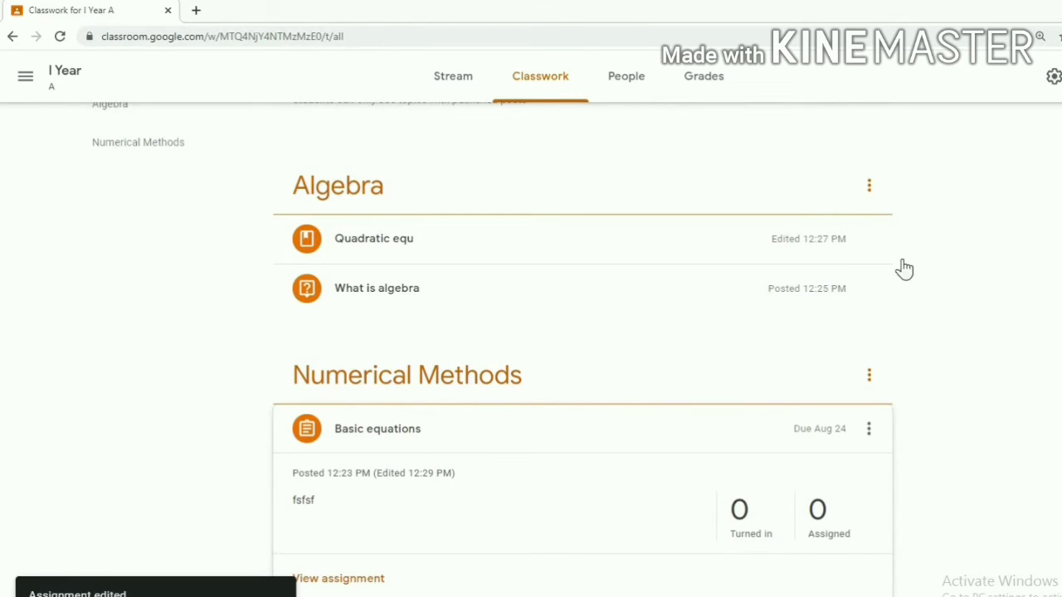
Check the kinds of classwork that can be created, including reusing a post, without choosing one
{"action": "scroll", "coordinate": [996, 254], "scroll_direction": "up", "scroll_amount": 2}
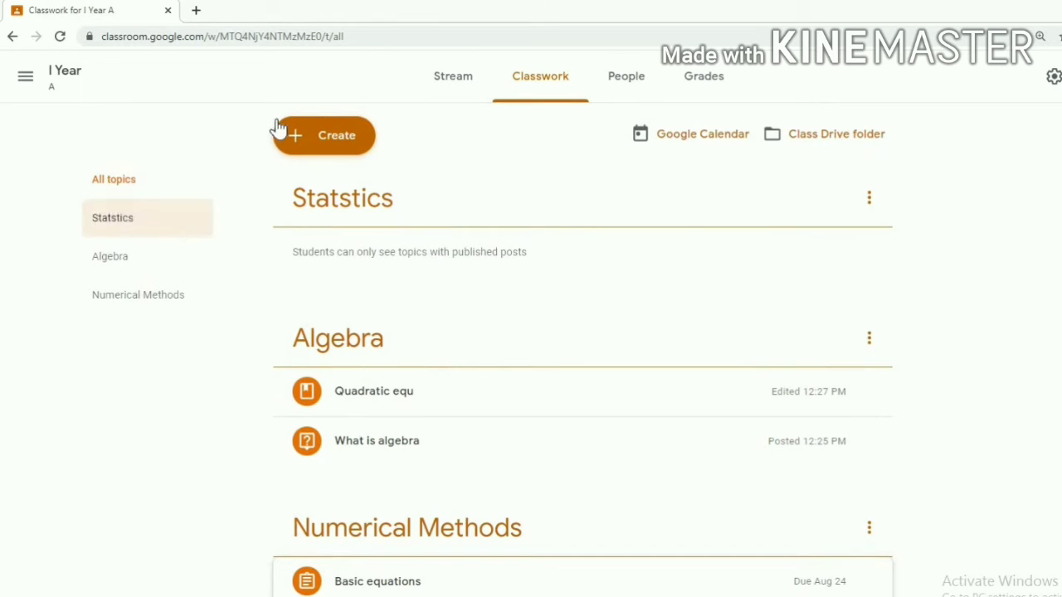
{"action": "left_click", "coordinate": [322, 148]}
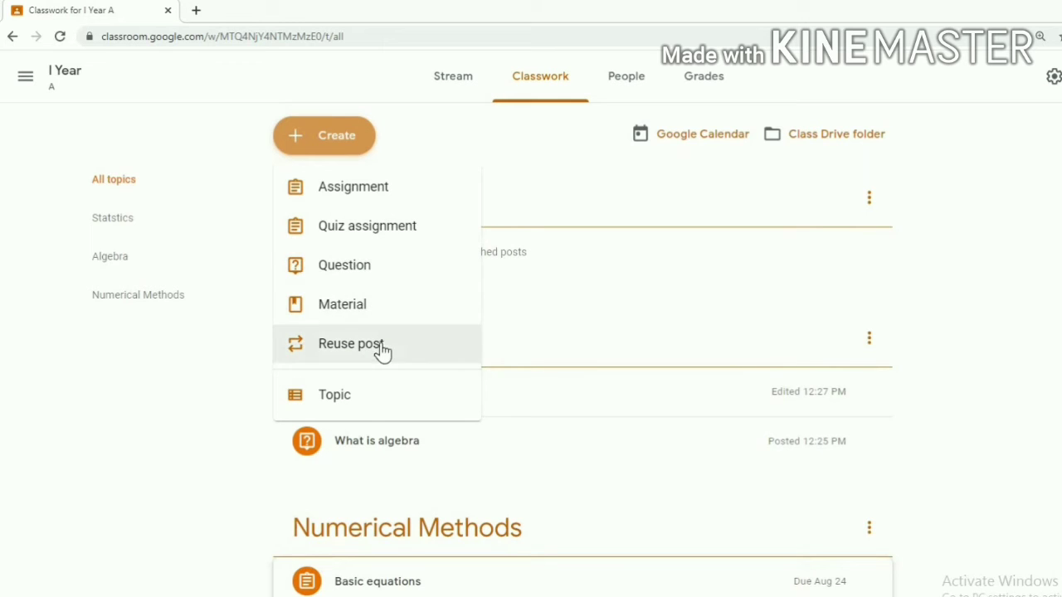
{"action": "left_click", "coordinate": [788, 272]}
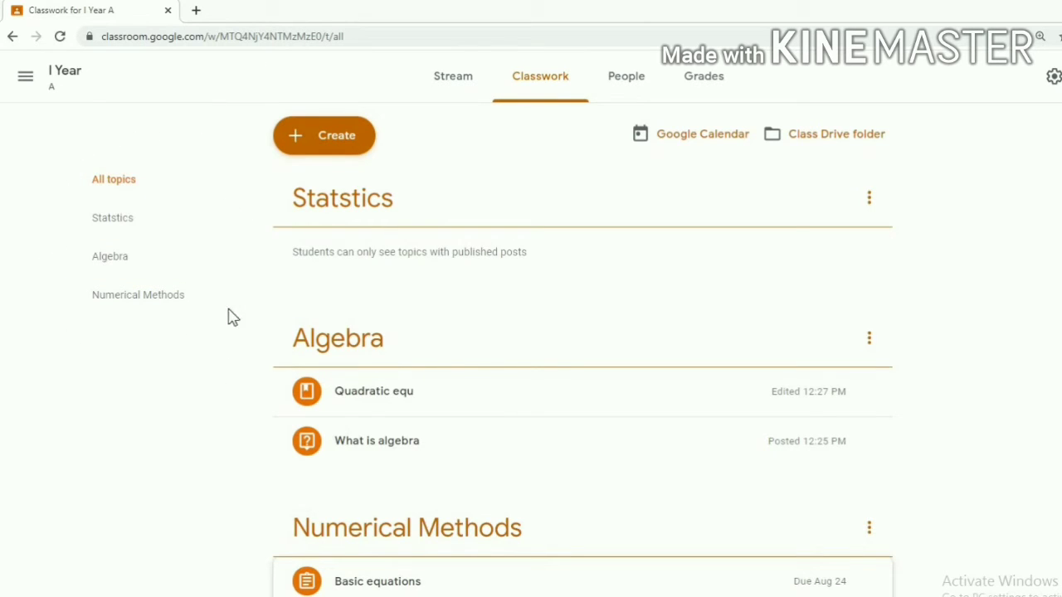
View the Statstics, Algebra and Numerical Methods topics one by one, return to all topics, and check the class Drive folder
{"action": "left_click", "coordinate": [131, 223]}
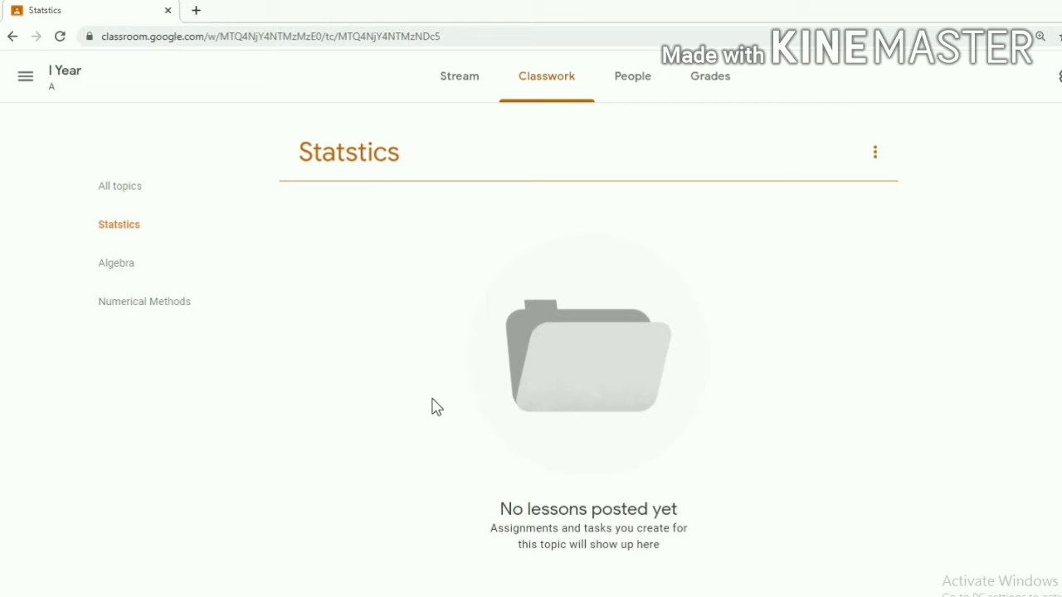
{"action": "left_click", "coordinate": [132, 267]}
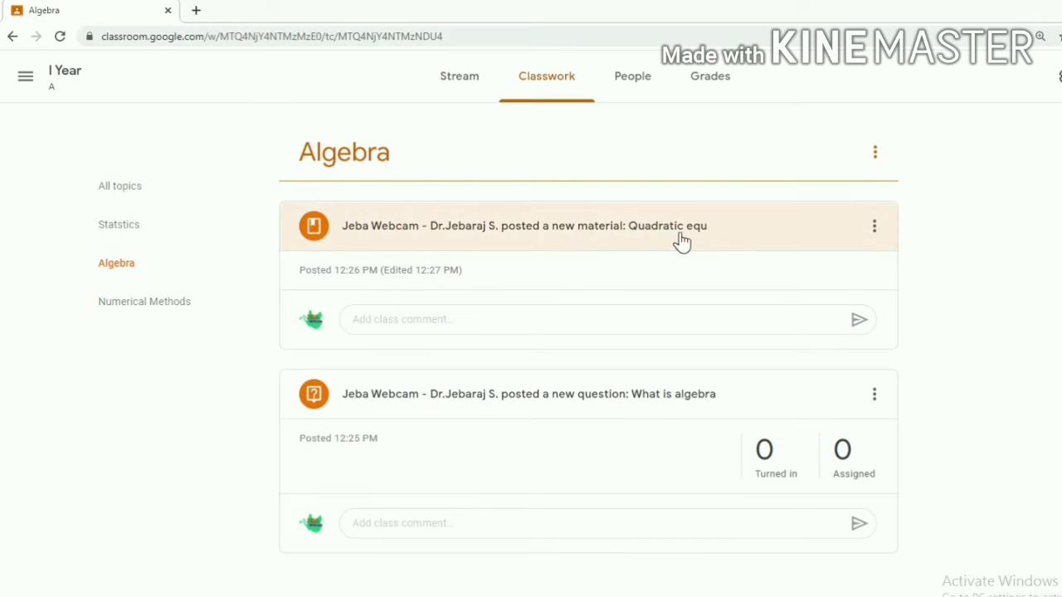
{"action": "left_click", "coordinate": [172, 305]}
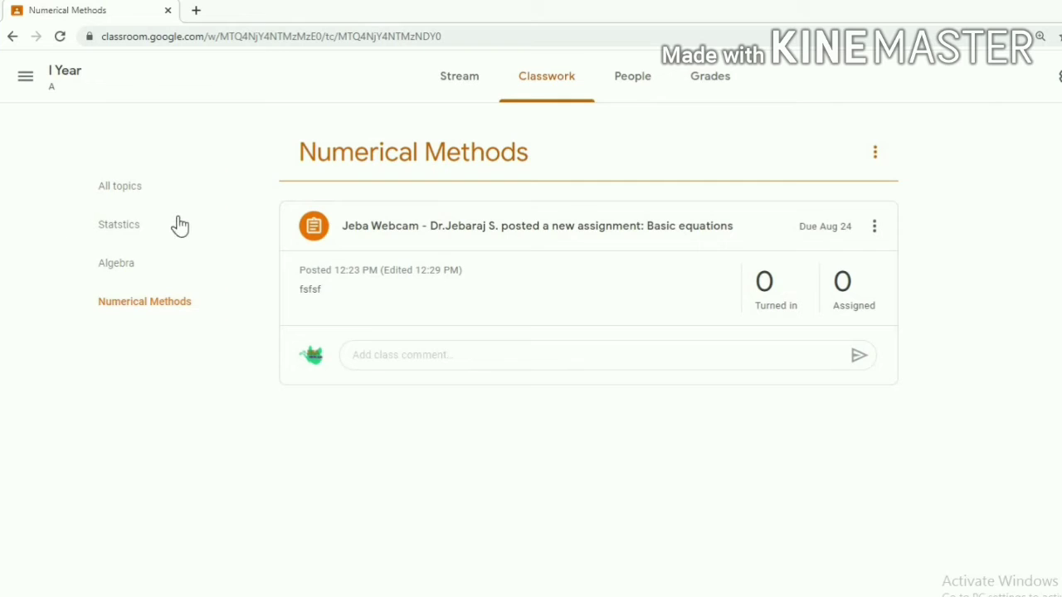
{"action": "left_click", "coordinate": [166, 186]}
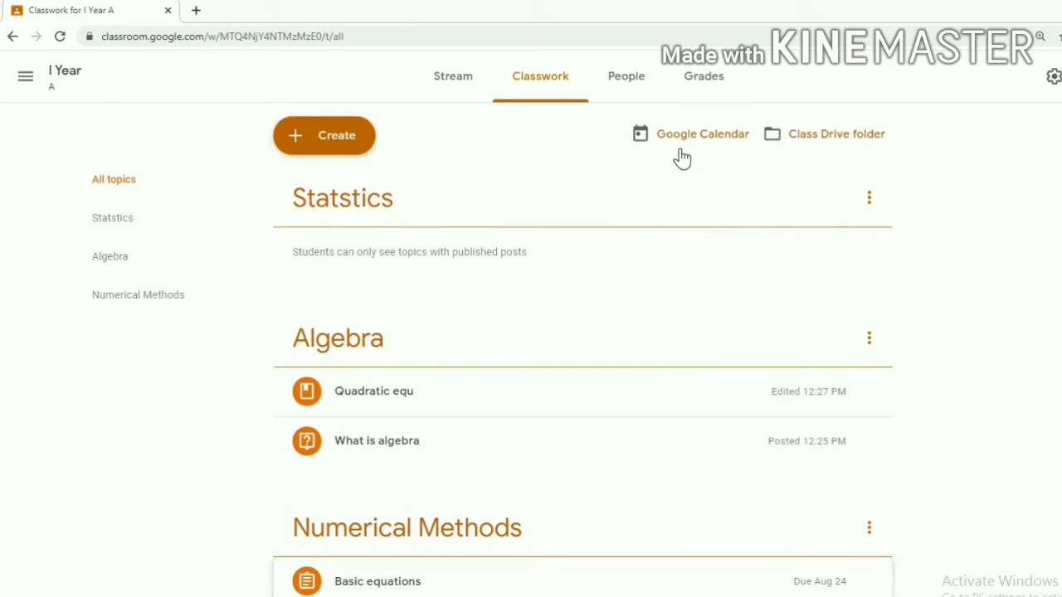
{"action": "left_click", "coordinate": [844, 145]}
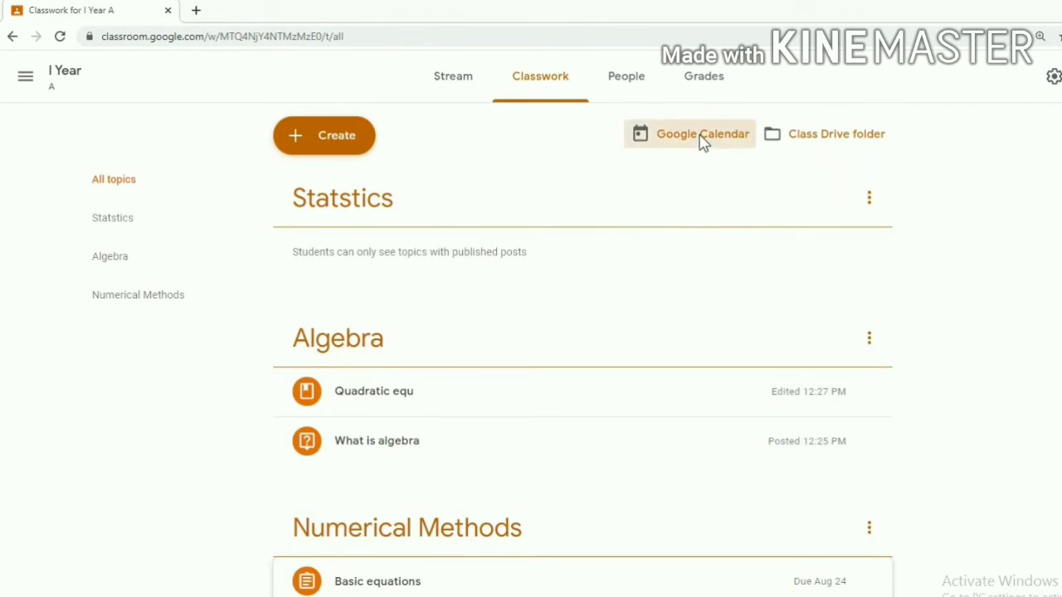
Open the class's Google Calendar, create an event titled Meeting for Friday, August 21, 11:00pm to 12:00am, and save it
{"action": "left_click", "coordinate": [702, 140]}
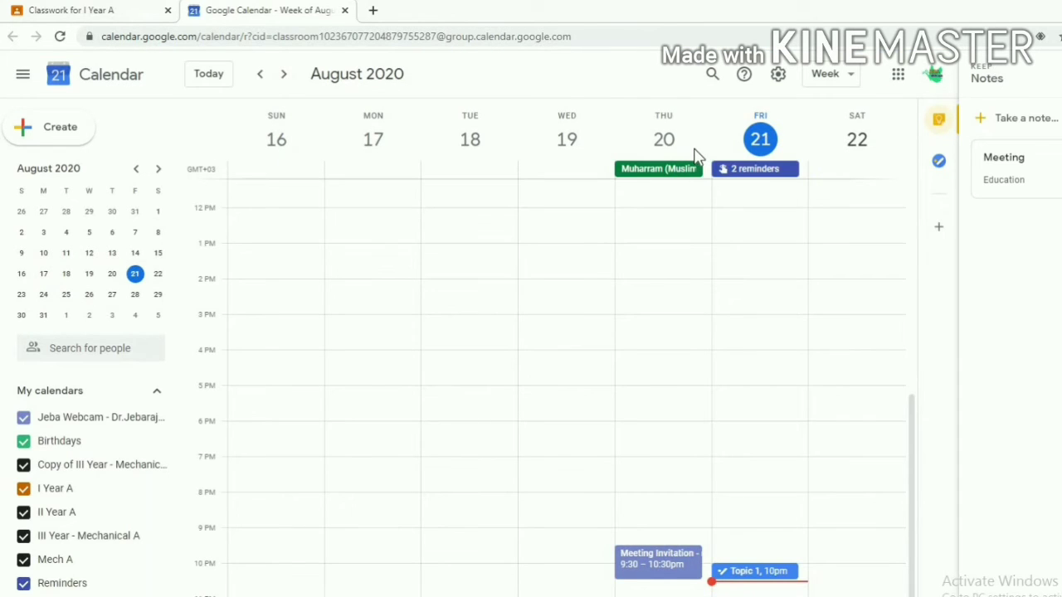
{"action": "left_click", "coordinate": [72, 135]}
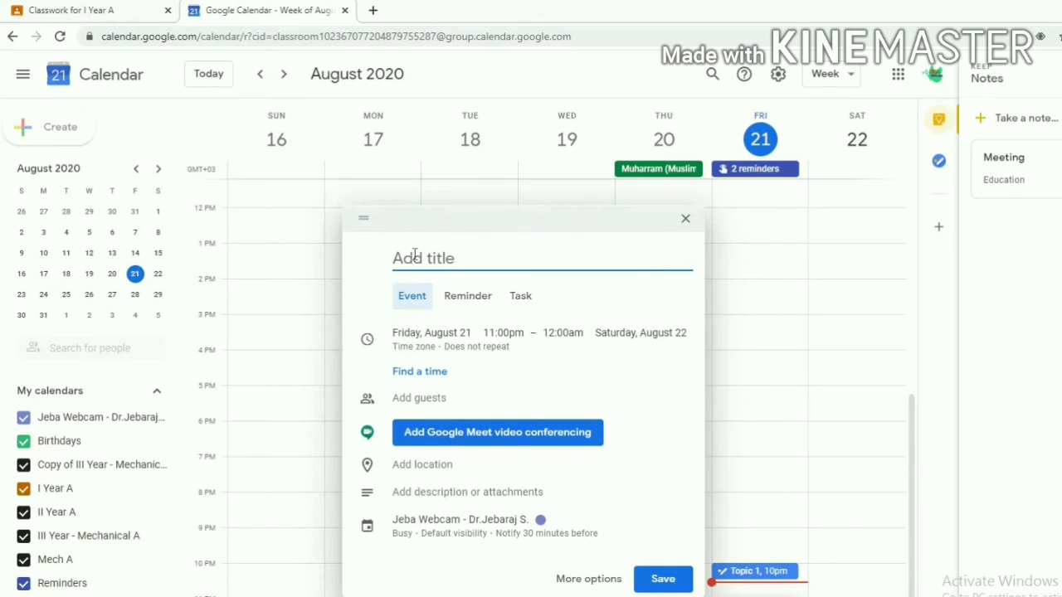
{"action": "type", "text": "Meeting"}
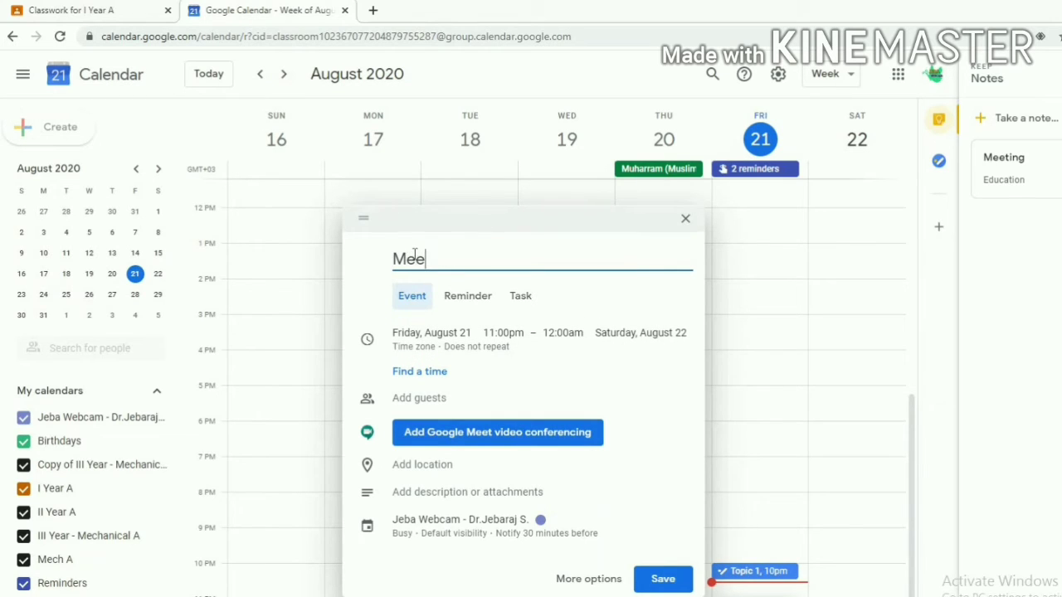
{"action": "left_click", "coordinate": [416, 307]}
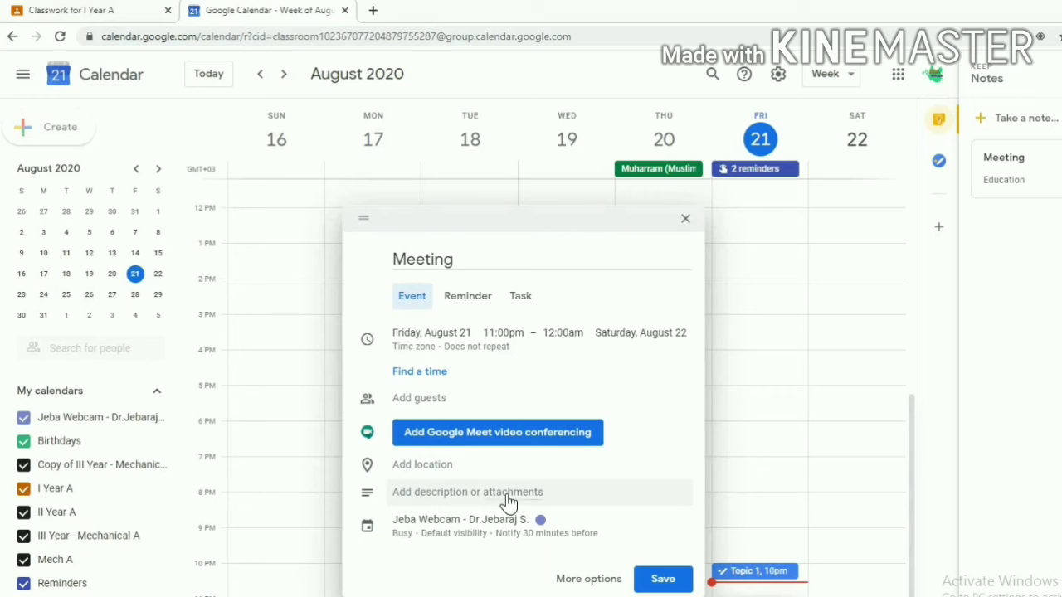
{"action": "left_click", "coordinate": [655, 581]}
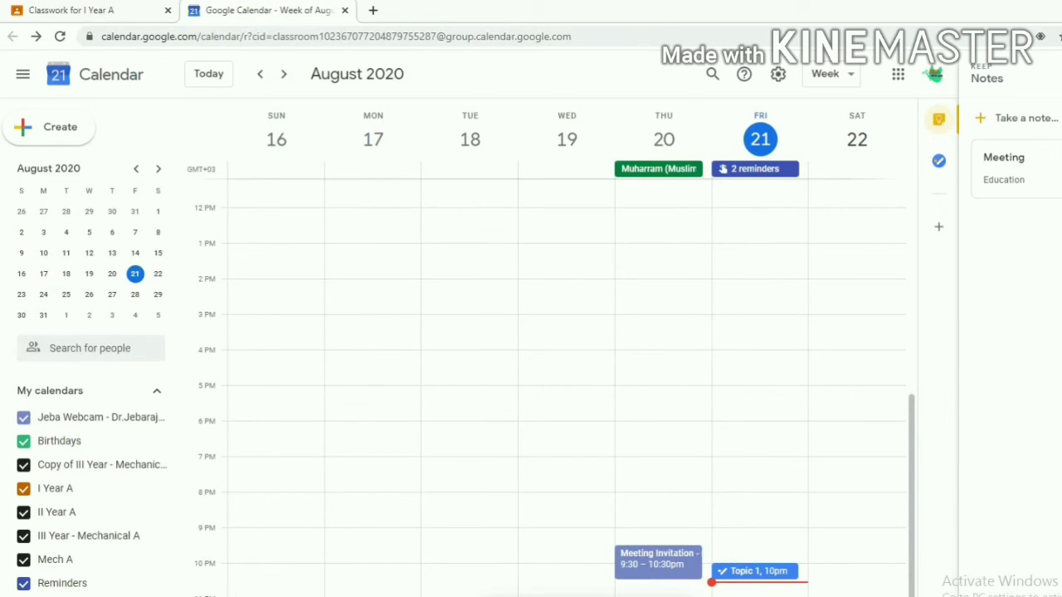
Create an untitled calendar reminder for Aug 21, 2020 at 11:00pm, repeating weekly on Friday, and save it
{"action": "left_click", "coordinate": [50, 140]}
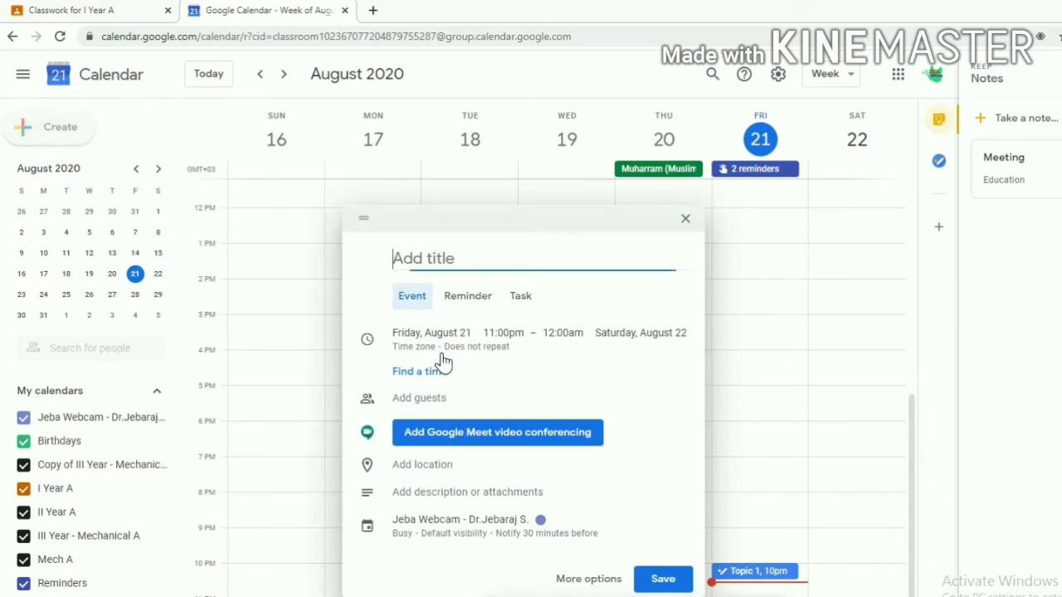
{"action": "left_click", "coordinate": [470, 302]}
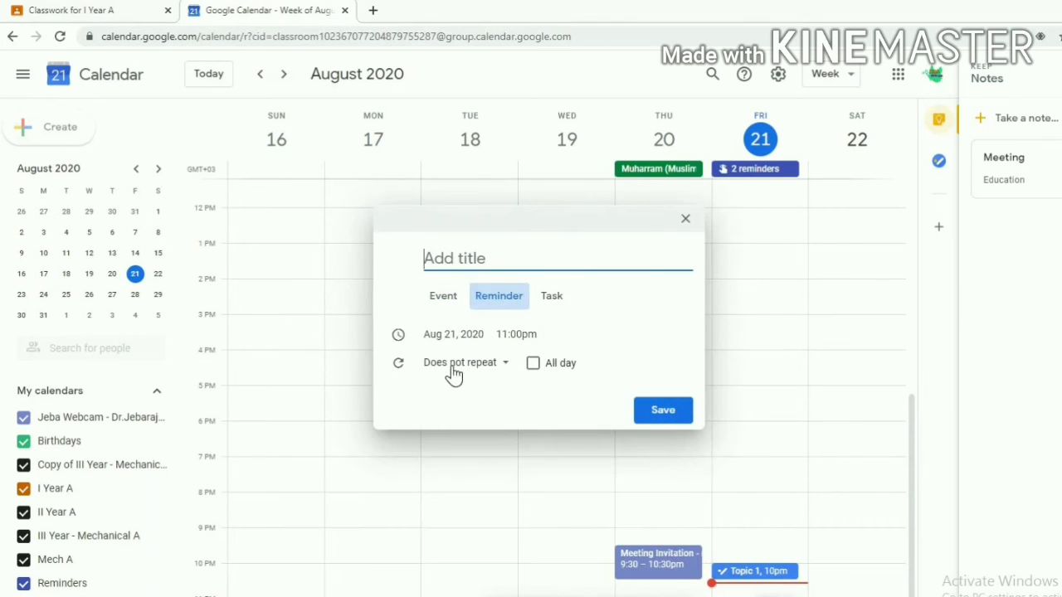
{"action": "left_click", "coordinate": [505, 371]}
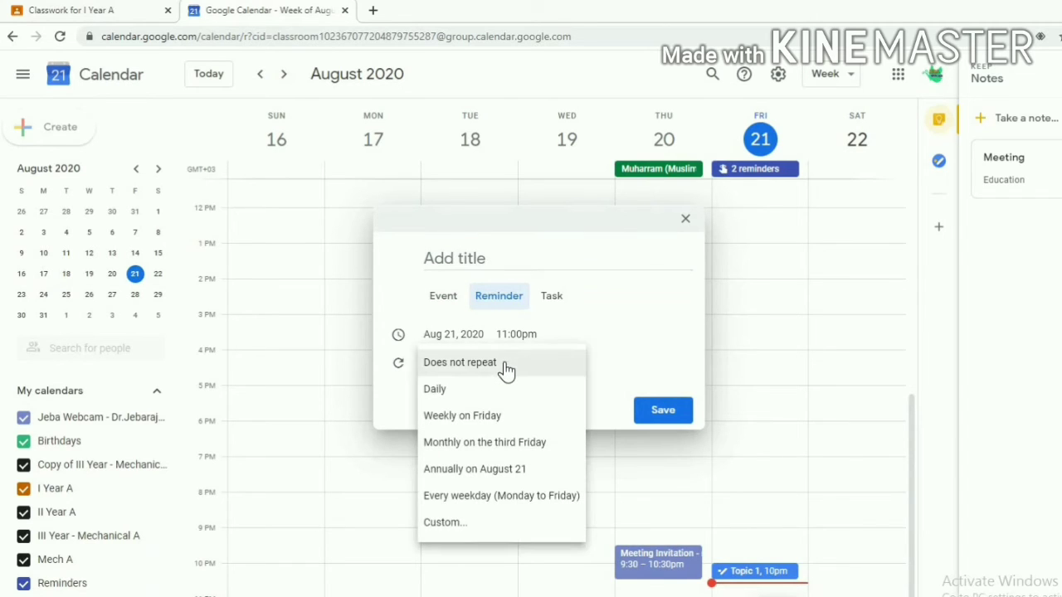
{"action": "left_click", "coordinate": [469, 419]}
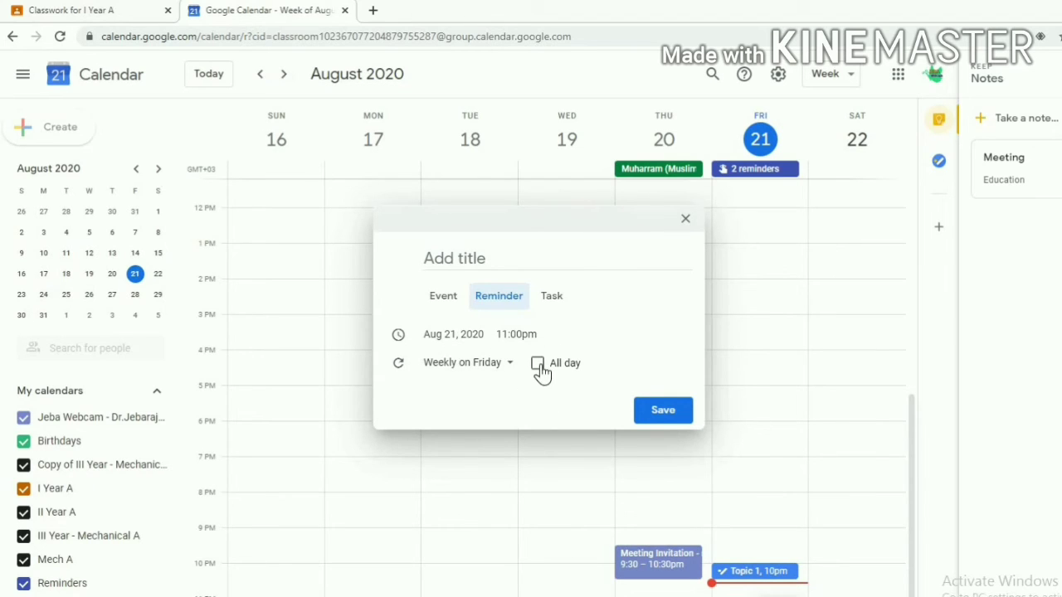
{"action": "left_click", "coordinate": [661, 416]}
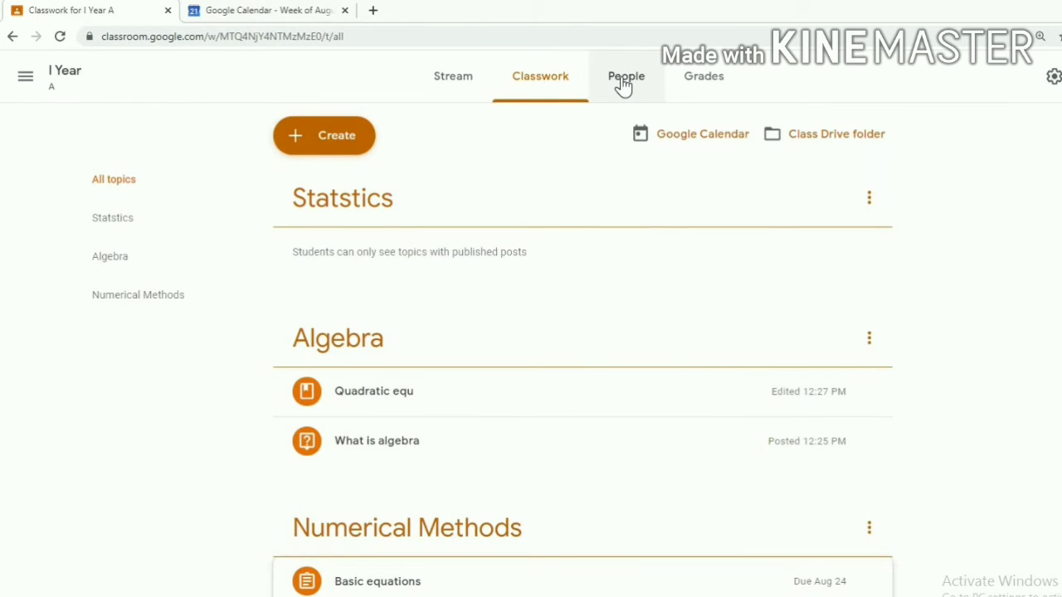
Invite another teacher to the I Year class by e-mail address, and open the invitation form for students
{"action": "left_click", "coordinate": [624, 83]}
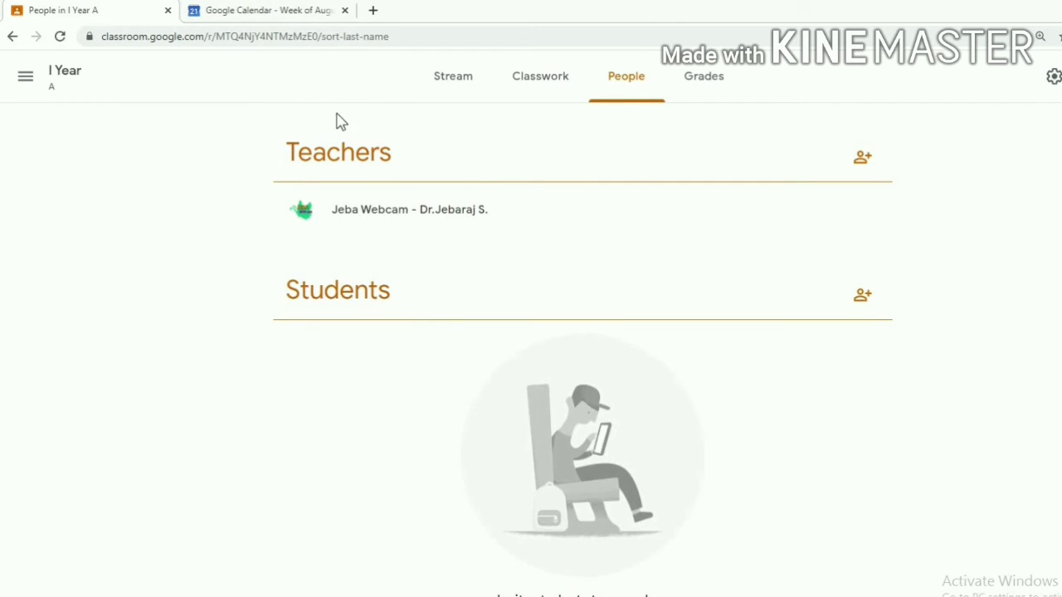
{"action": "left_click", "coordinate": [860, 166]}
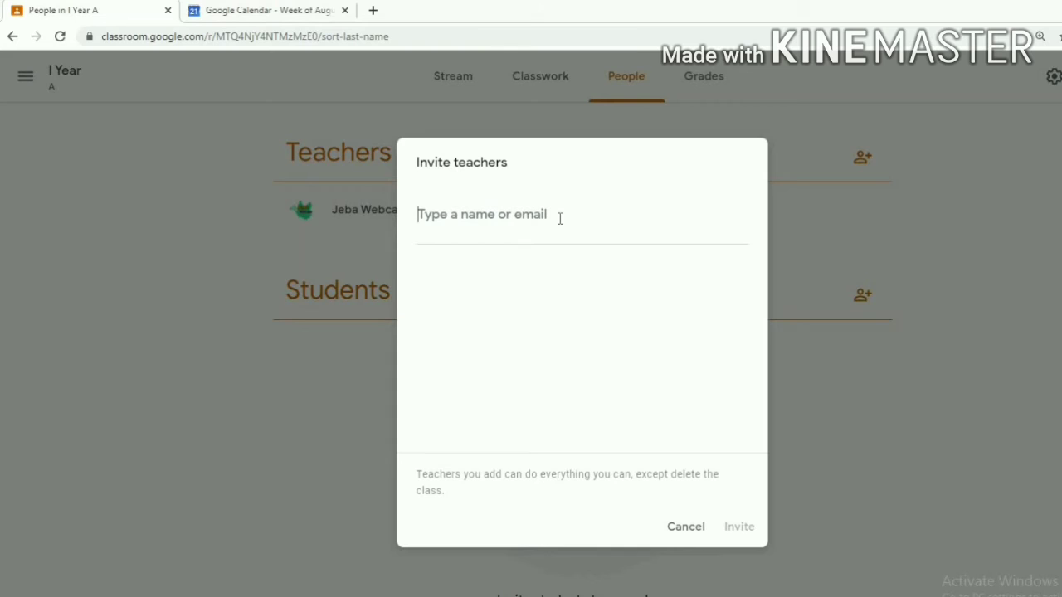
{"action": "left_click", "coordinate": [531, 300]}
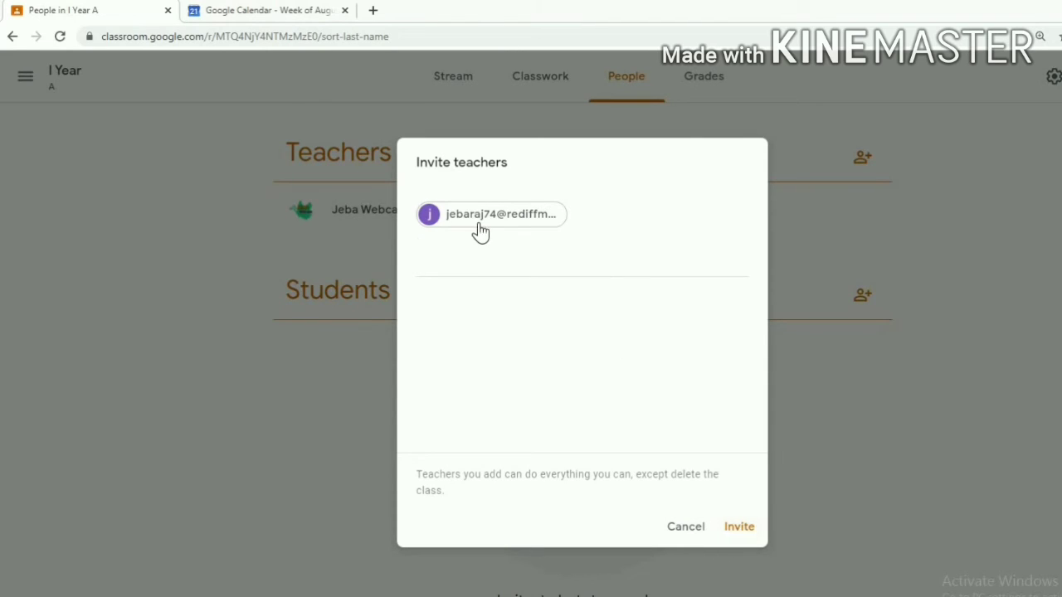
{"action": "left_click", "coordinate": [733, 531]}
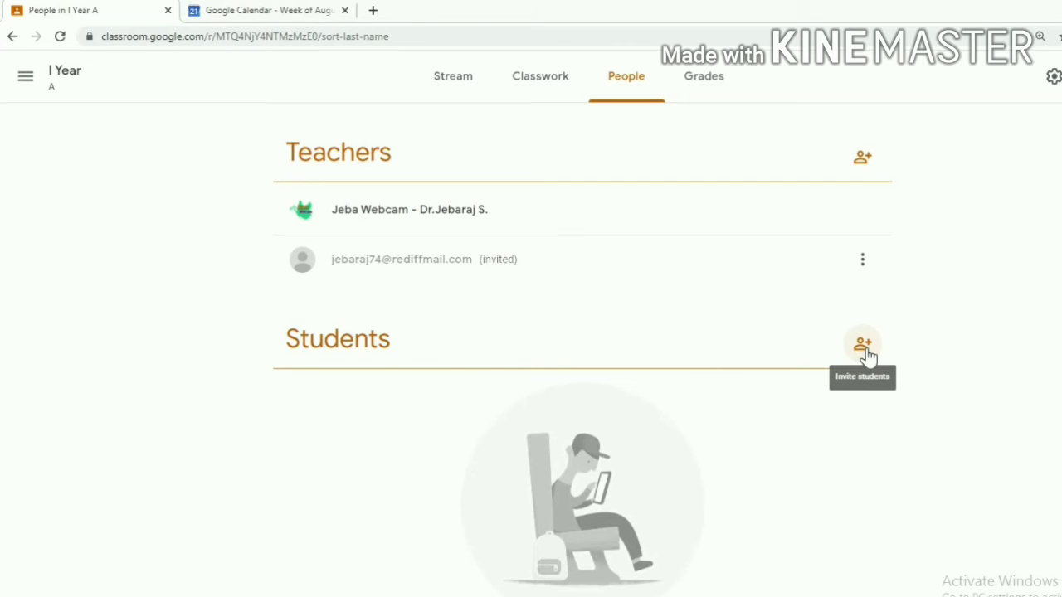
{"action": "left_click", "coordinate": [864, 345]}
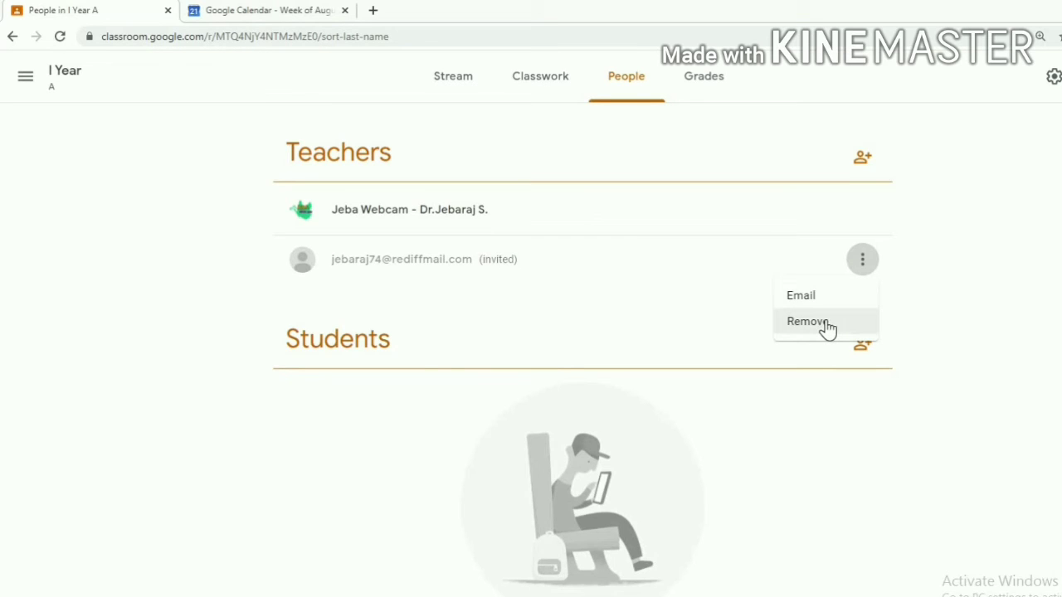
Remove the invited teacher from the class's Teachers list and confirm the removal
{"action": "left_click", "coordinate": [864, 267]}
{"action": "left_click", "coordinate": [864, 267]}
{"action": "left_click", "coordinate": [827, 330]}
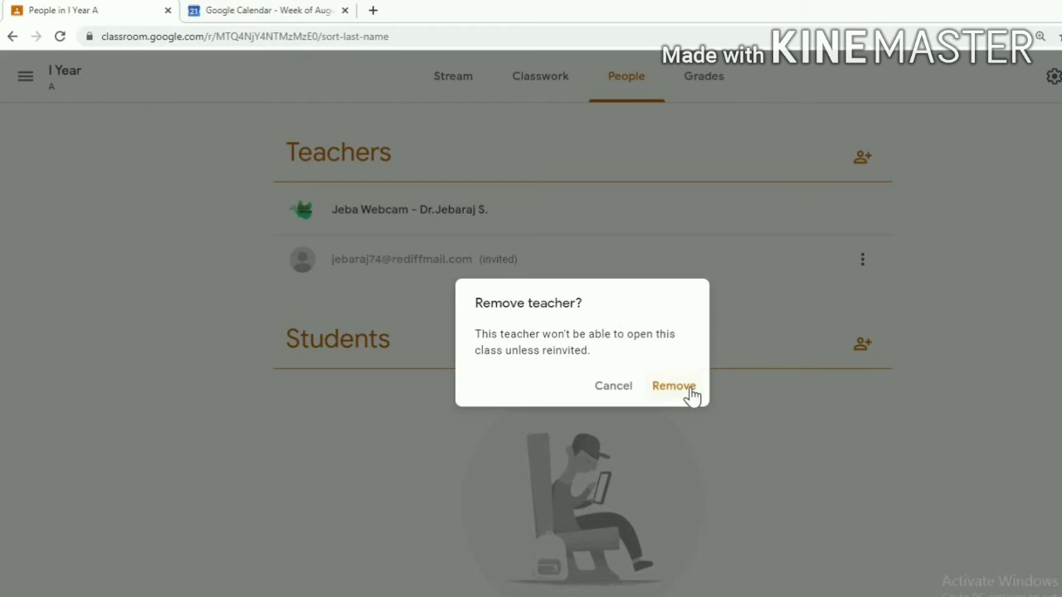
{"action": "left_click", "coordinate": [688, 388]}
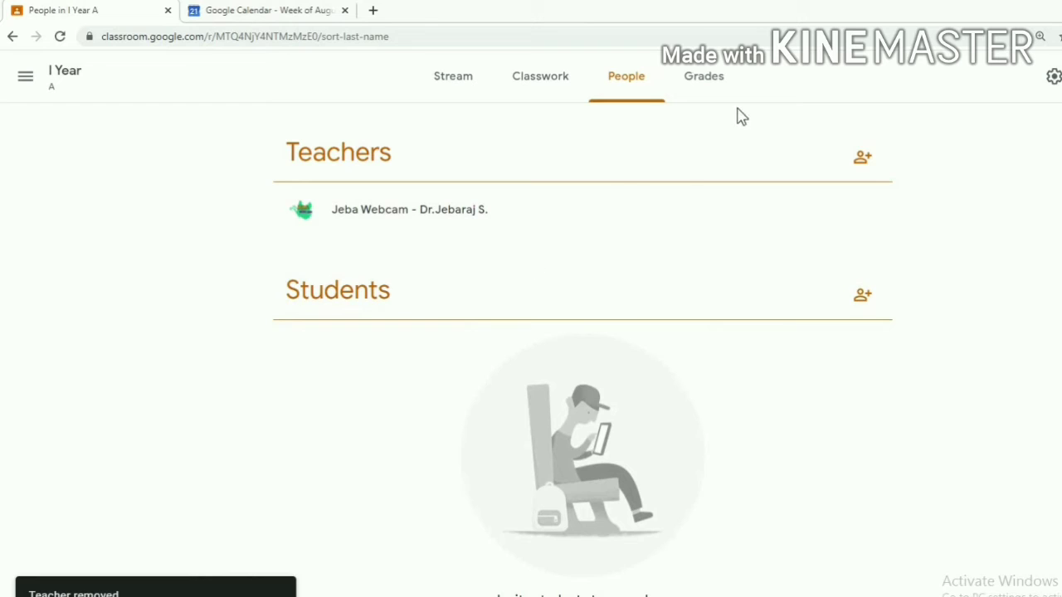
Check the Grades page past its grading introduction, and review the class details and invite codes in the class settings
{"action": "left_click", "coordinate": [714, 98]}
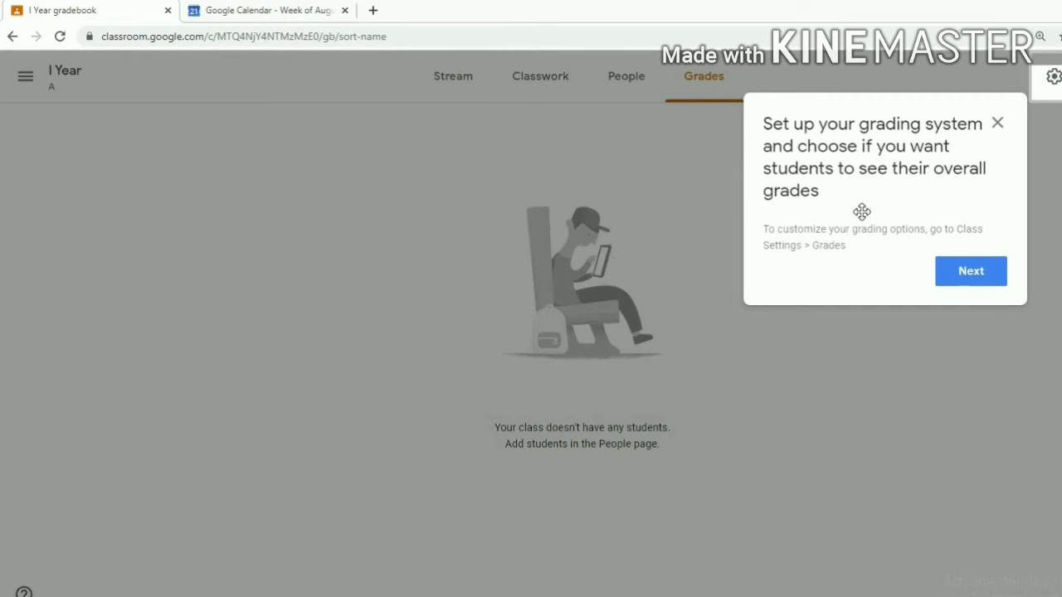
{"action": "left_click", "coordinate": [959, 278]}
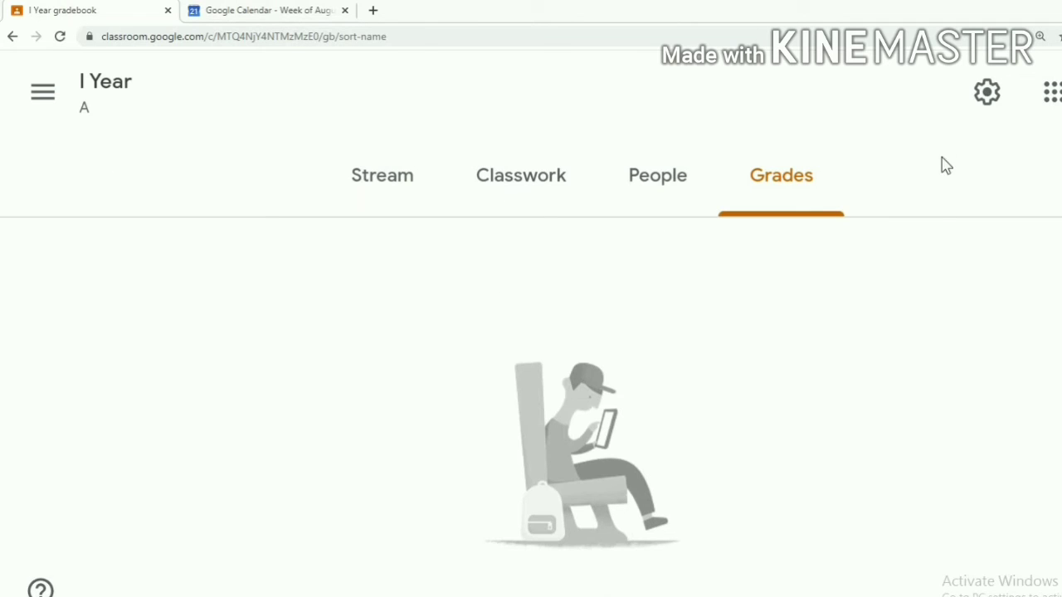
{"action": "left_click", "coordinate": [986, 101]}
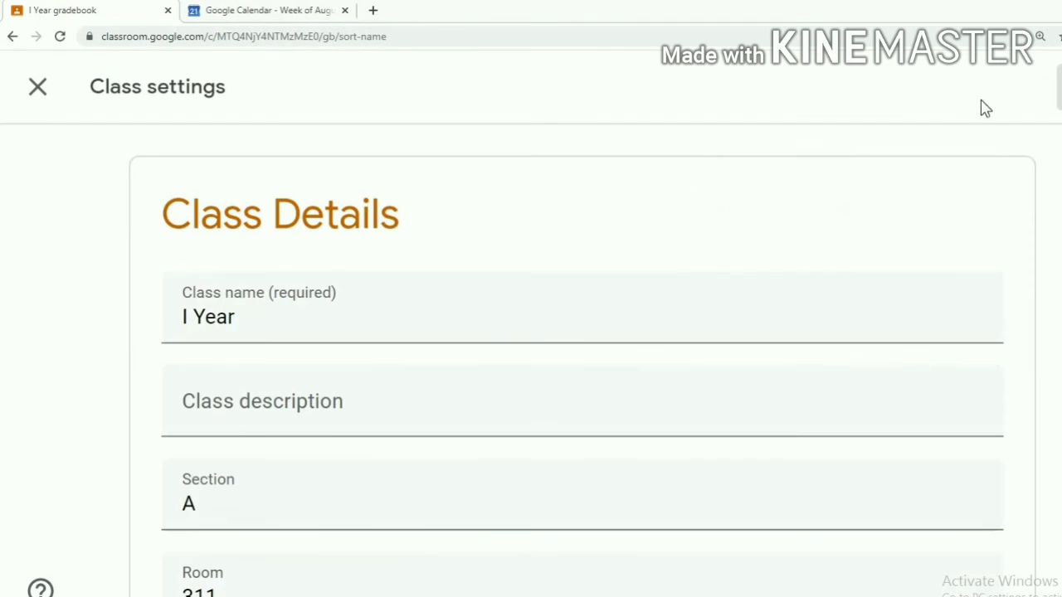
{"action": "scroll", "coordinate": [493, 329], "scroll_direction": "down", "scroll_amount": 3}
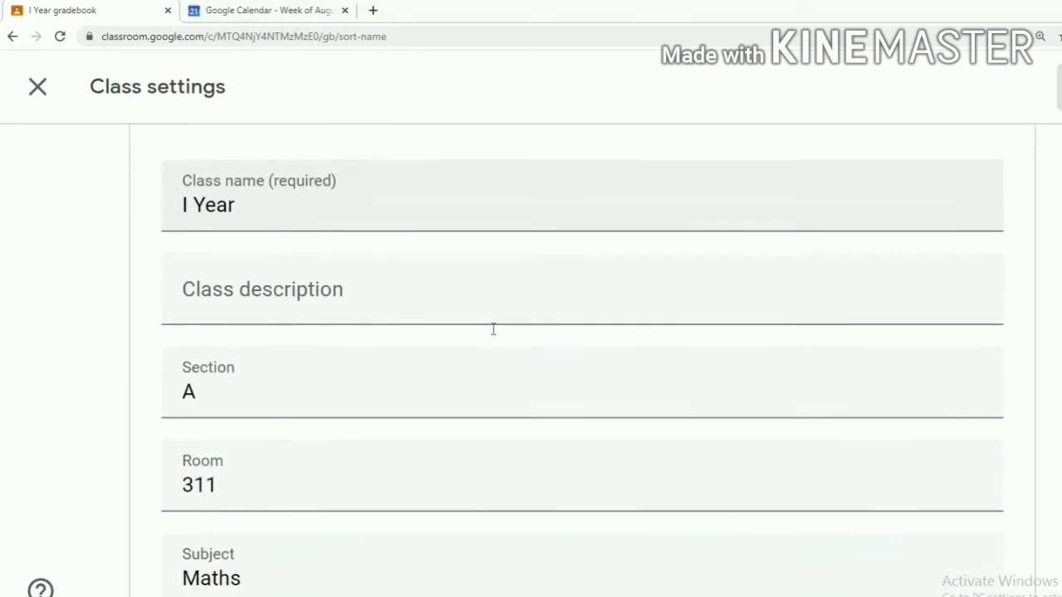
{"action": "scroll", "coordinate": [275, 273], "scroll_direction": "up", "scroll_amount": 3}
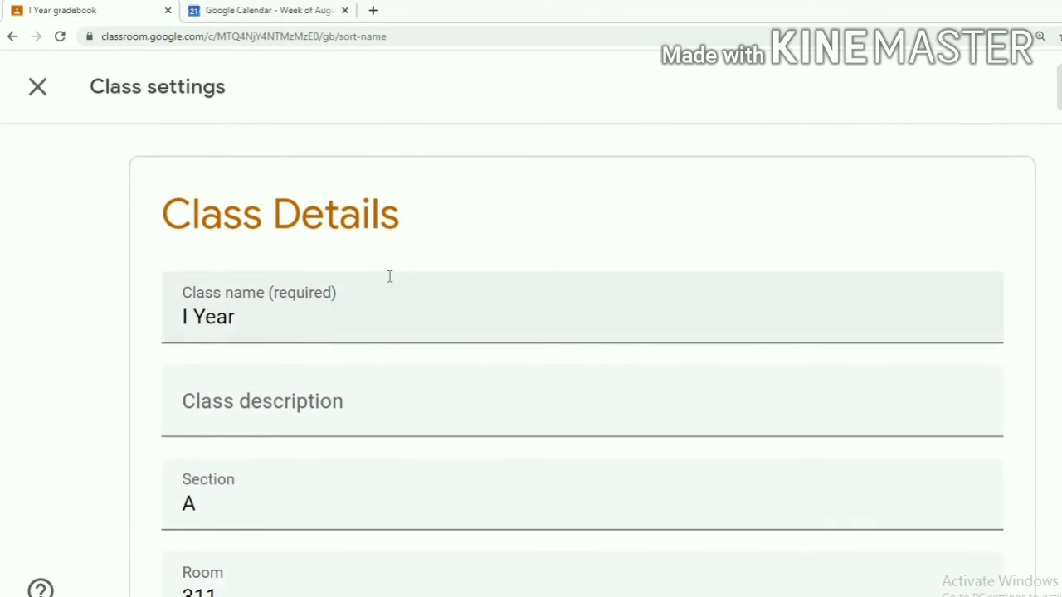
{"action": "scroll", "coordinate": [310, 327], "scroll_direction": "down", "scroll_amount": 4}
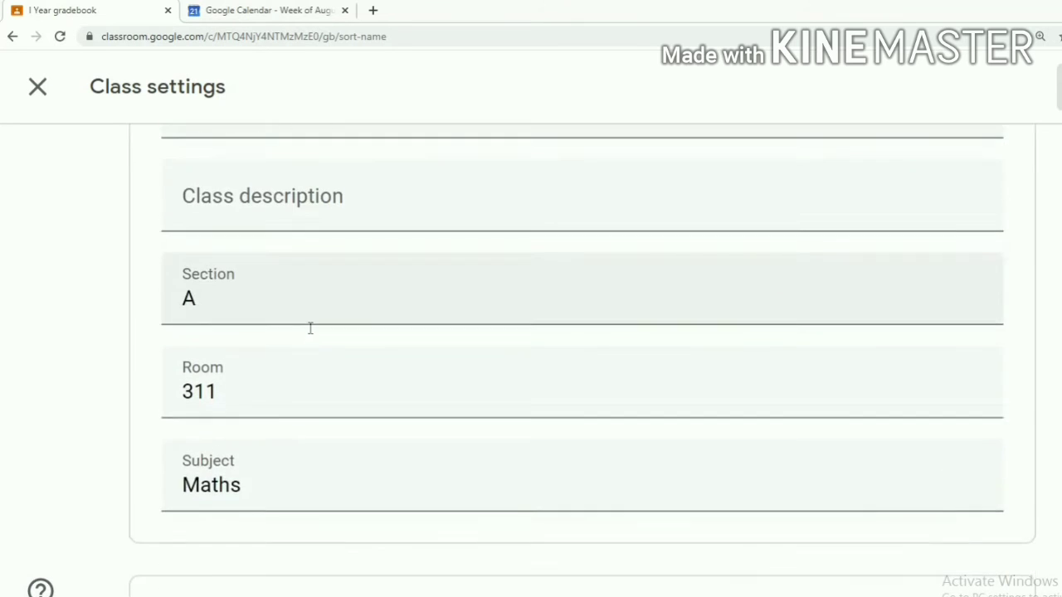
{"action": "scroll", "coordinate": [340, 303], "scroll_direction": "down", "scroll_amount": 1}
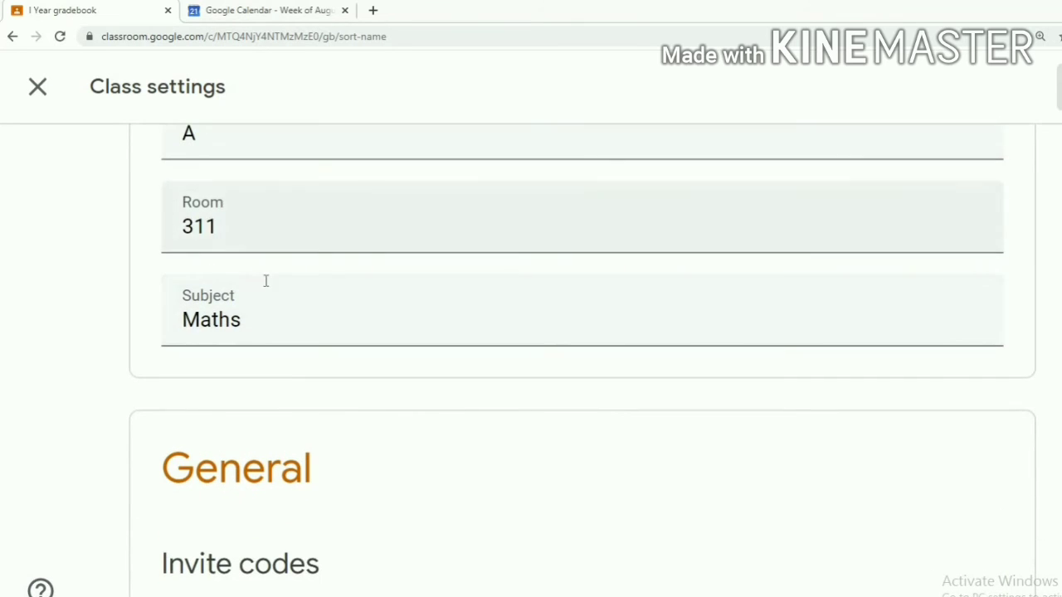
{"action": "scroll", "coordinate": [265, 325], "scroll_direction": "down", "scroll_amount": 4}
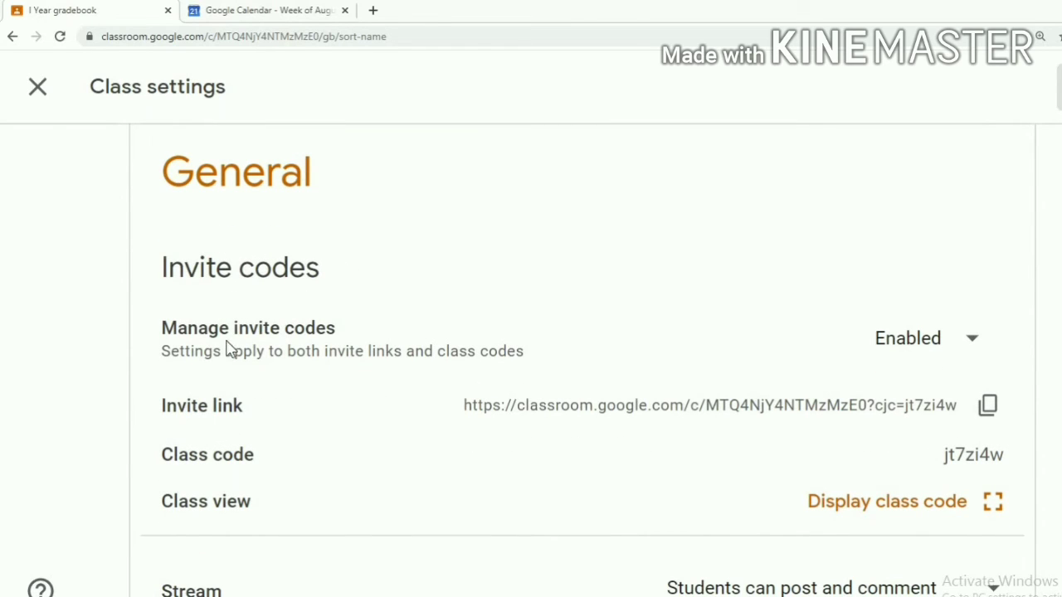
Check the options for managing invite codes, and copy the invite link from the enlarged class code display
{"action": "left_click", "coordinate": [969, 351]}
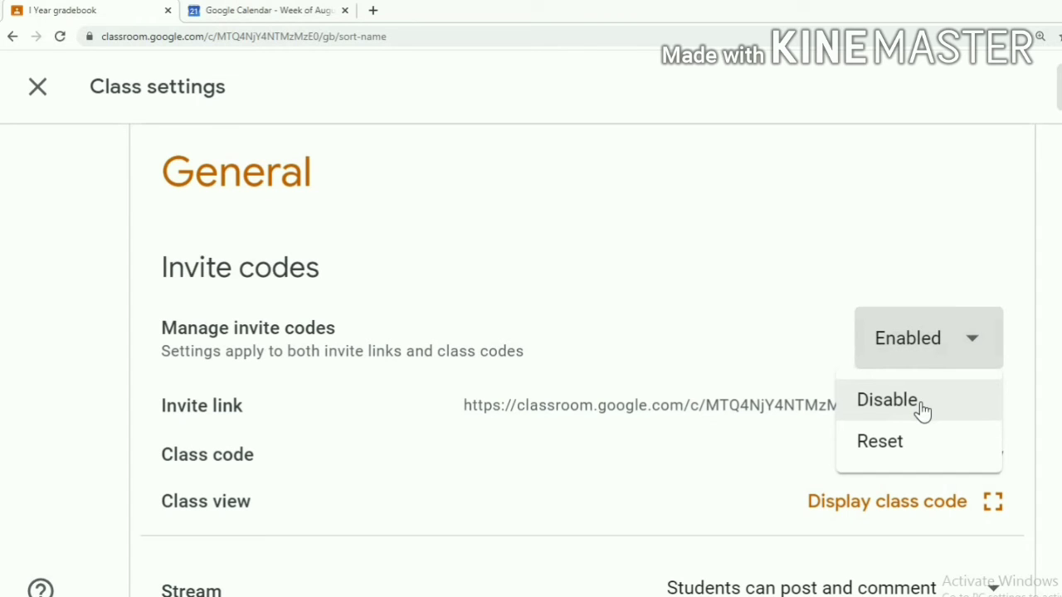
{"action": "left_click", "coordinate": [827, 359]}
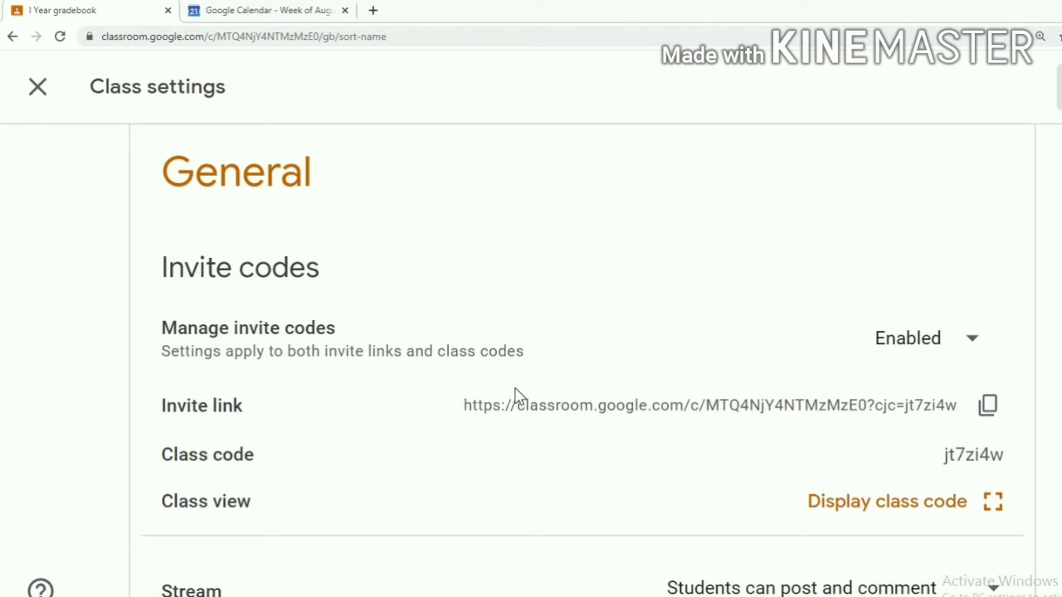
{"action": "left_click", "coordinate": [992, 505]}
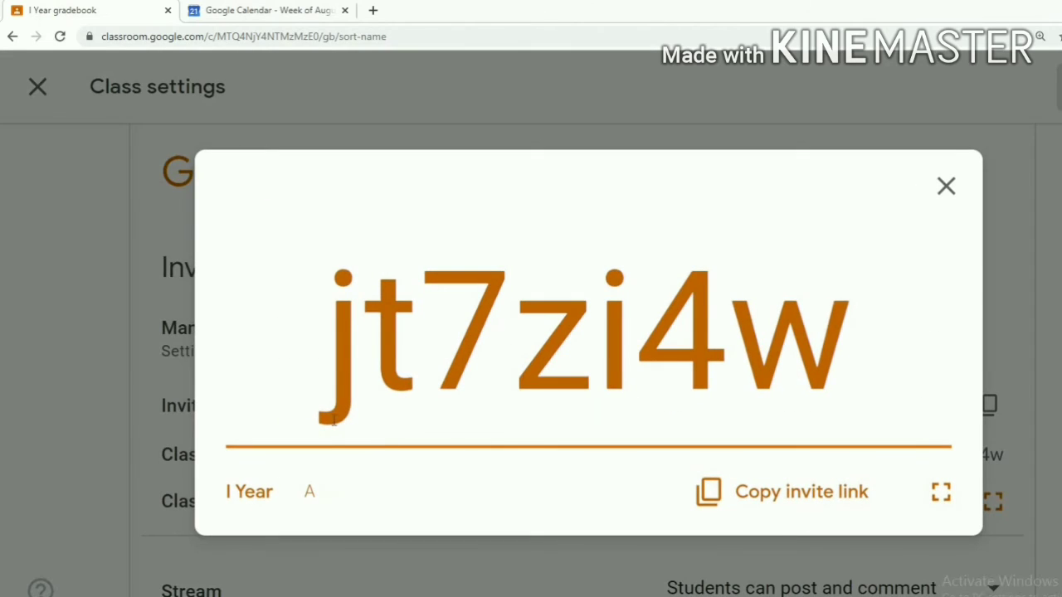
{"action": "left_click", "coordinate": [820, 501]}
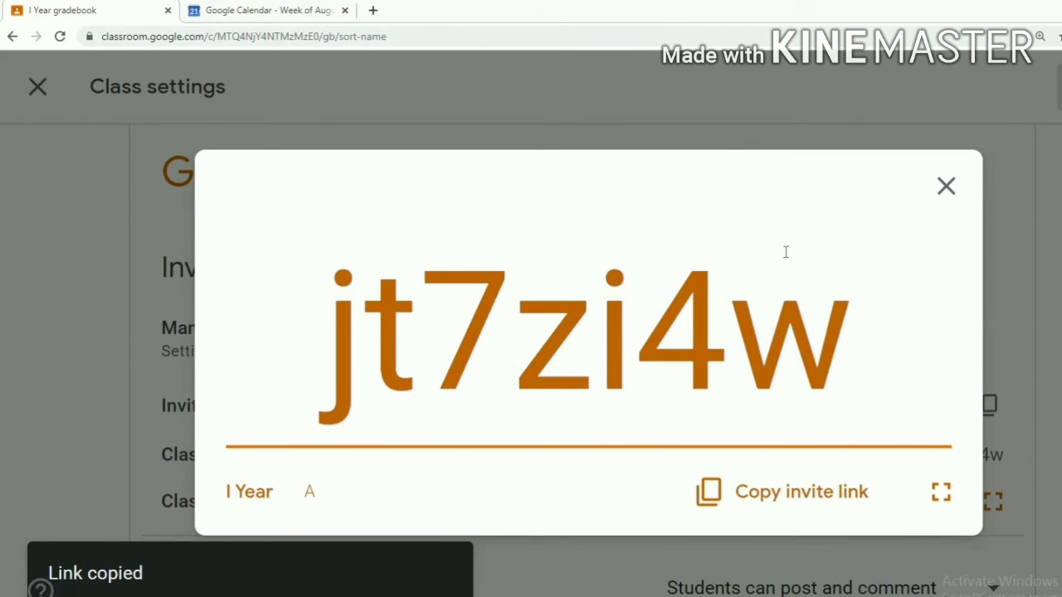
{"action": "left_click", "coordinate": [947, 188]}
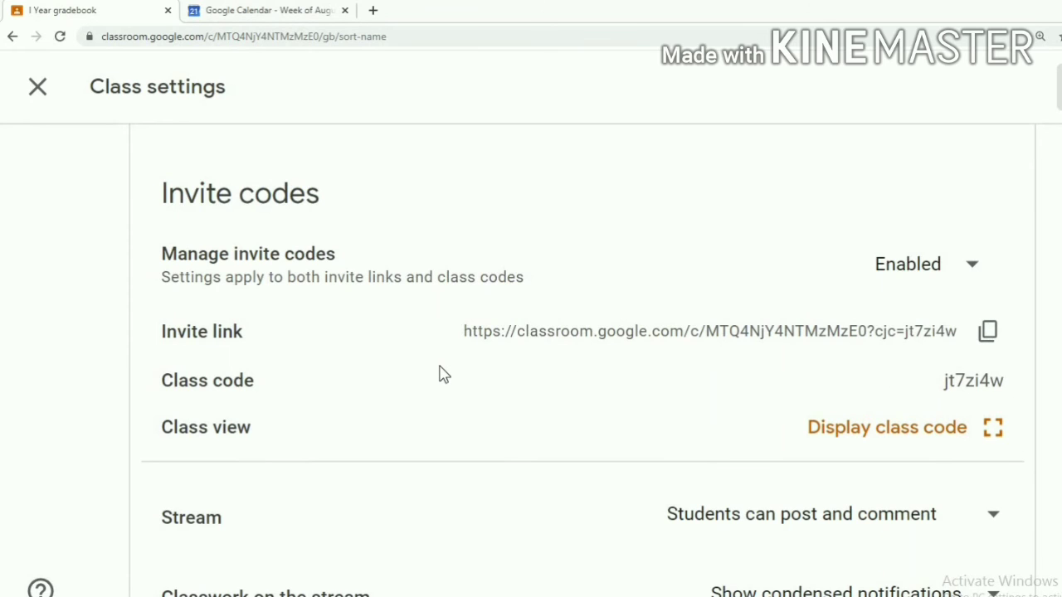
Examine the choices for Stream posting permissions and for Classwork on the stream without changing either setting
{"action": "scroll", "coordinate": [442, 376], "scroll_direction": "down", "scroll_amount": 3}
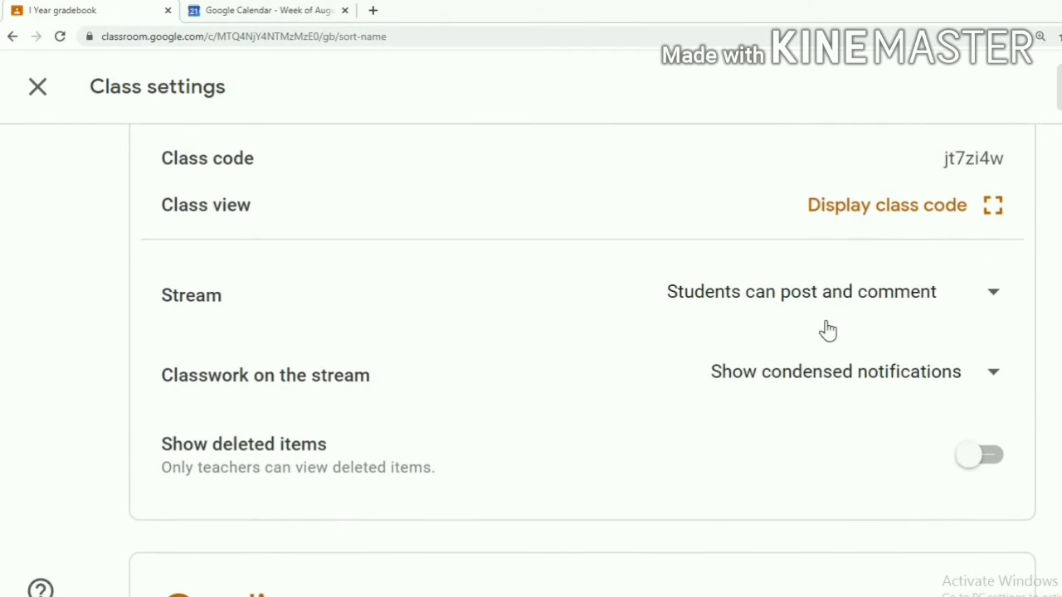
{"action": "left_click", "coordinate": [994, 303]}
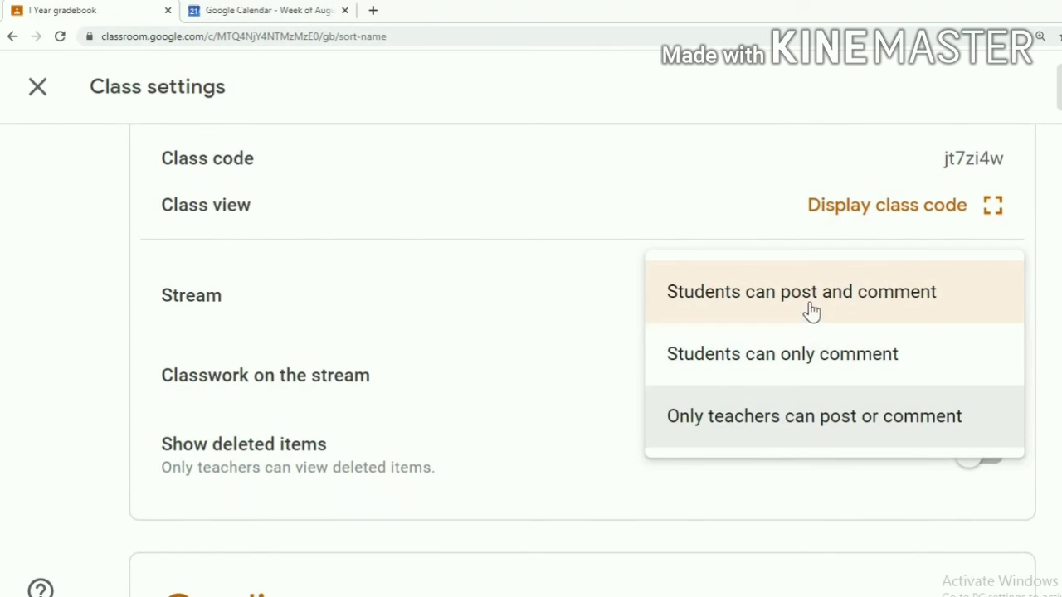
{"action": "key", "text": "Escape"}
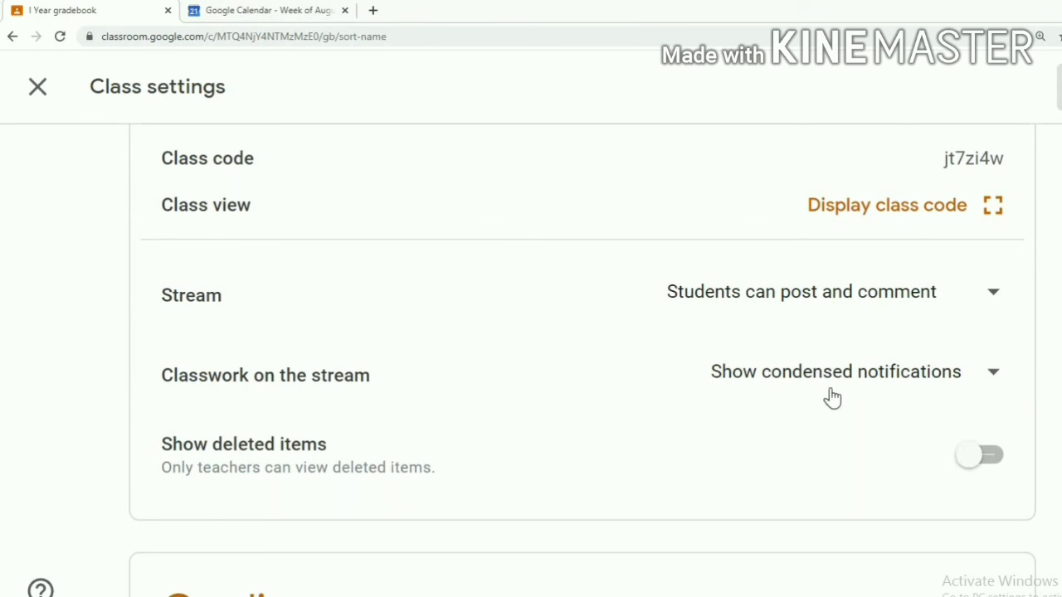
{"action": "left_click", "coordinate": [992, 381]}
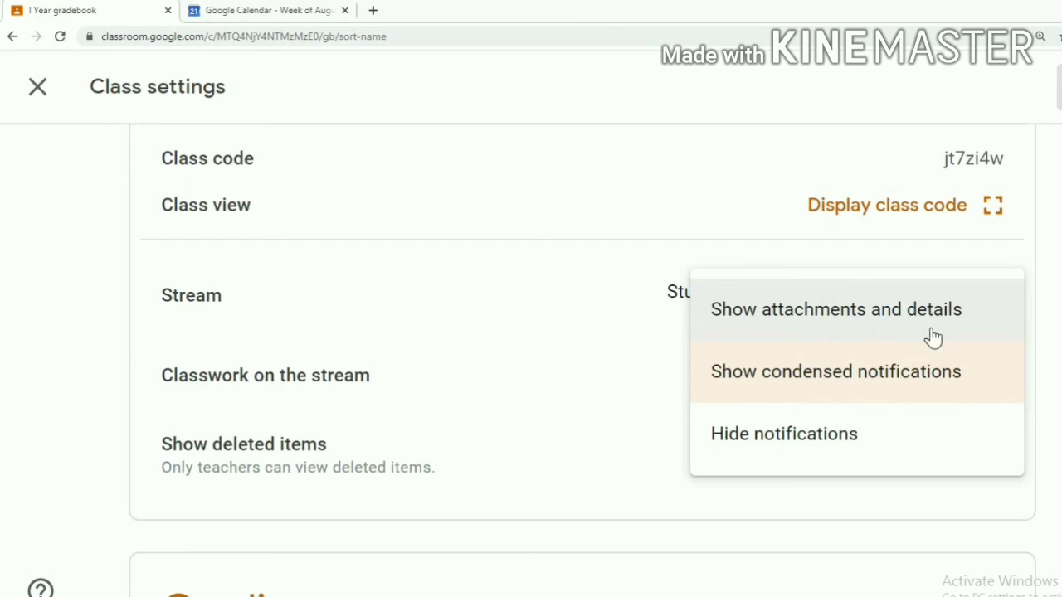
{"action": "left_click", "coordinate": [604, 391]}
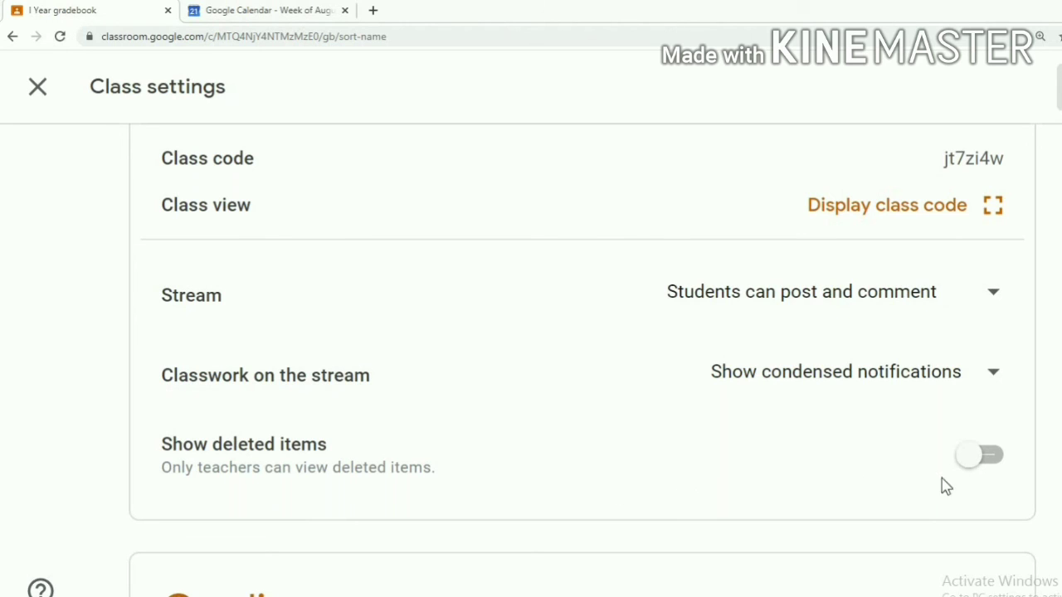
Turn on showing deleted items for the class and save the class settings
{"action": "left_click", "coordinate": [1001, 462]}
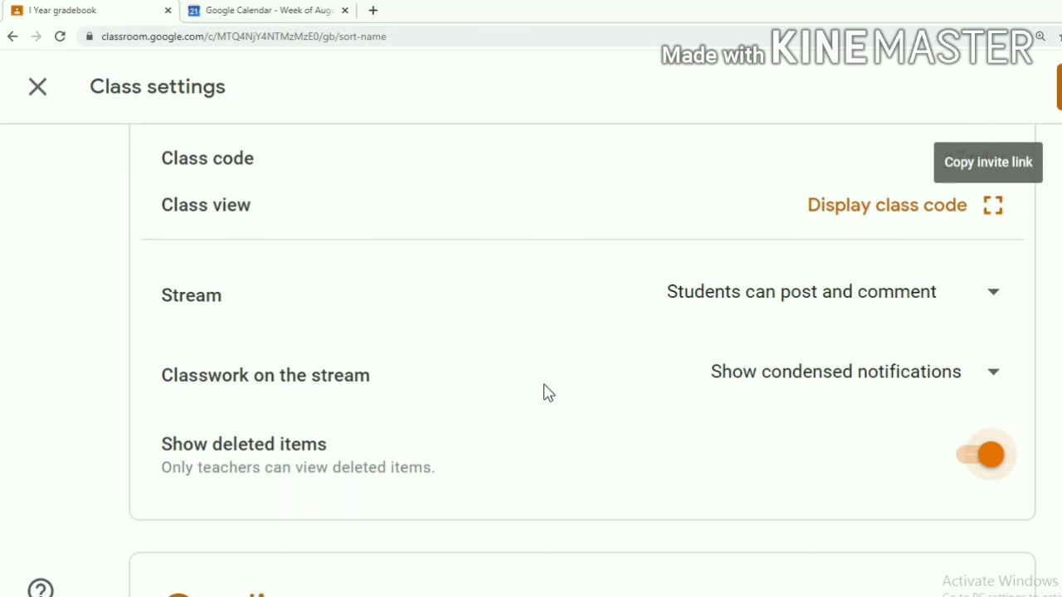
{"action": "key", "text": "ctrl+plus"}
{"action": "key", "text": "ctrl+plus"}
{"action": "key", "text": "ctrl+plus"}
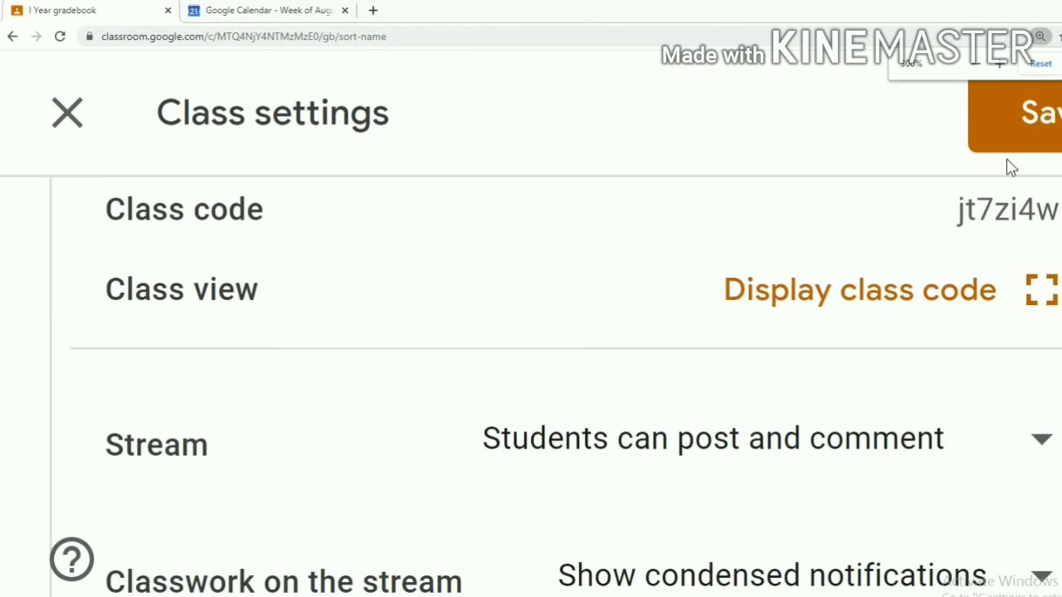
{"action": "left_click", "coordinate": [1029, 130]}
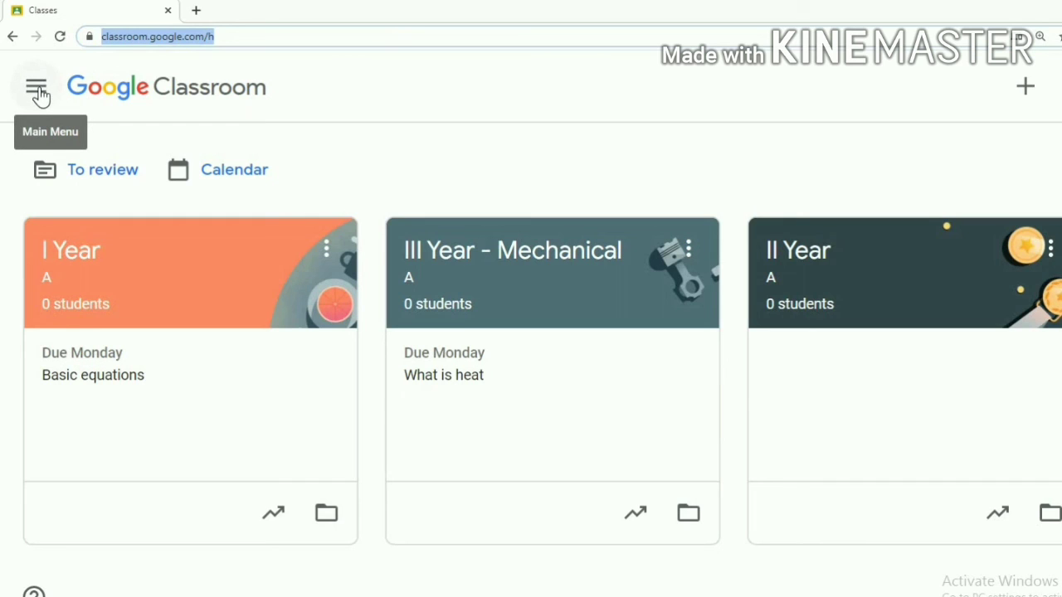
Look through the main navigation entries for classes, calendar, work to review, archived classes and settings, and return to the Classes overview
{"action": "left_click", "coordinate": [37, 92]}
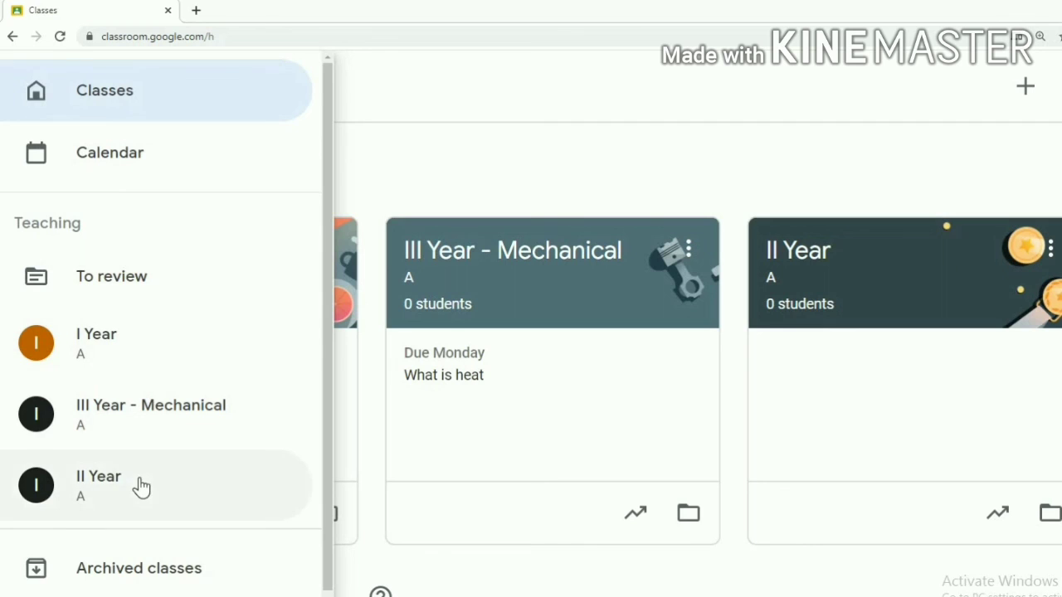
{"action": "scroll", "coordinate": [136, 531], "scroll_direction": "down", "scroll_amount": 1}
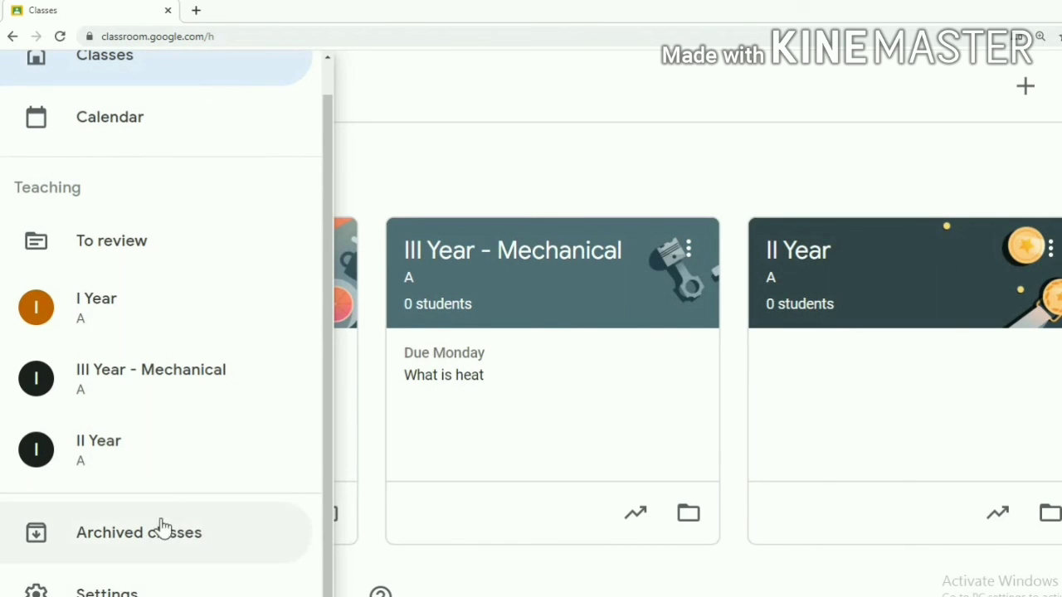
{"action": "key", "text": "ctrl+minus"}
{"action": "key", "text": "ctrl+minus"}
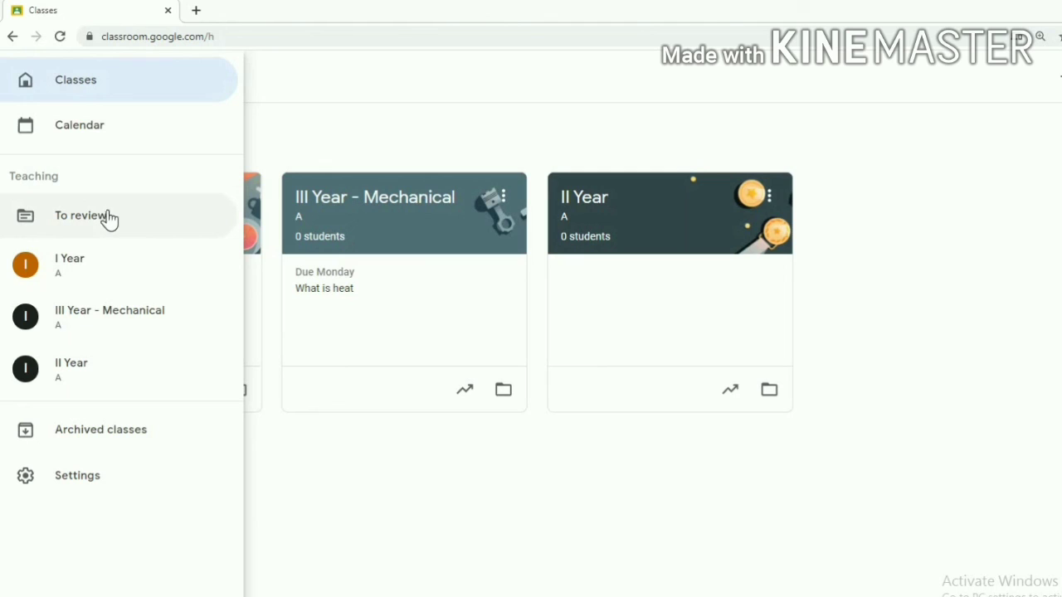
{"action": "left_click", "coordinate": [97, 90]}
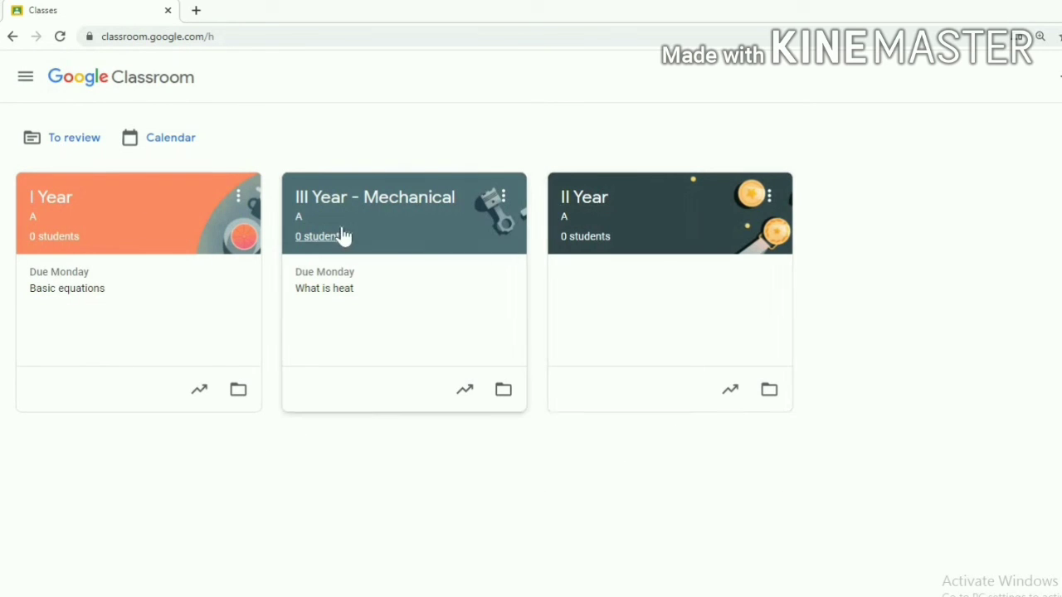
View the III Year - Mechanical class page and the weekly calendar for all classes, returning to the class overview after each
{"action": "left_click", "coordinate": [406, 229]}
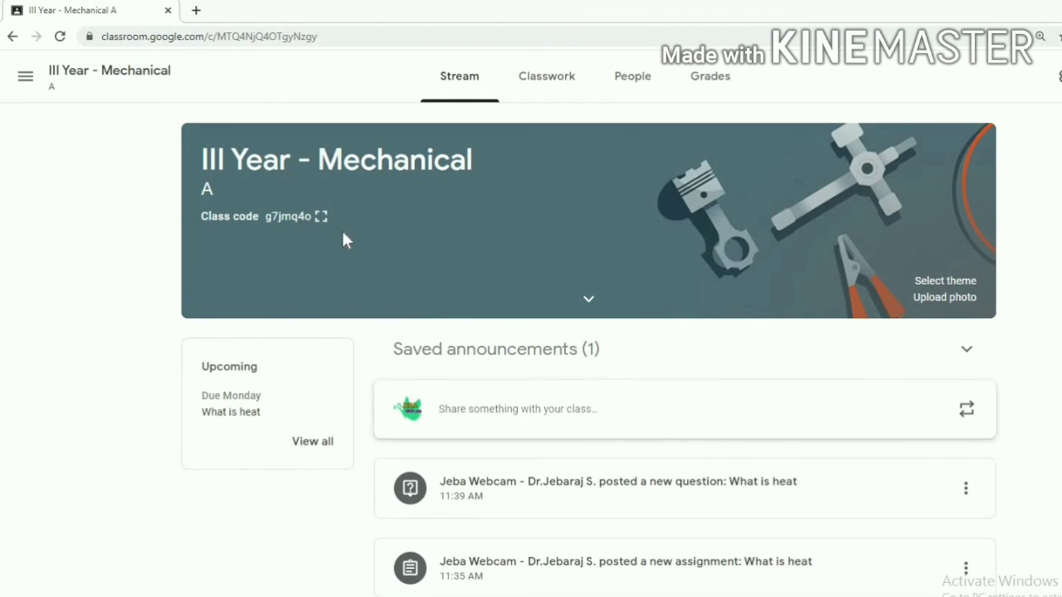
{"action": "left_click", "coordinate": [12, 36]}
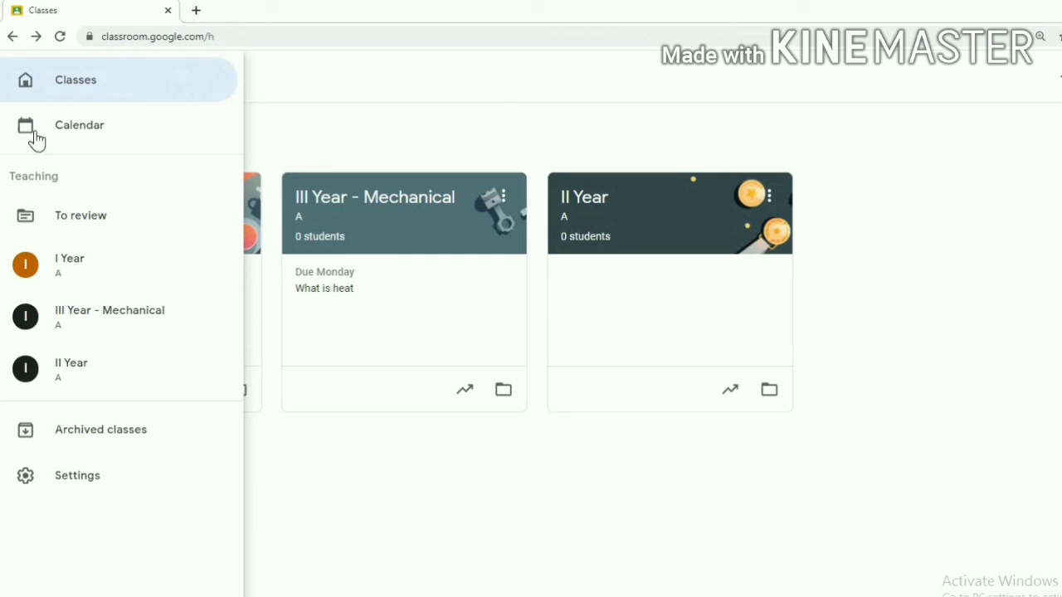
{"action": "left_click", "coordinate": [87, 135]}
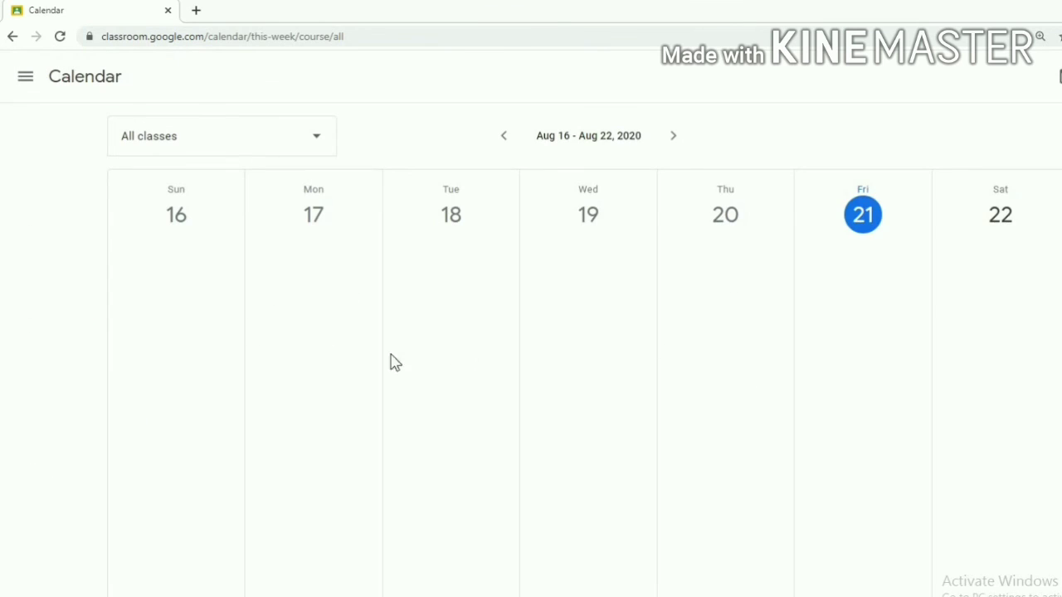
{"action": "left_click", "coordinate": [12, 37]}
View the enlarged class code of the III Year - Mechanical class and close the display
{"action": "left_click", "coordinate": [26, 76]}
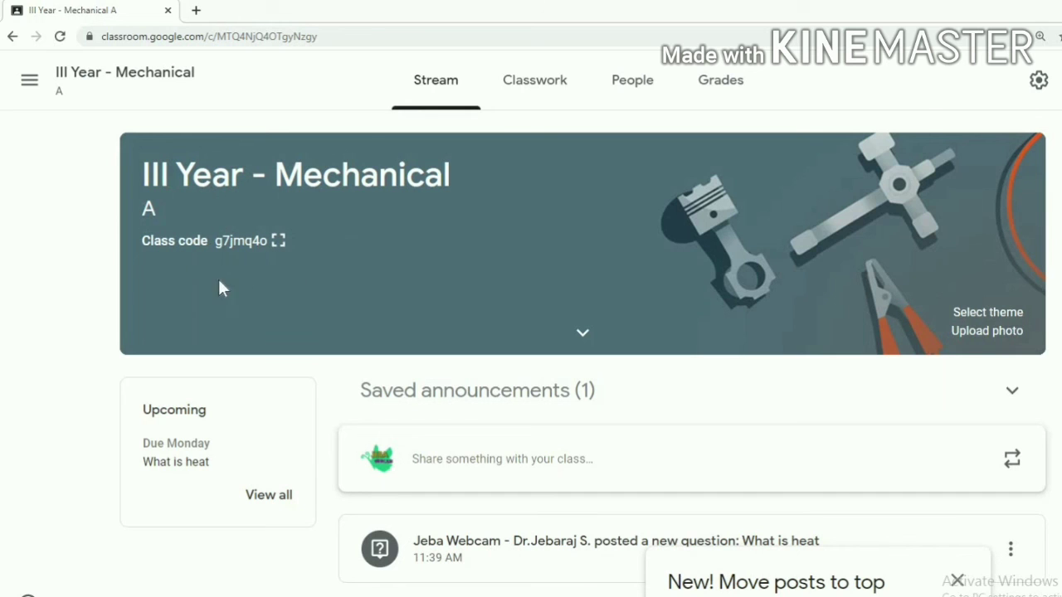
{"action": "left_click", "coordinate": [278, 242]}
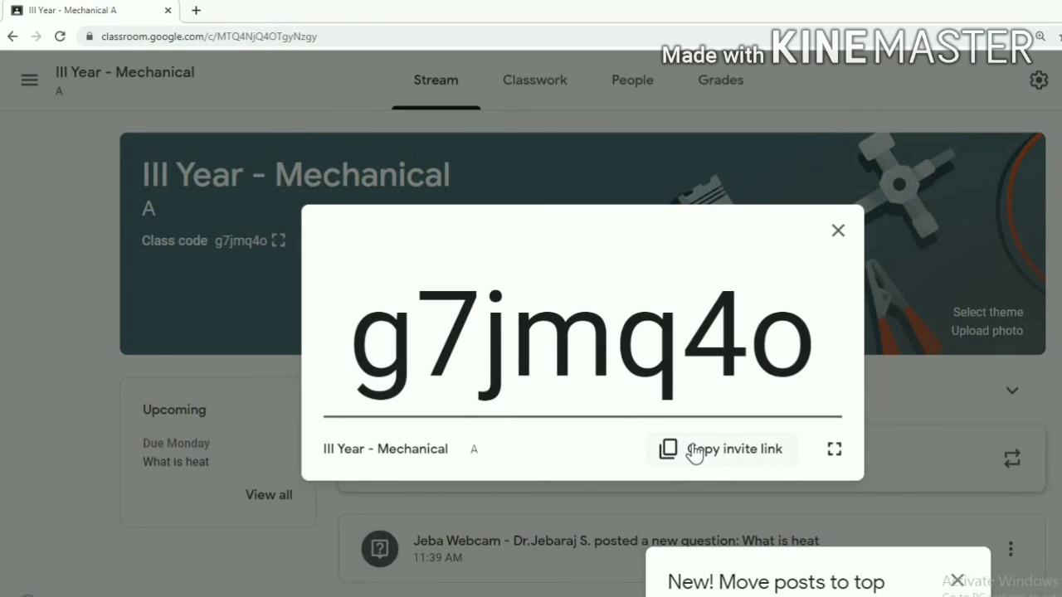
{"action": "left_click", "coordinate": [836, 234]}
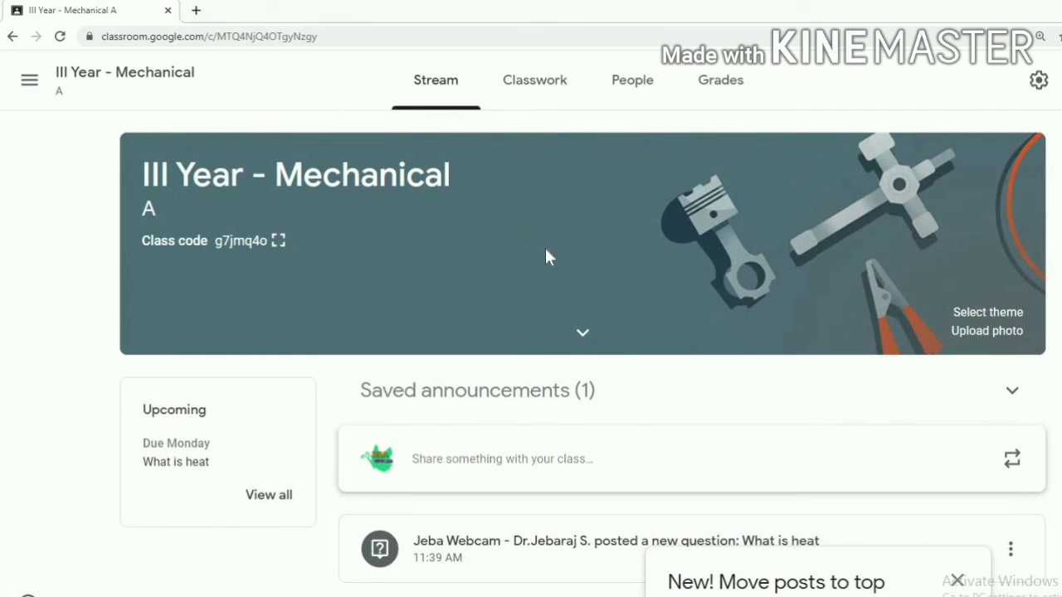
Change the III Year - Mechanical class theme to the Geometry image from the Math & Science gallery
{"action": "left_click", "coordinate": [956, 316]}
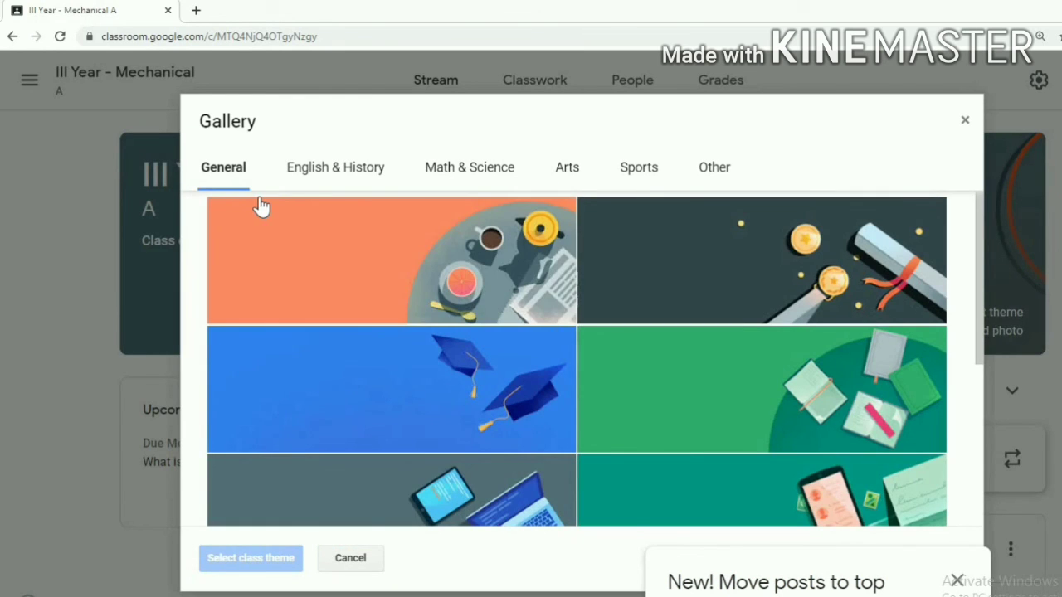
{"action": "scroll", "coordinate": [274, 206], "scroll_direction": "down", "scroll_amount": 1}
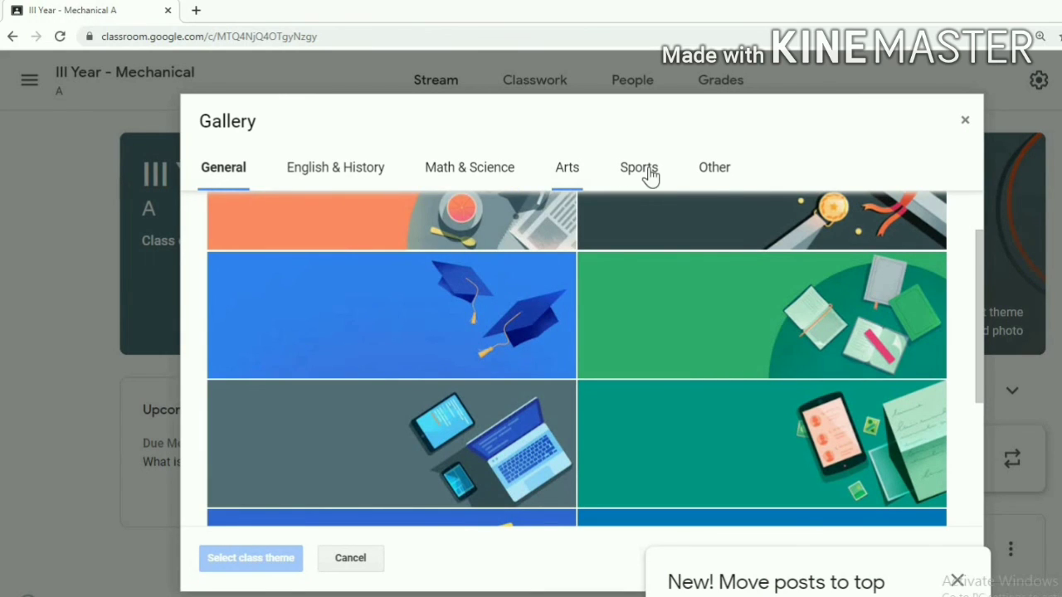
{"action": "left_click", "coordinate": [465, 169]}
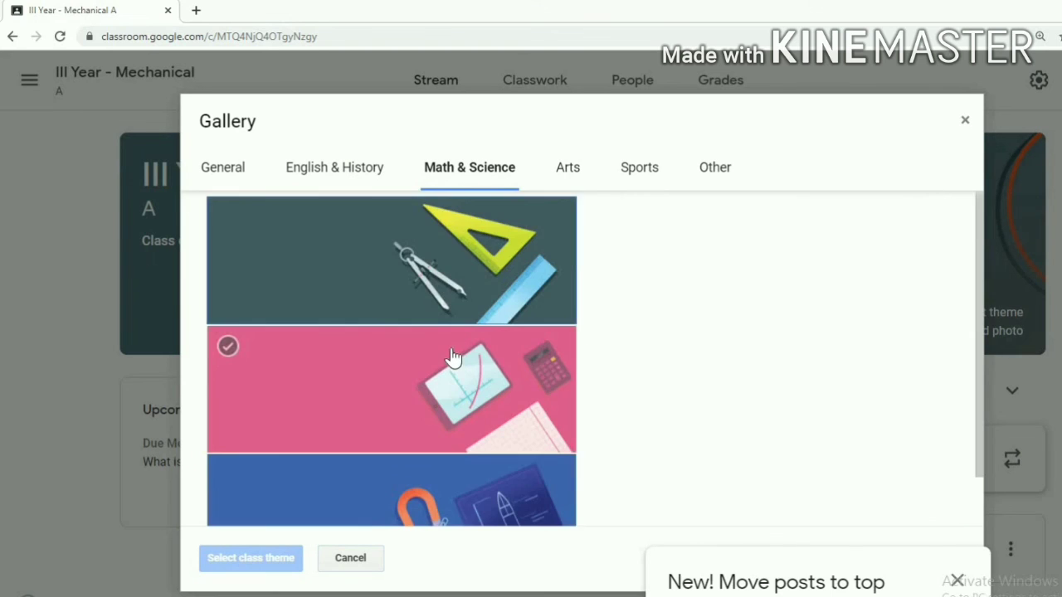
{"action": "scroll", "coordinate": [451, 356], "scroll_direction": "down", "scroll_amount": 1}
{"action": "scroll", "coordinate": [440, 332], "scroll_direction": "up", "scroll_amount": 1}
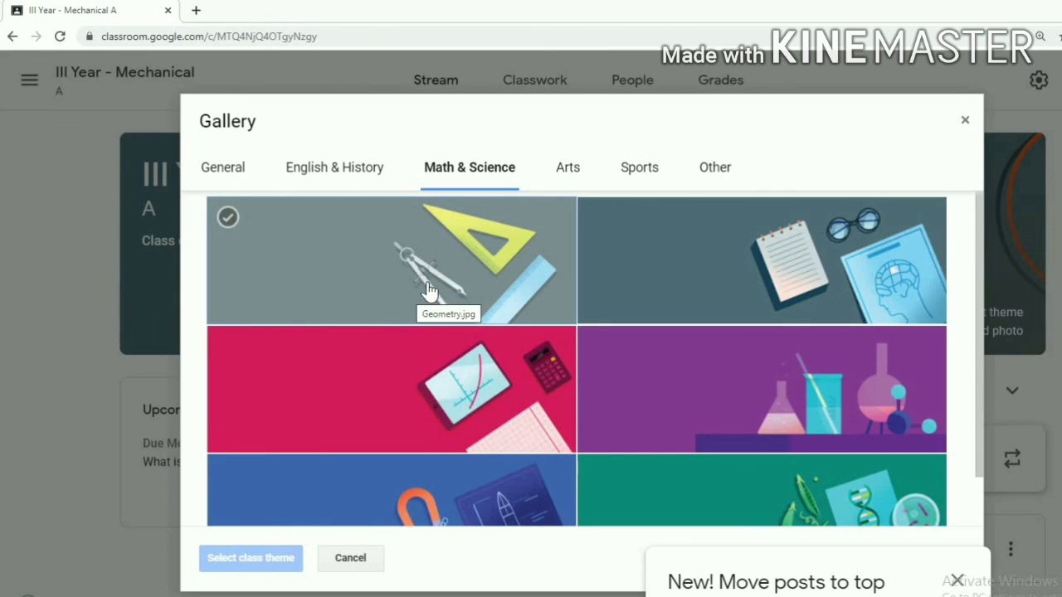
{"action": "left_click", "coordinate": [429, 291]}
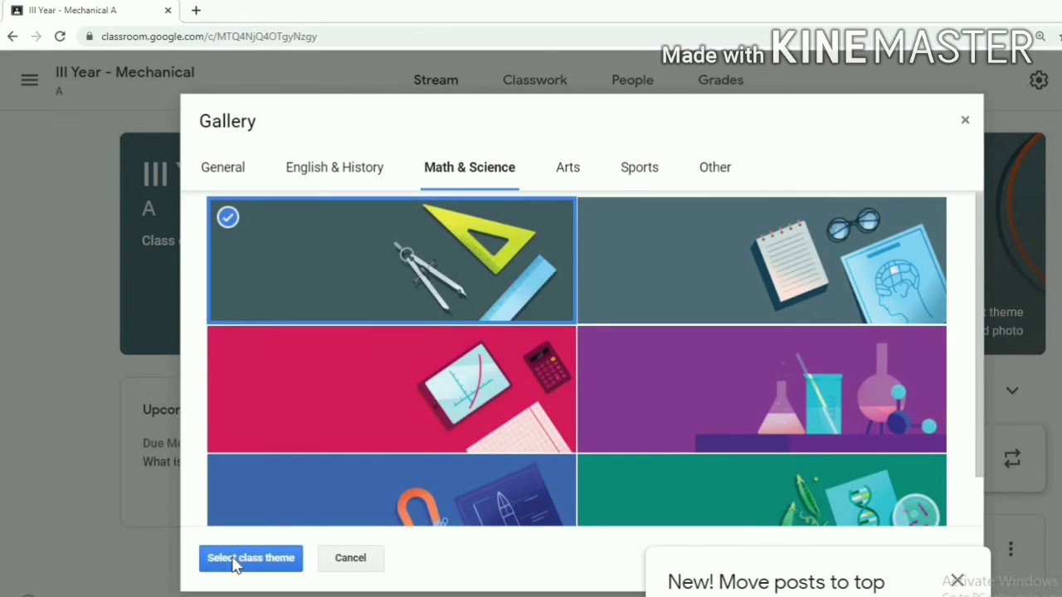
{"action": "left_click", "coordinate": [236, 563]}
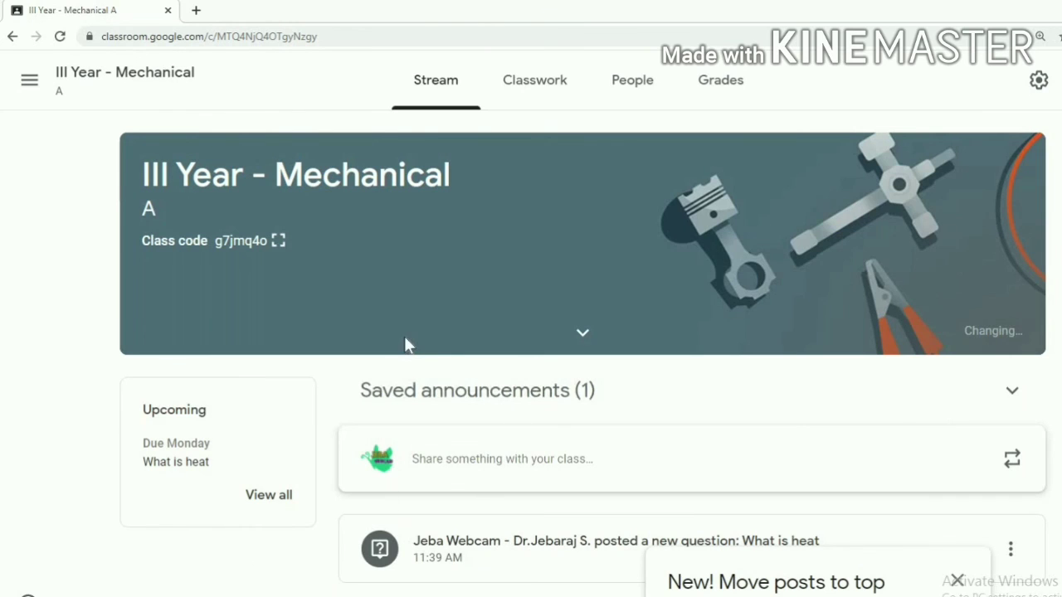